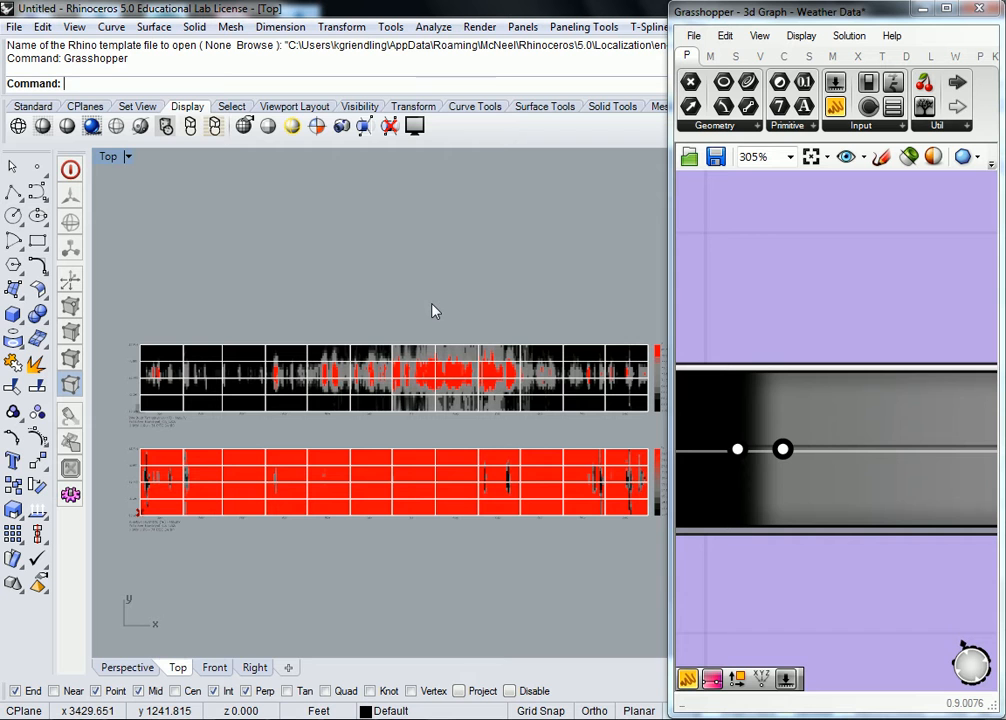
Step: Examine the upper hourly temperature chart, covering its colour legend and the red hot periods from spring through September
scroll(432, 311, "up", 5)
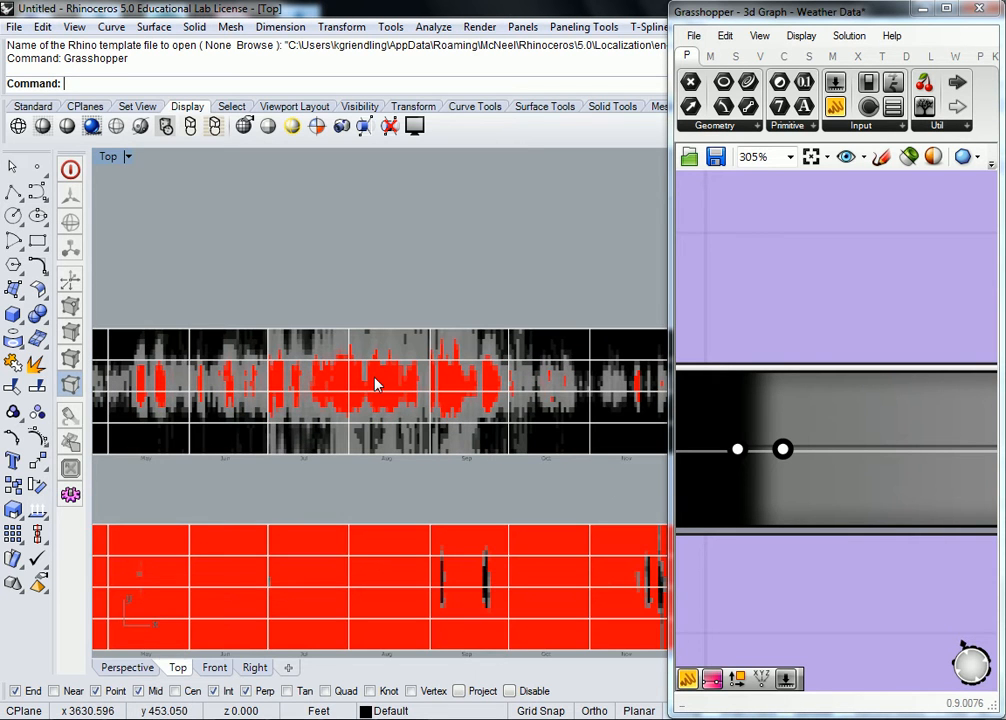
scroll(350, 383, "down", 3)
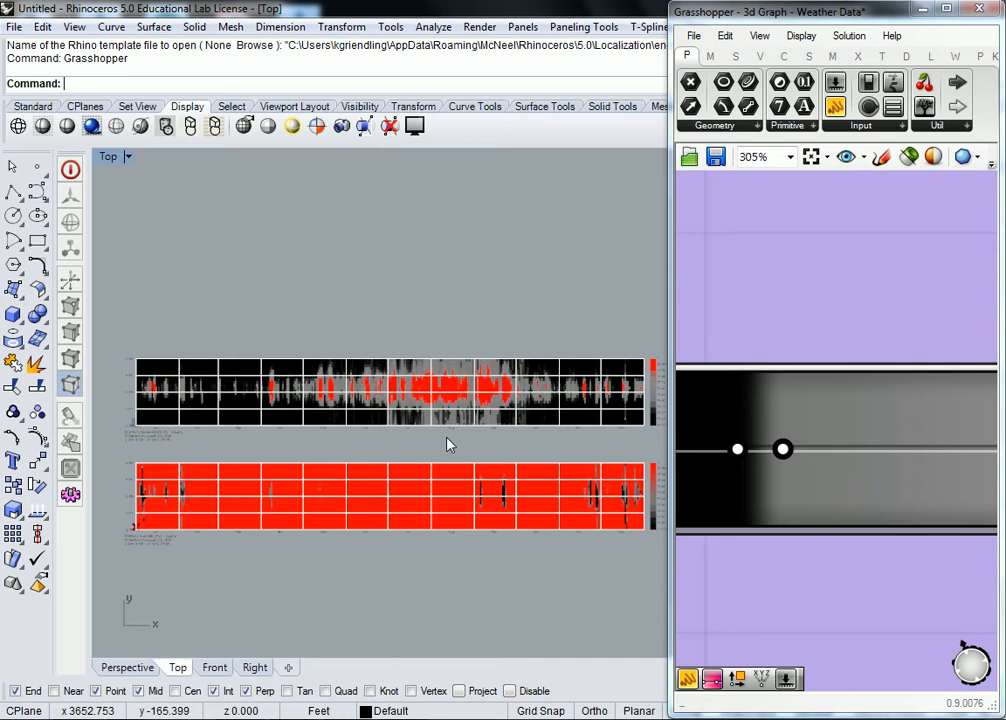
scroll(465, 442, "up", 5)
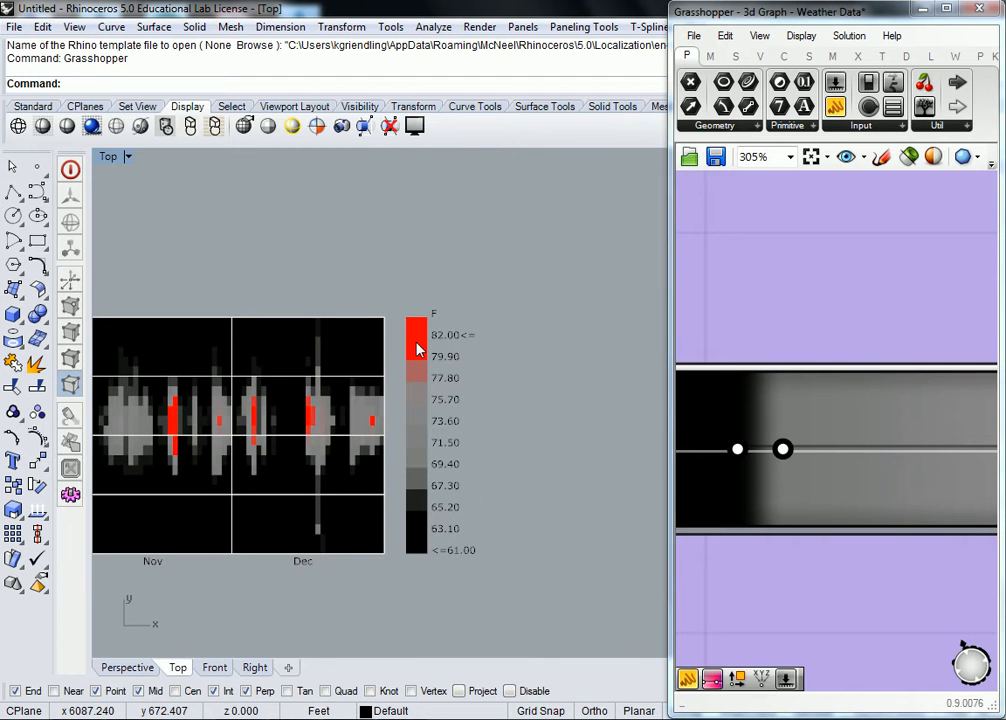
scroll(251, 352, "down", 5)
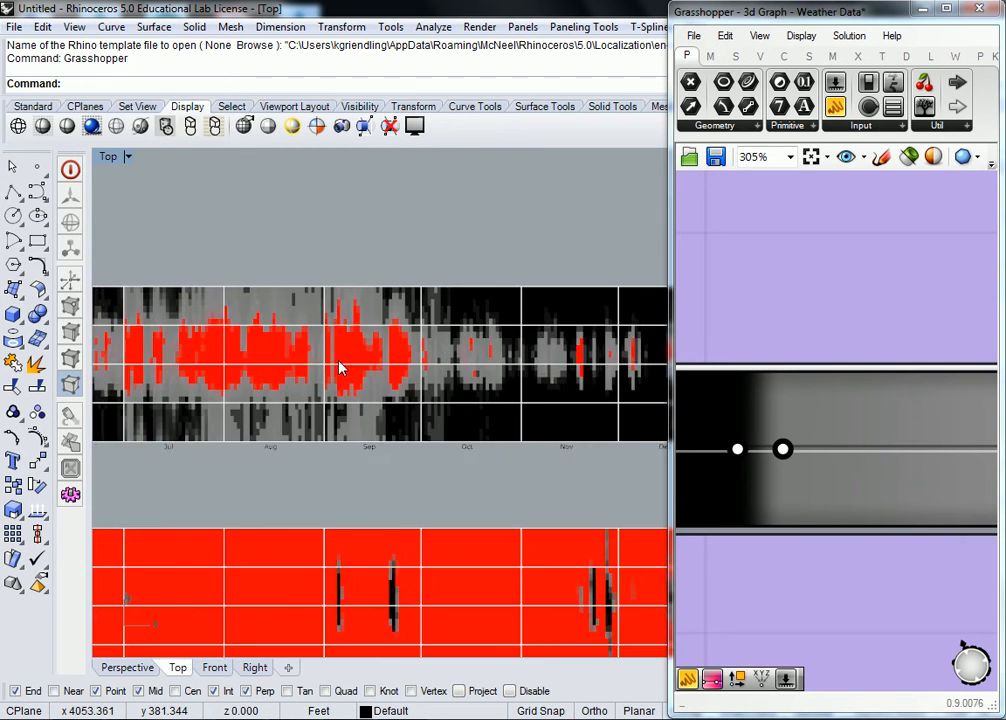
scroll(247, 337, "down", 2)
right_click_drag(204, 352, 391, 367)
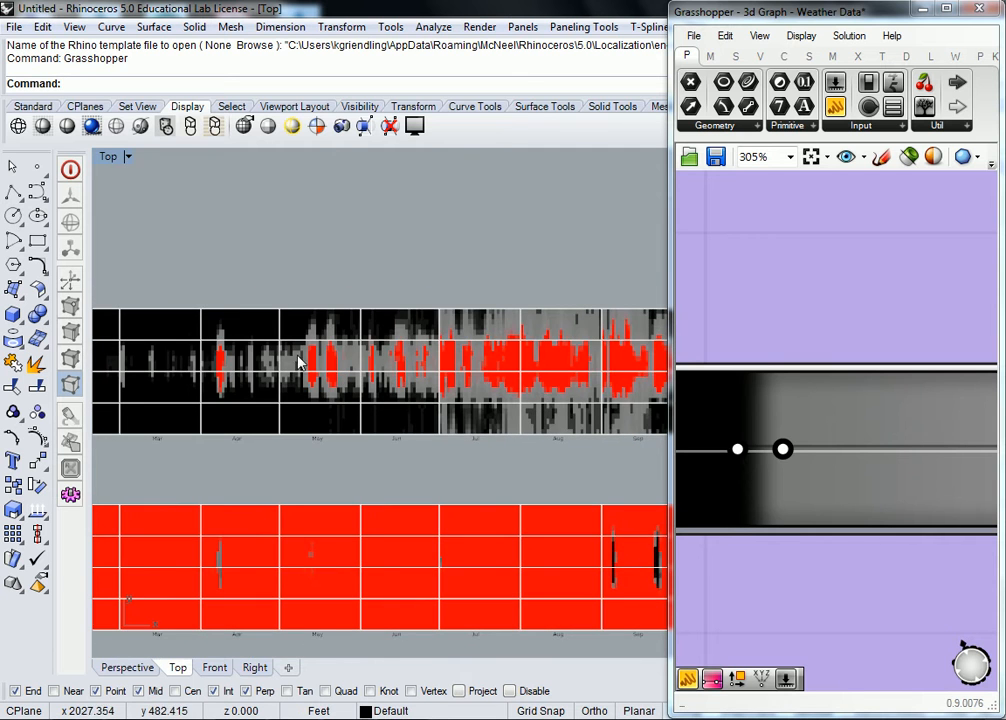
scroll(333, 405, "up", 2)
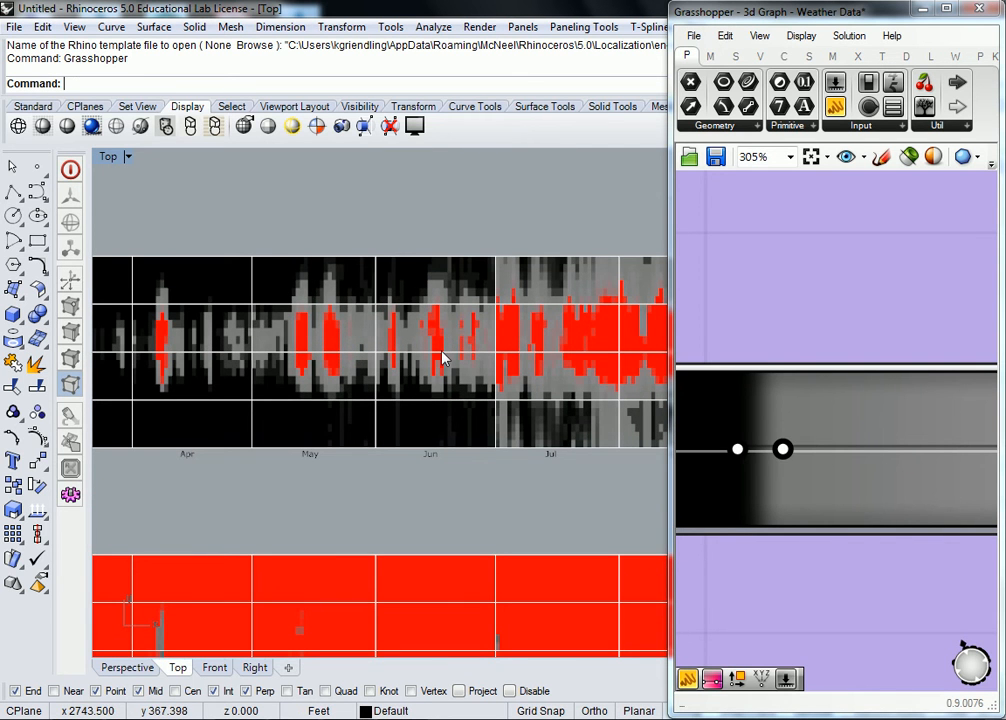
right_click_drag(471, 350, 287, 353)
right_click_drag(400, 364, 348, 366)
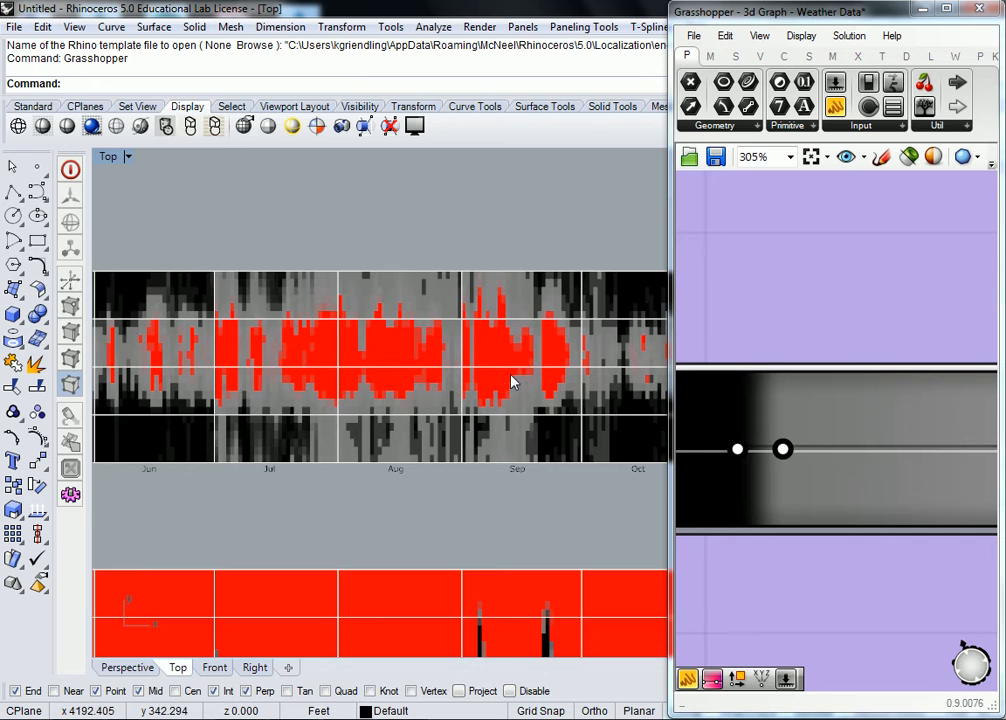
Step: Examine the upper temperature chart from summer through December alongside the percentage chart below it
scroll(512, 378, "down", 3)
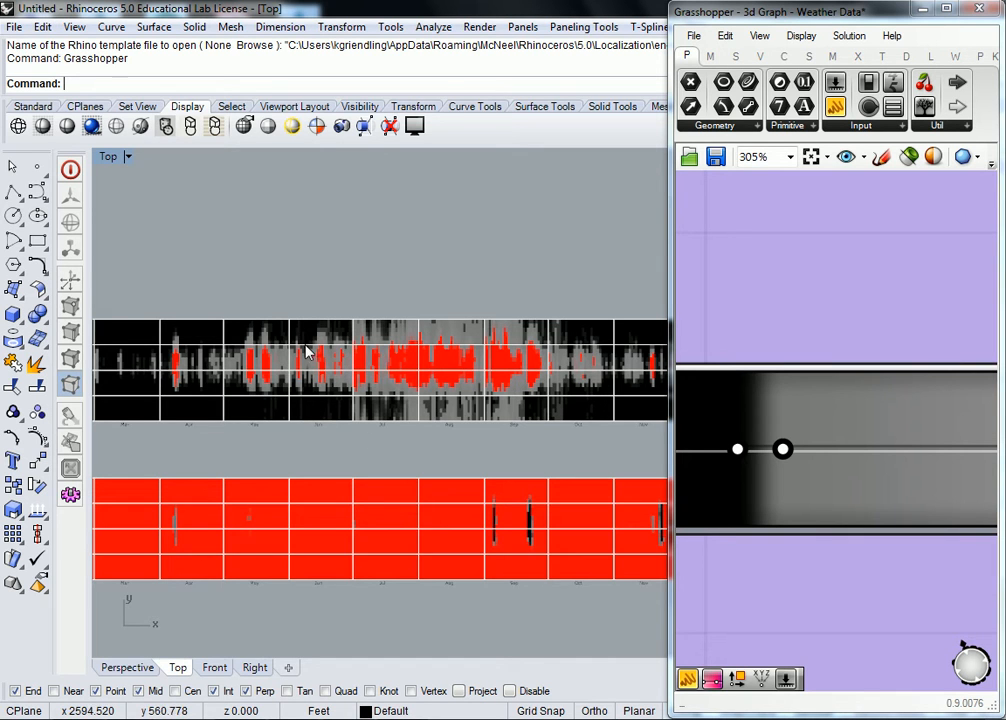
scroll(243, 351, "up", 4)
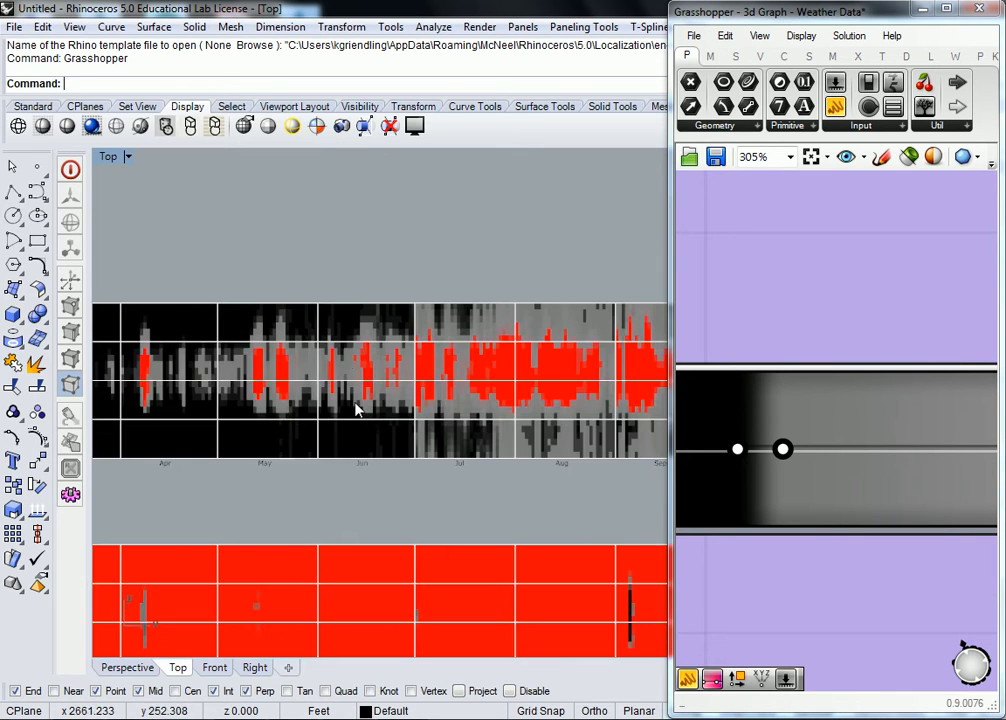
scroll(262, 346, "down", 4)
scroll(258, 366, "up", 3)
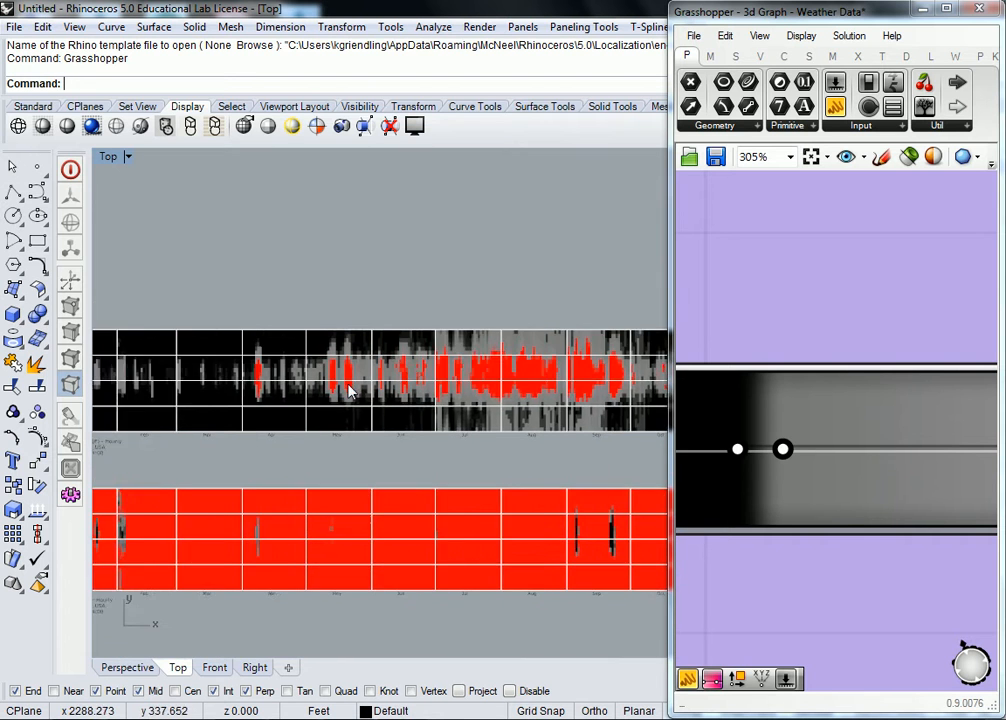
right_click_drag(565, 400, 223, 402)
right_click_drag(481, 422, 411, 442)
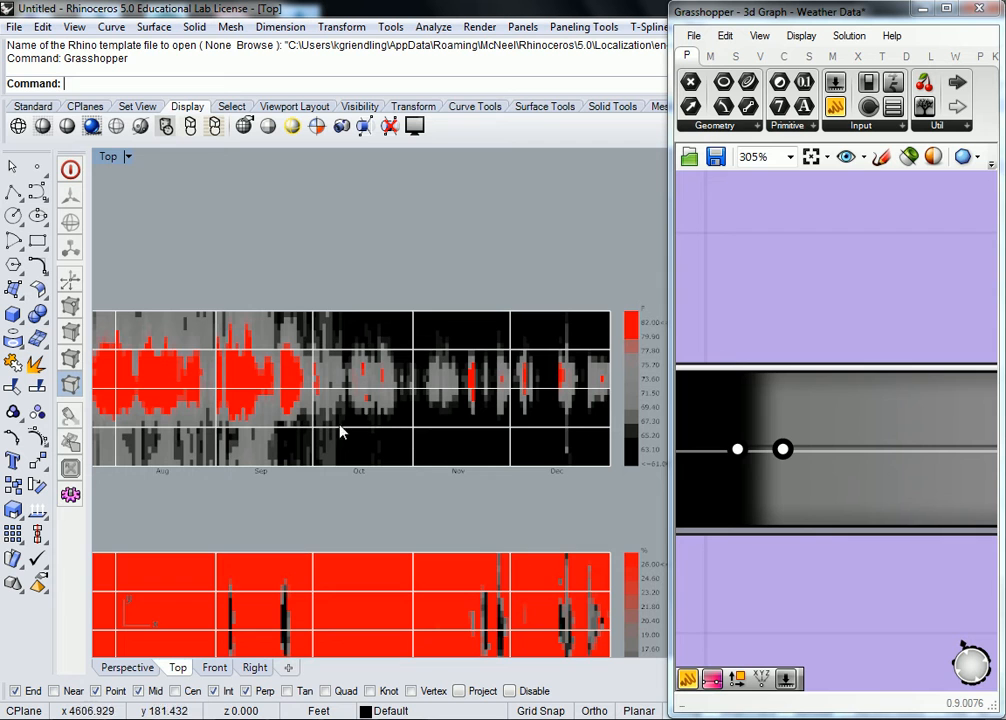
scroll(462, 416, "down", 2)
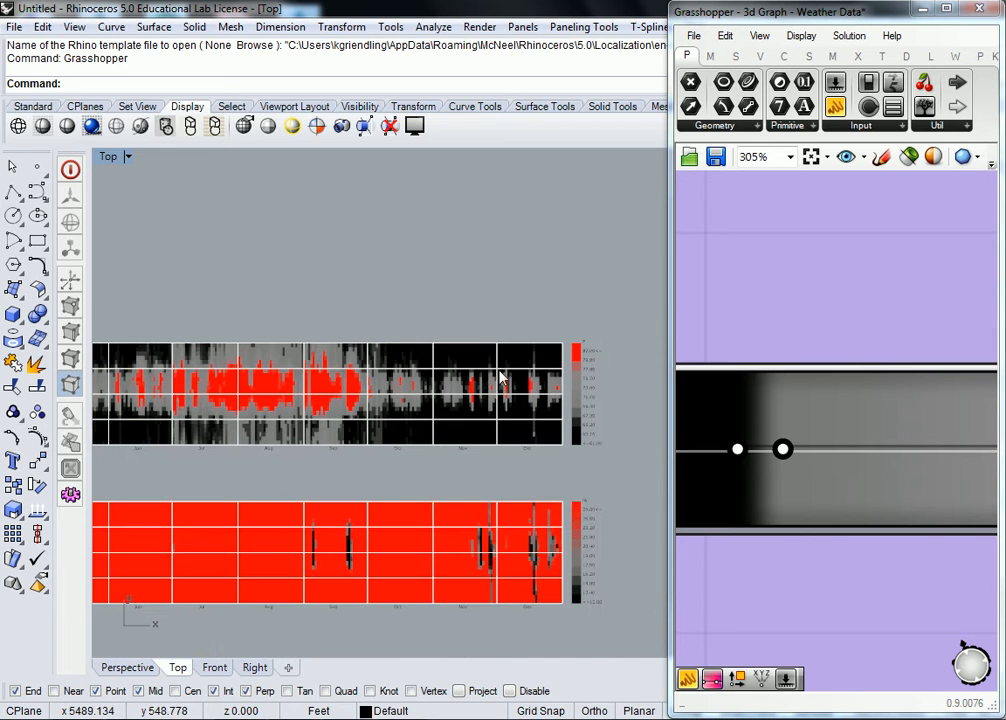
right_click_drag(425, 417, 463, 413)
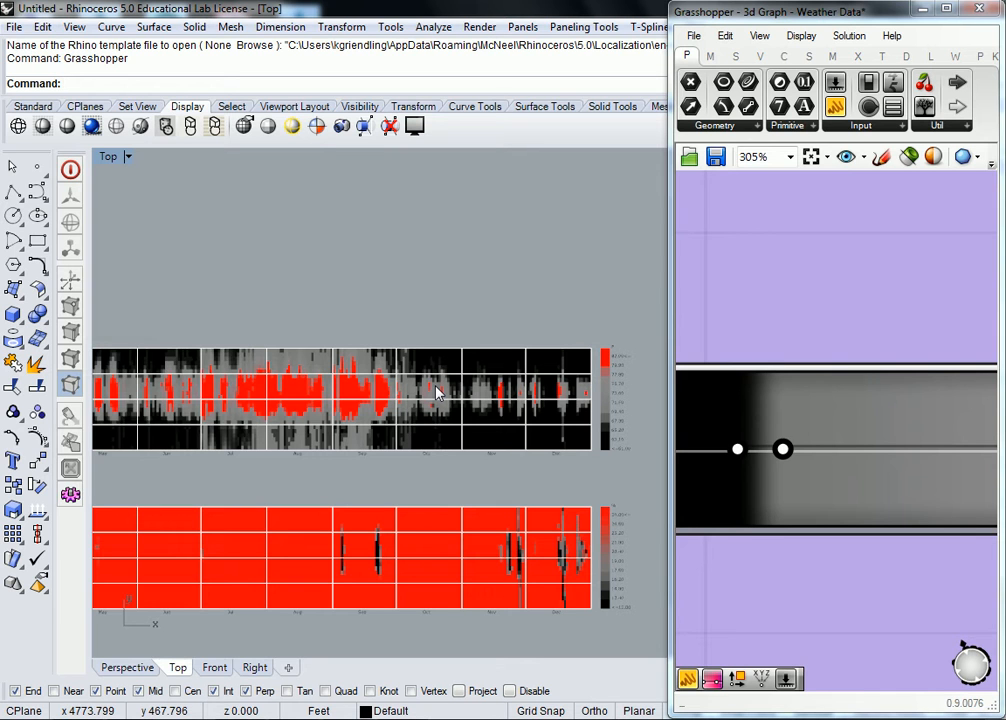
right_click_drag(417, 390, 499, 395)
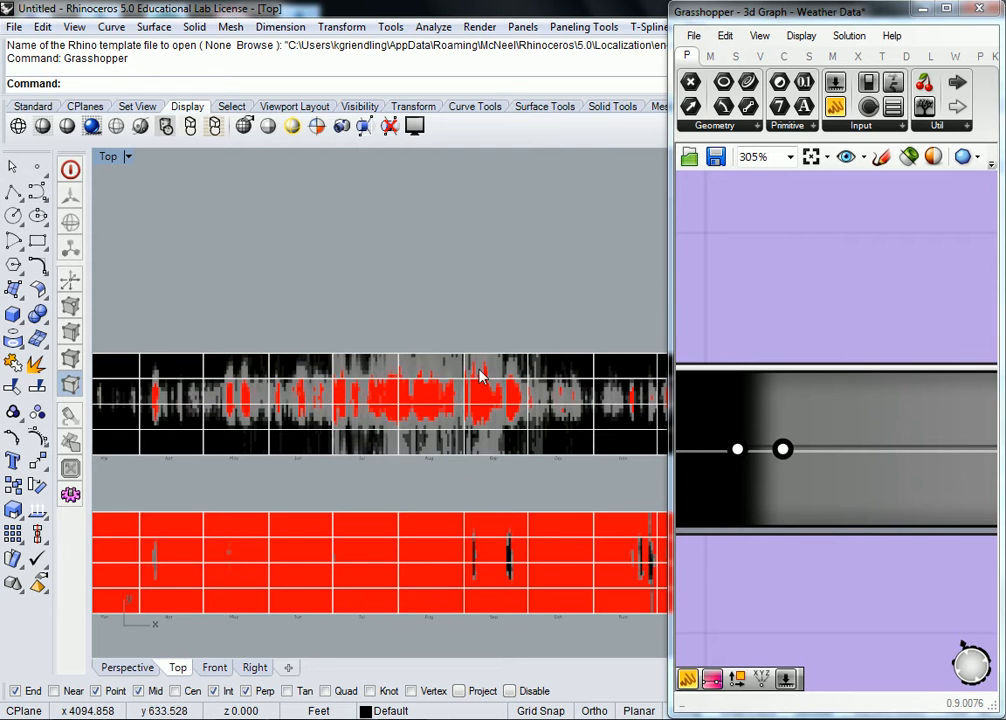
scroll(413, 380, "up", 4)
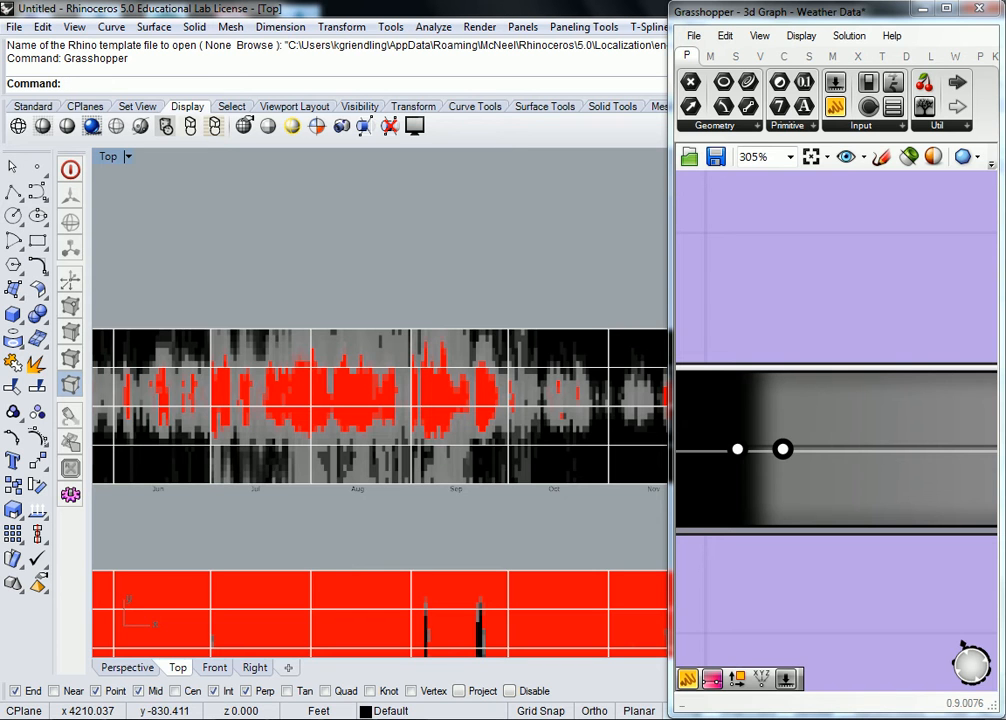
Step: Switch to Chrome and return the Ladybug + Honeybee page to the Google results for "ladybug + Hydra"
key("alt+Tab")
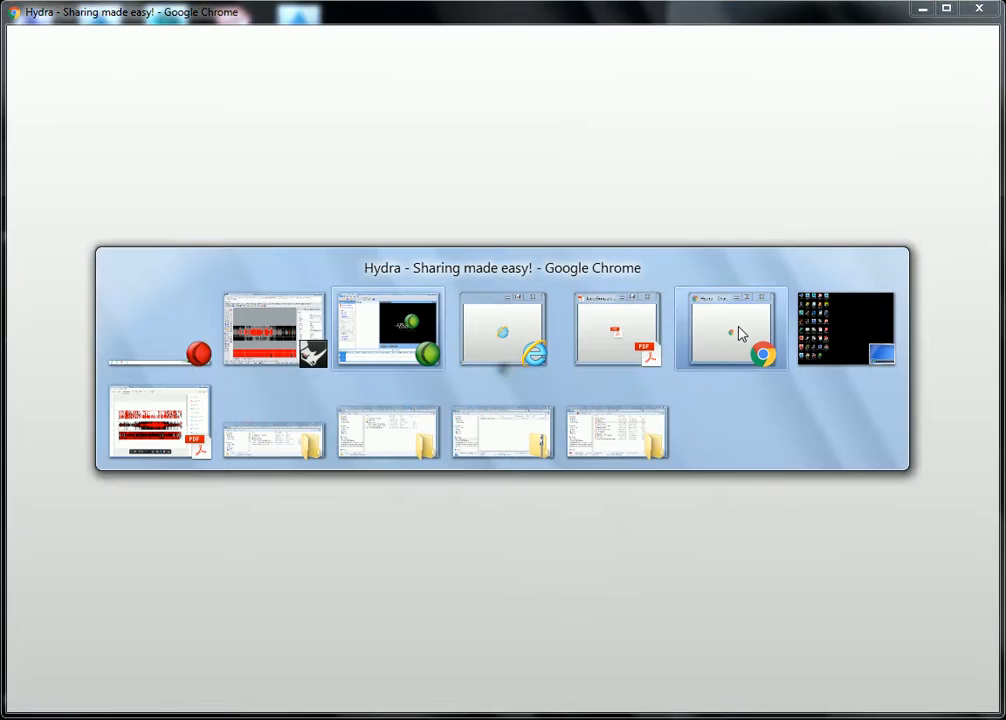
left_click(740, 330)
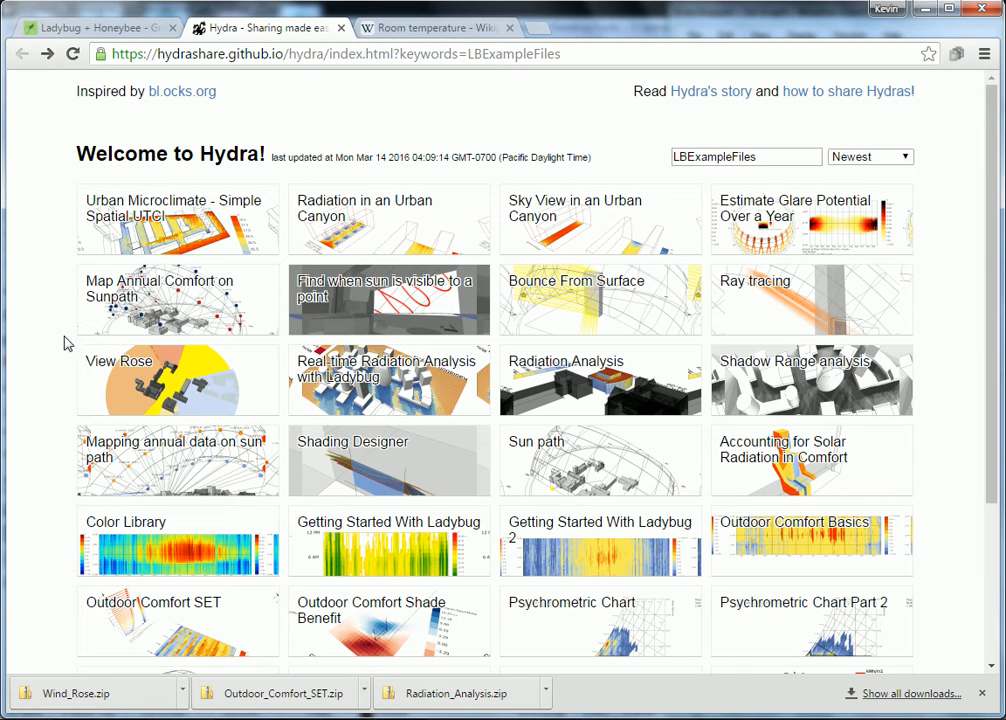
left_click(770, 157)
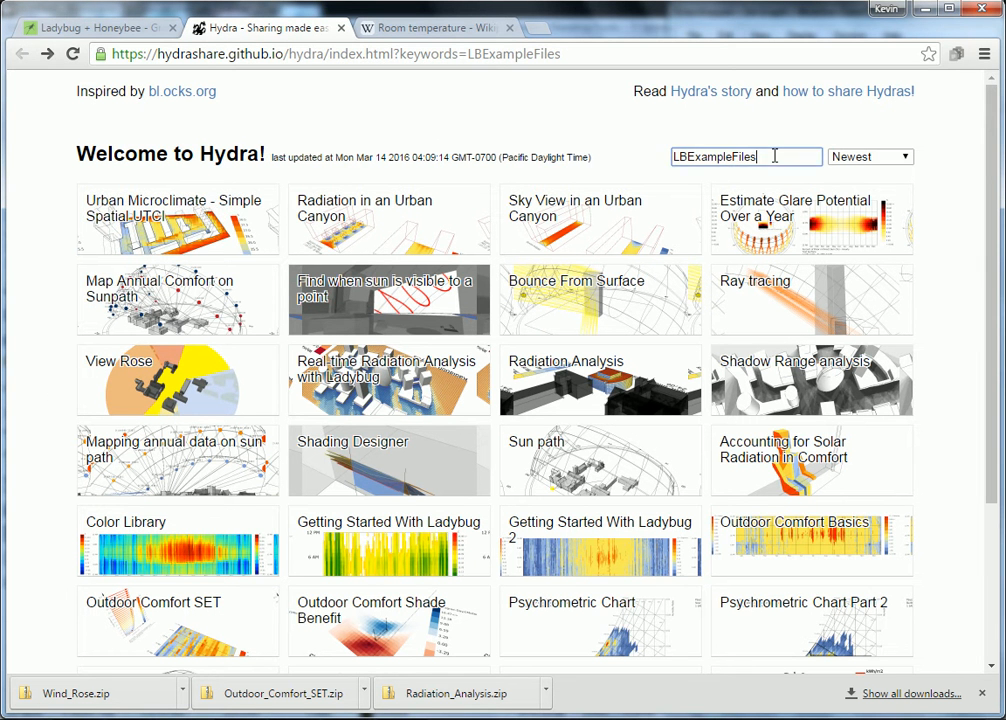
left_click(135, 25)
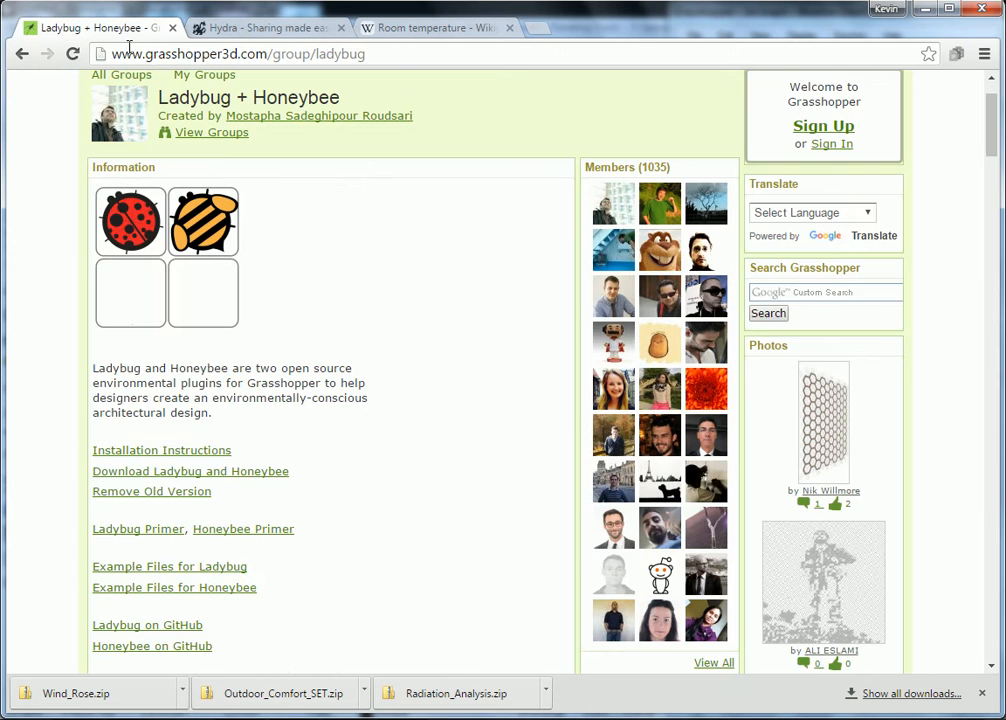
left_click(22, 54)
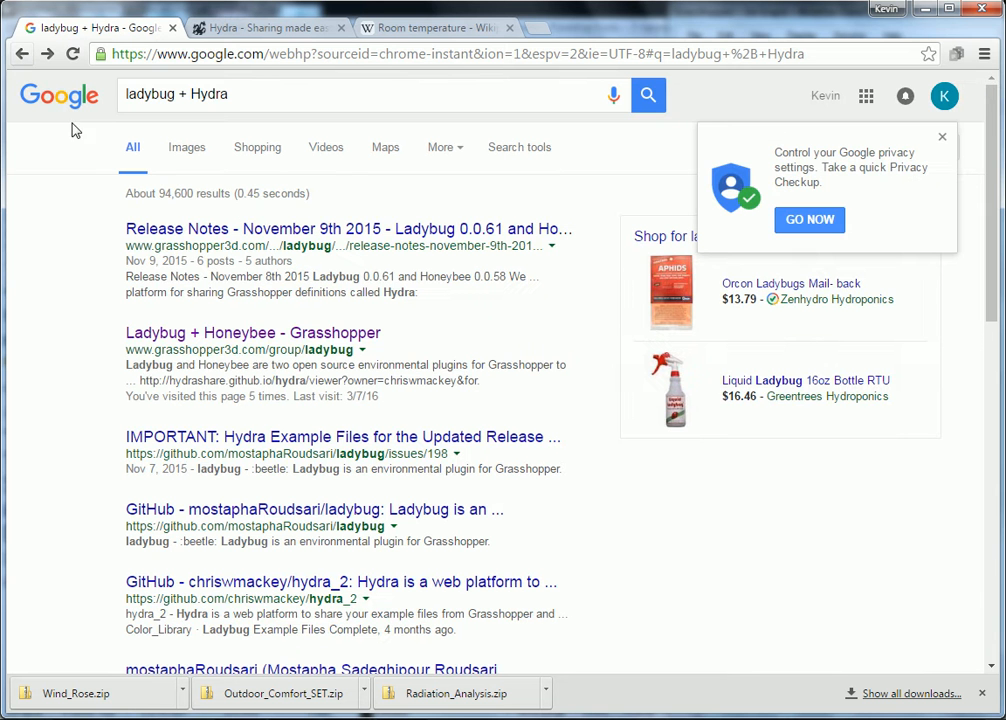
left_click(287, 97)
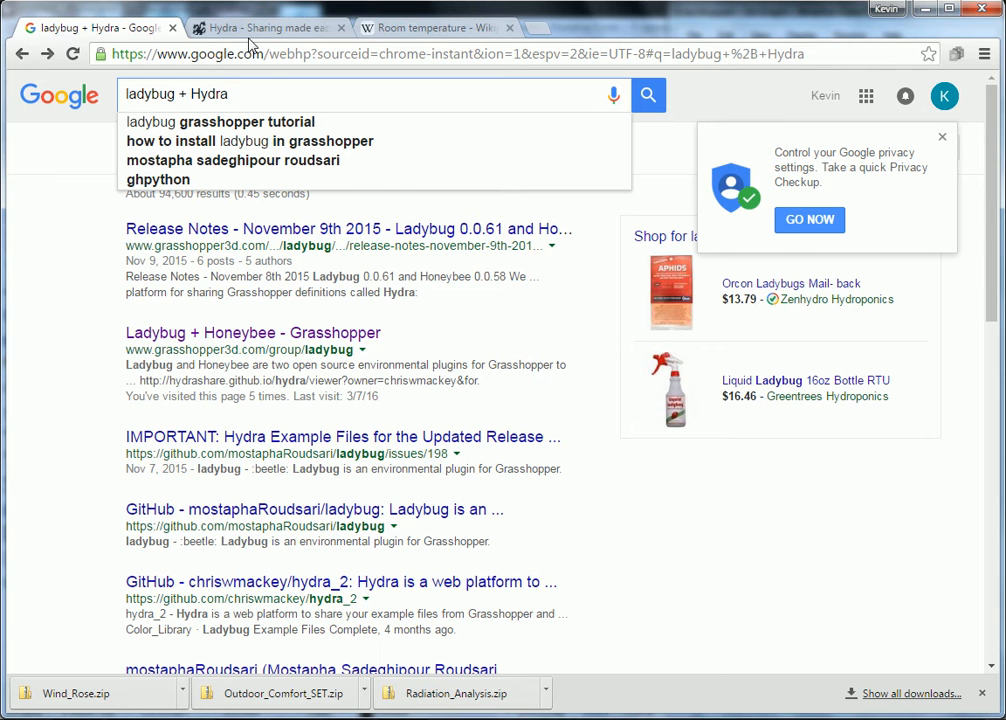
left_click(200, 30)
left_click(66, 34)
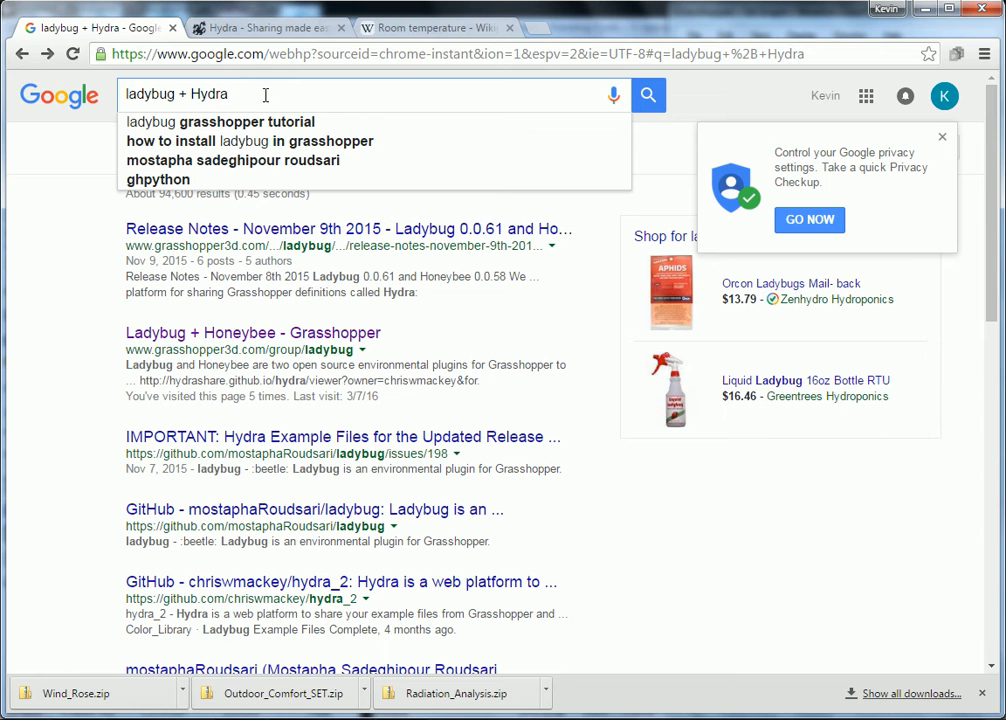
Step: Open the Example Files for Ladybug from the Ladybug + Honeybee group page, keeping only one Hydra tab
left_click(214, 335)
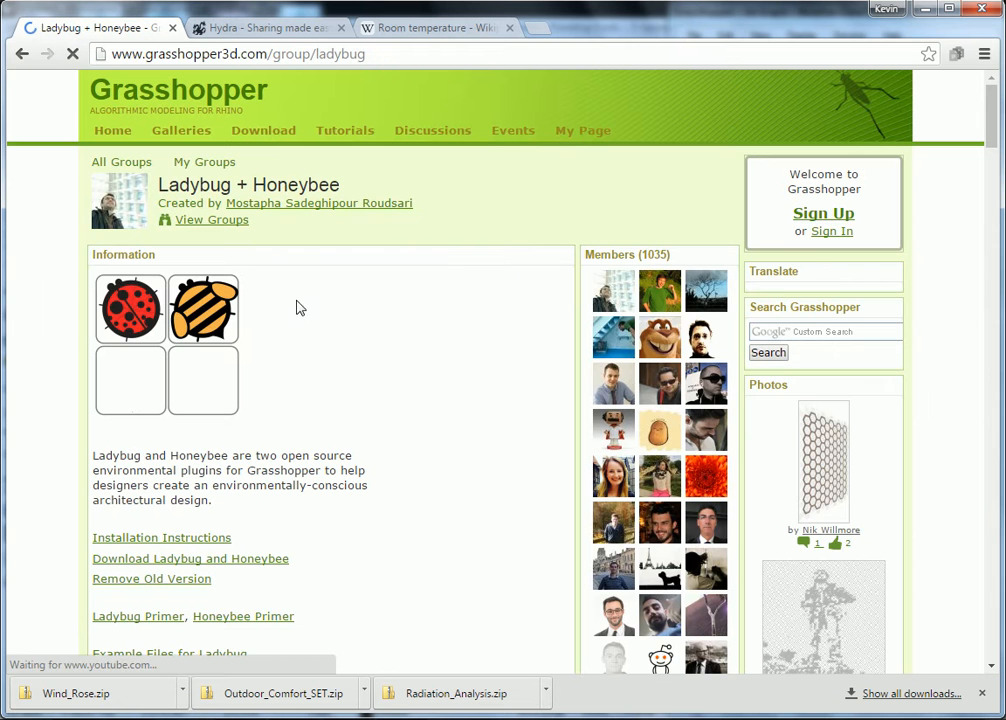
scroll(254, 371, "down", 3)
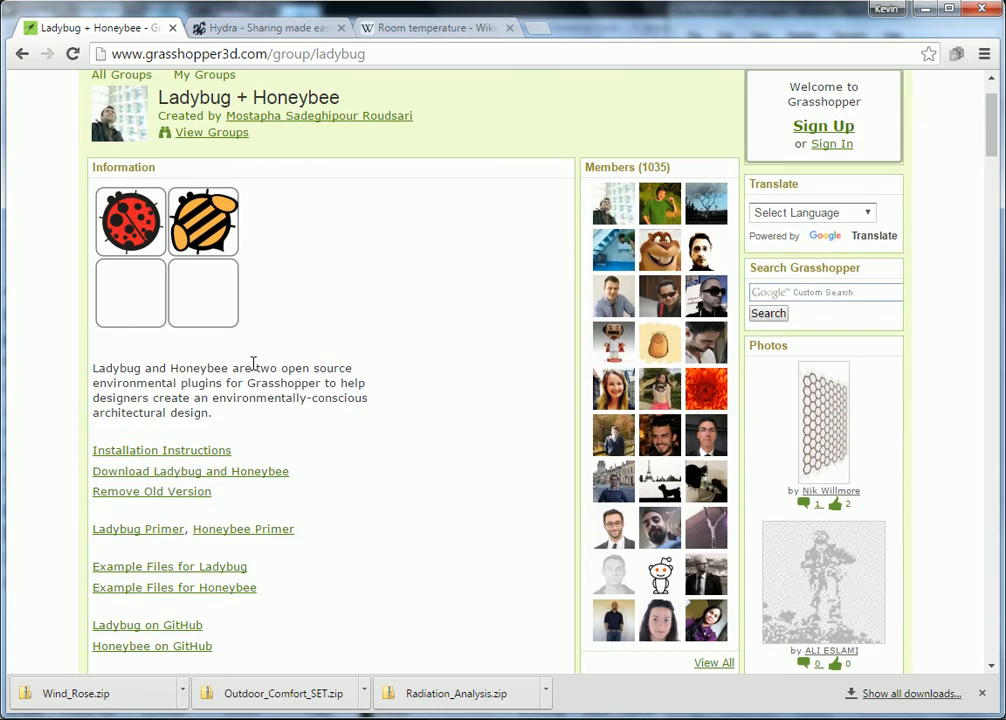
scroll(254, 371, "up", 3)
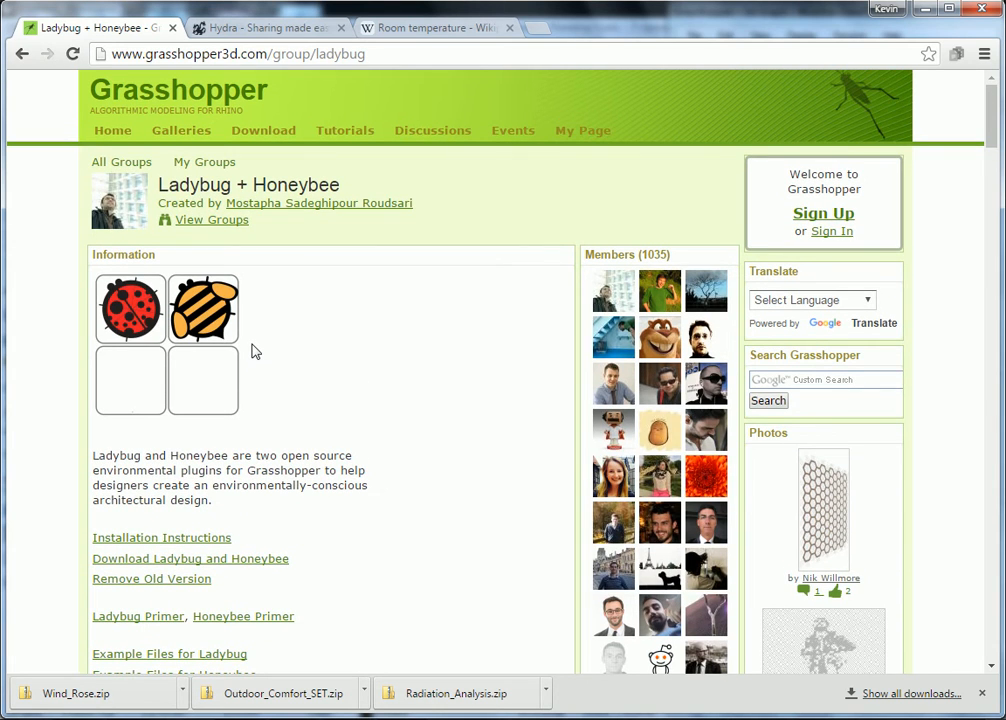
scroll(254, 345, "down", 1)
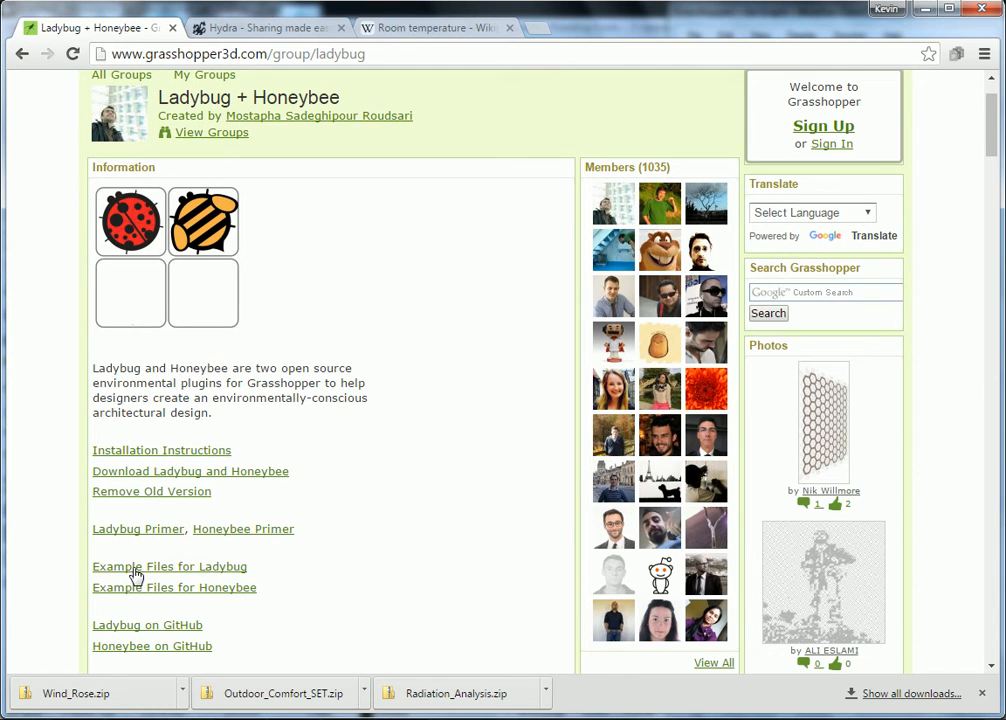
left_click(136, 567)
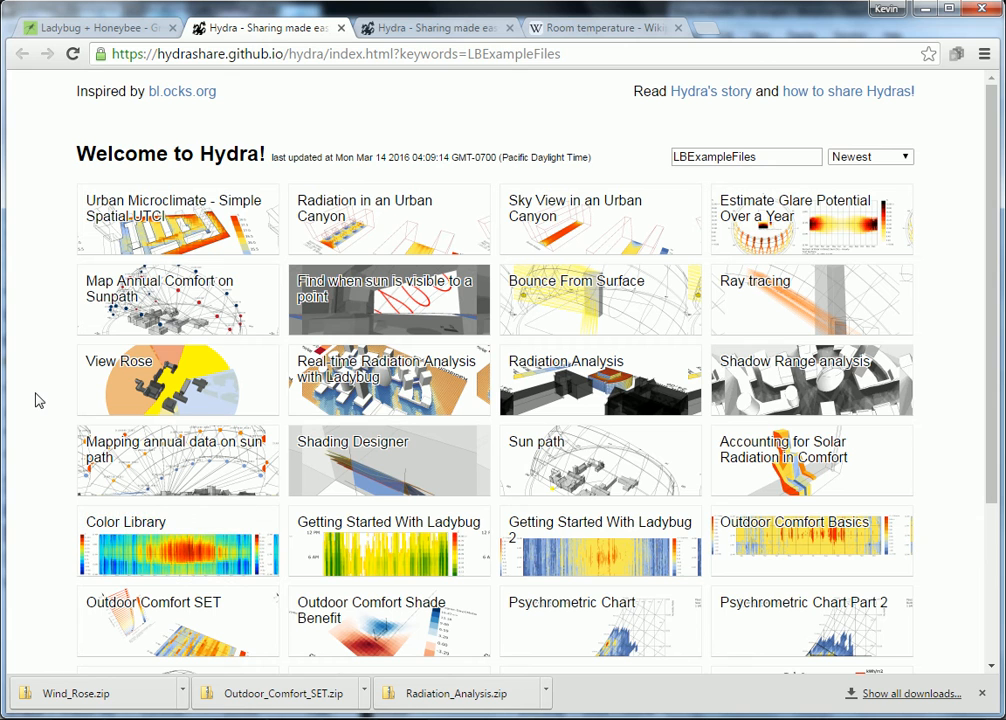
left_click(511, 28)
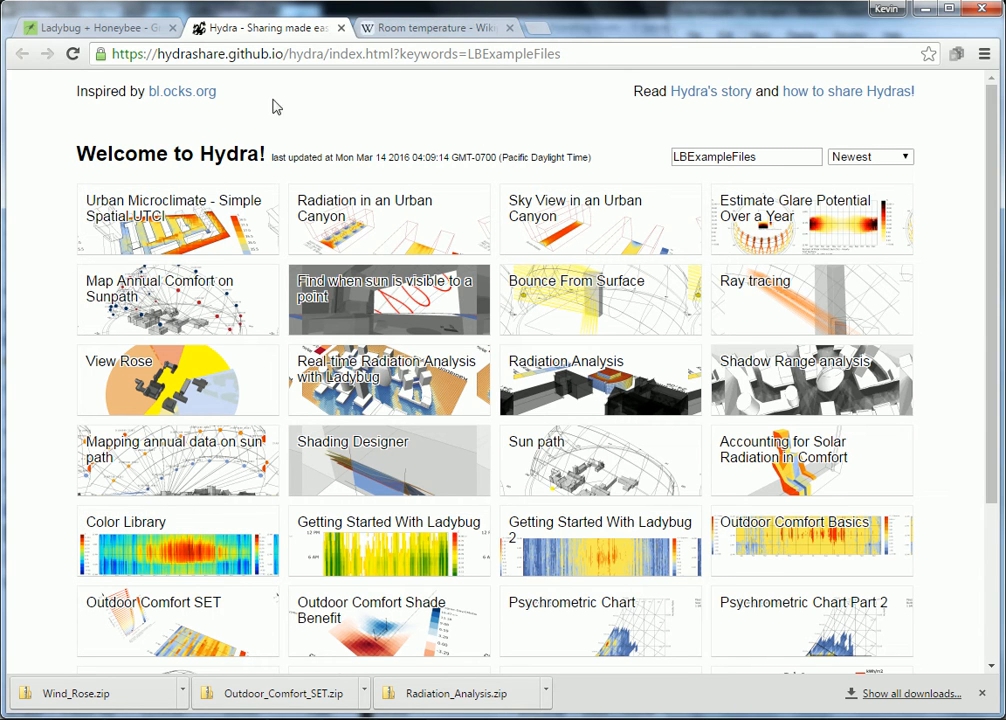
Step: Find the Wind Rose example among the Hydra example files and open its page
scroll(467, 140, "down", 1)
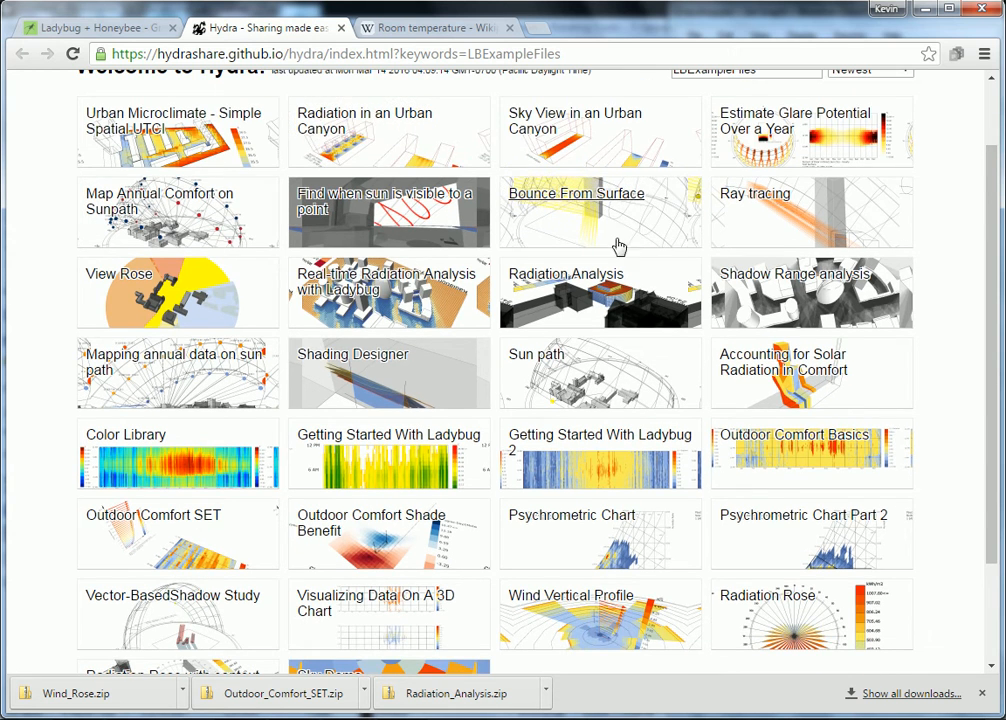
scroll(453, 306, "down", 1)
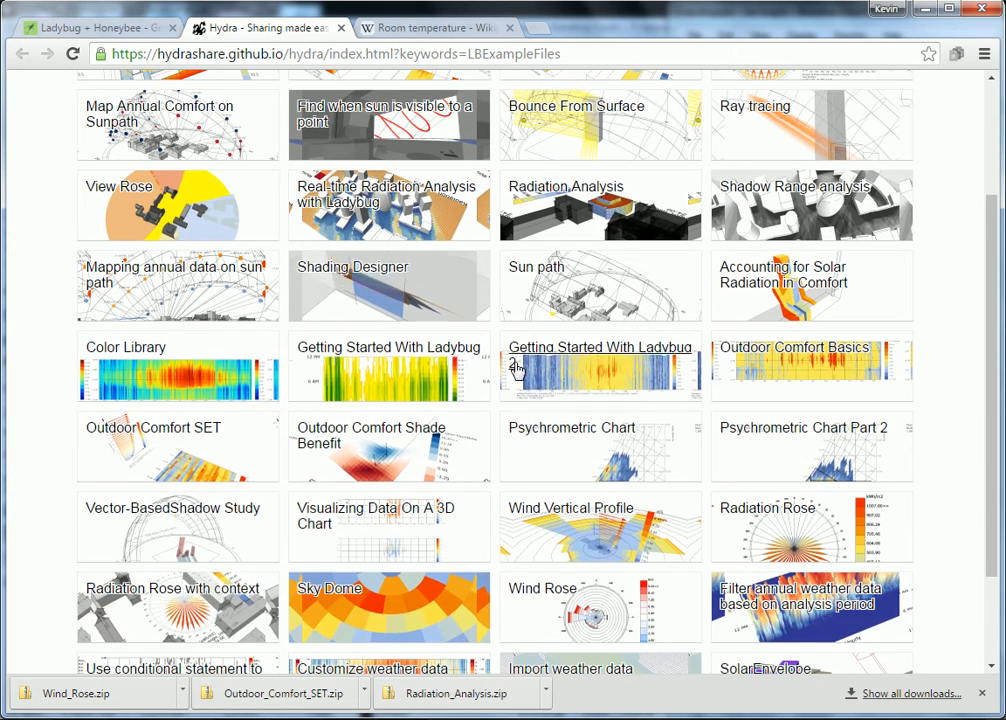
scroll(580, 440, "down", 1)
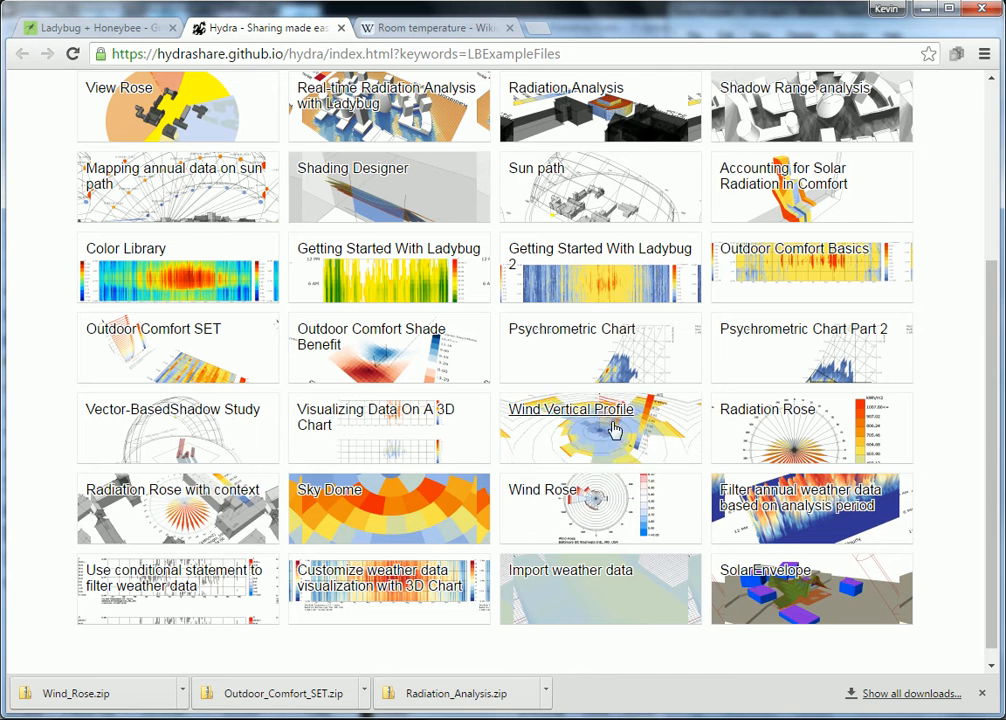
left_click(553, 497)
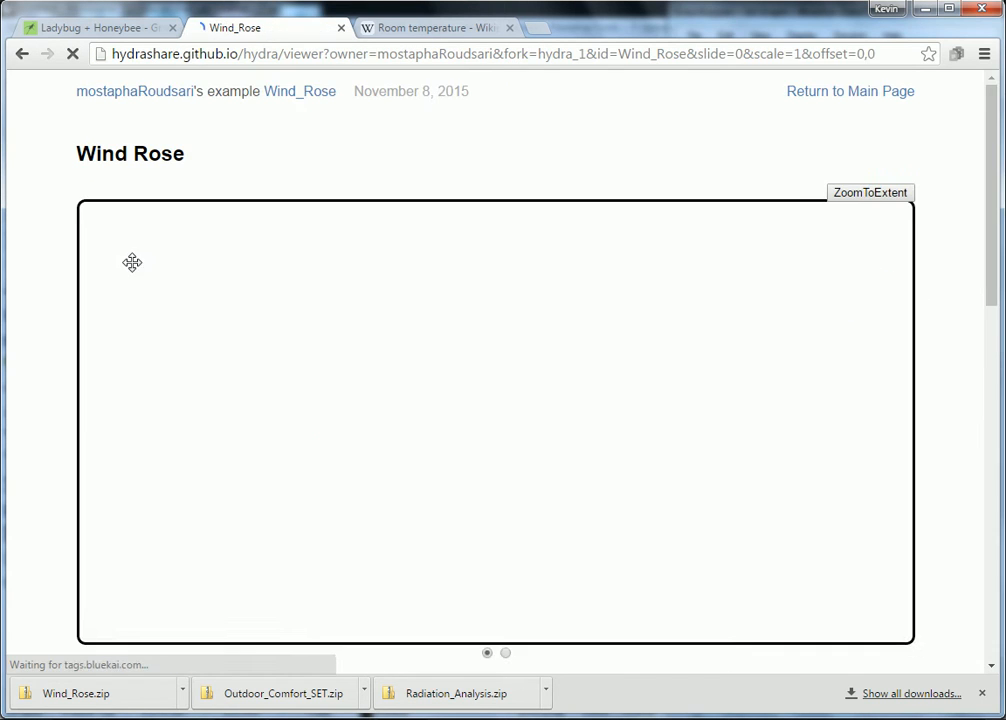
Step: Show the downloaded Wind_Rose.zip in its folder on disk
scroll(62, 257, "down", 1)
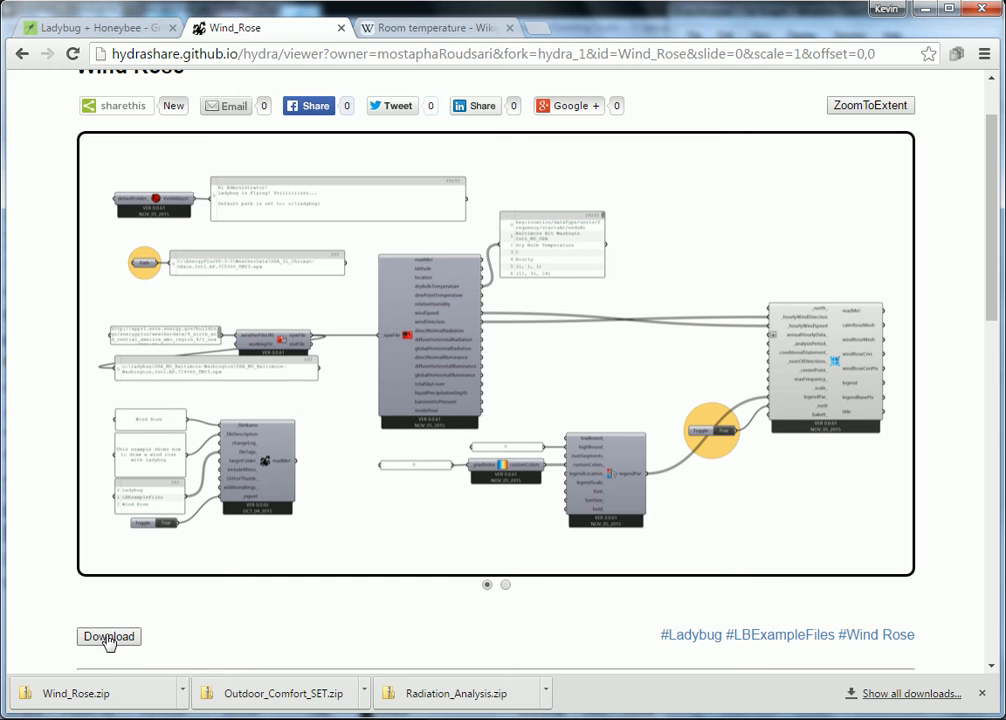
left_click(180, 692)
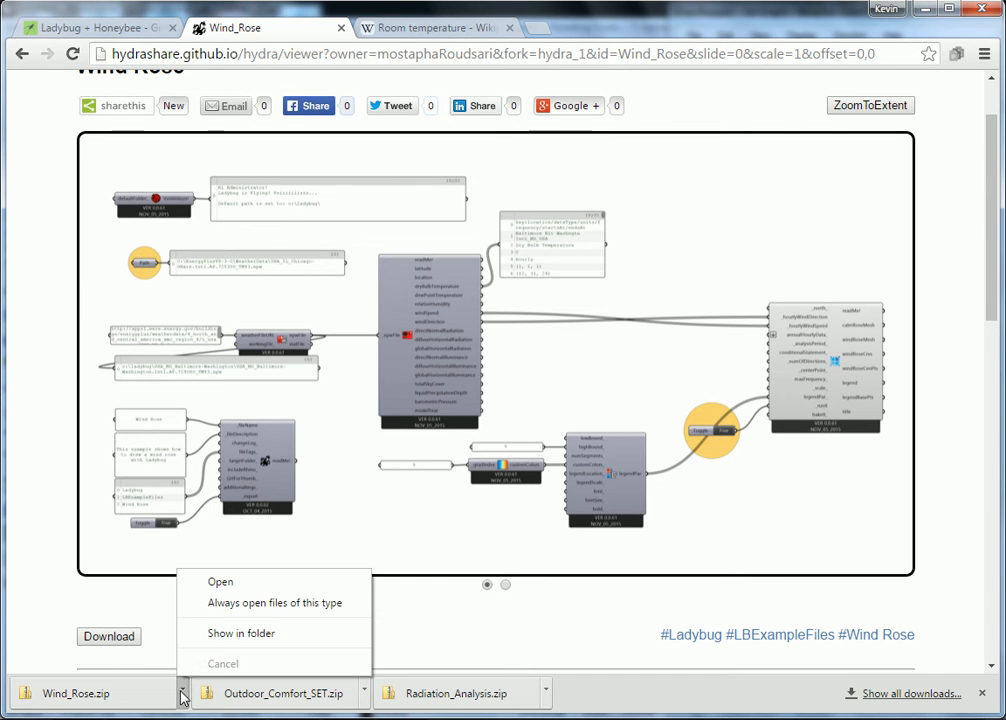
left_click(211, 638)
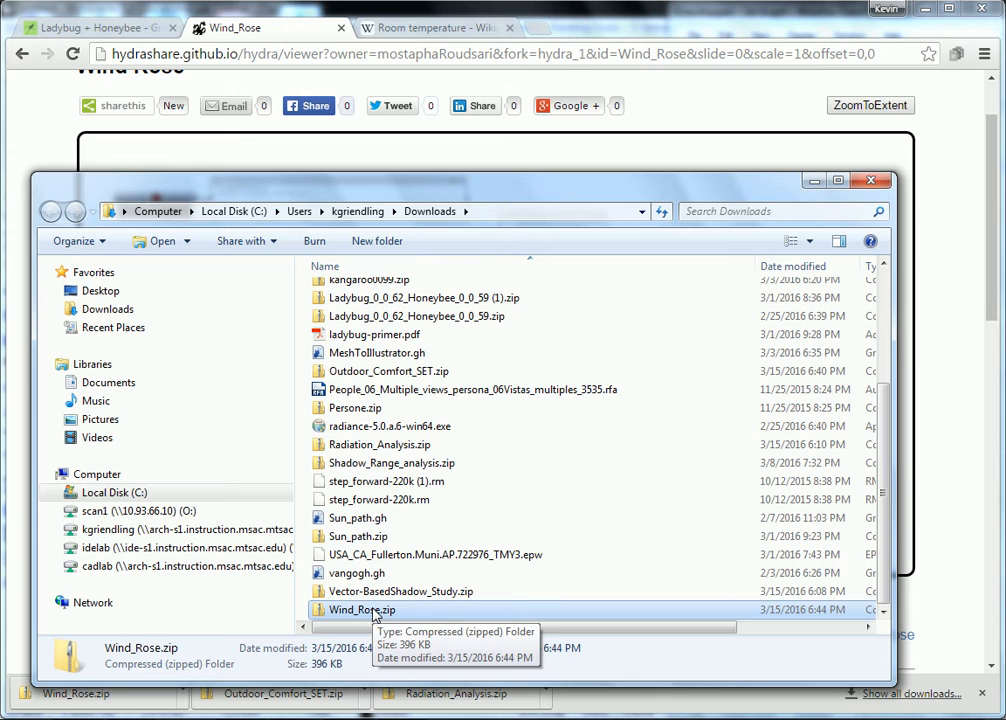
Step: Open the Wind_Rose.zip archive and select the Wind_Rose.gh definition inside it
double_click(370, 610)
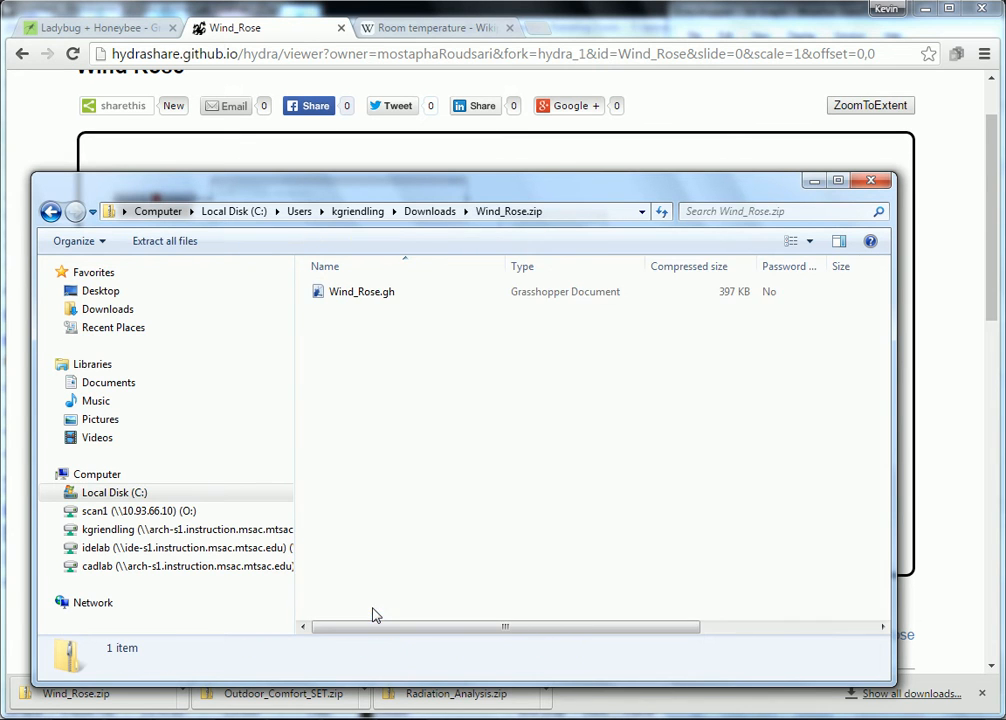
left_click(380, 293)
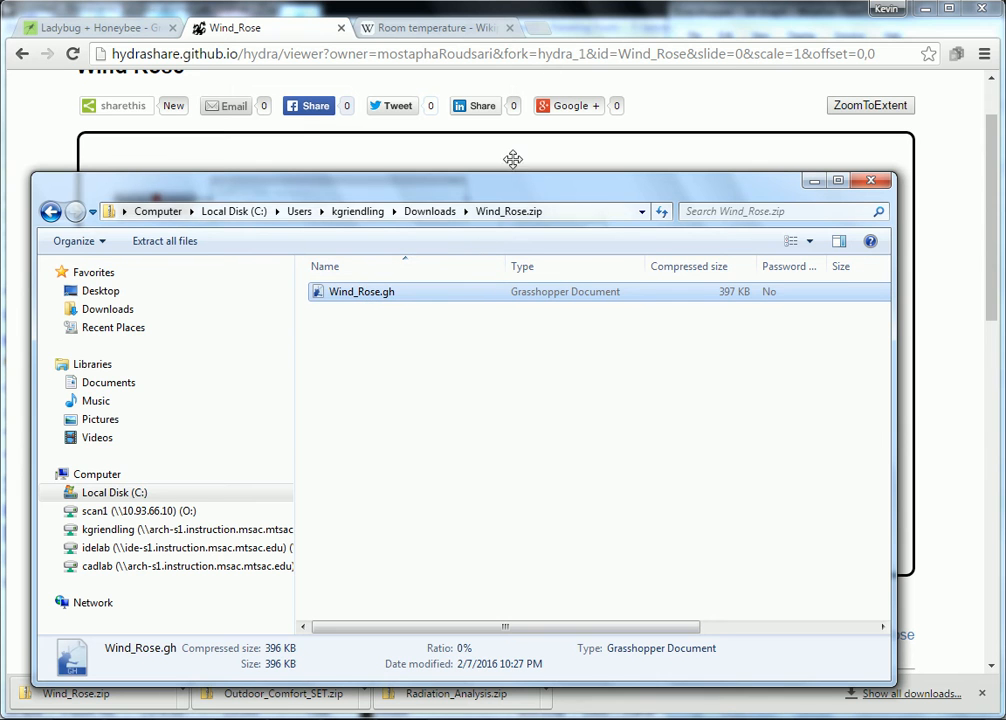
Step: Switch to Rhino and widen the Grasshopper window so it covers most of the Top viewport
left_click(565, 28)
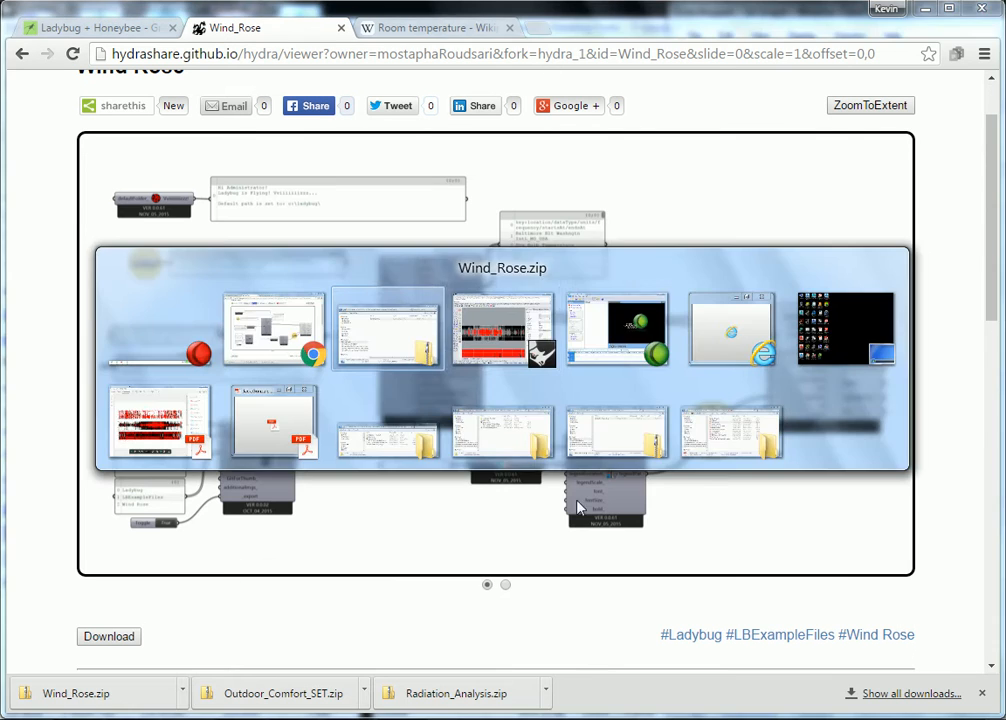
key("alt+Tab")
left_click(452, 335)
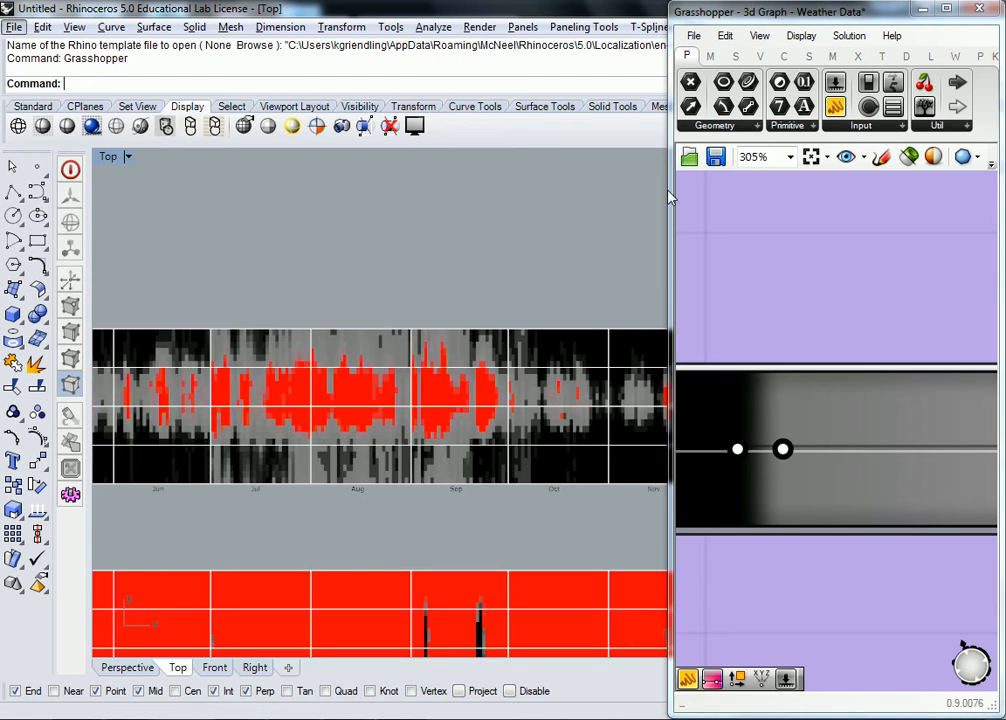
left_click_drag(669, 191, 205, 224)
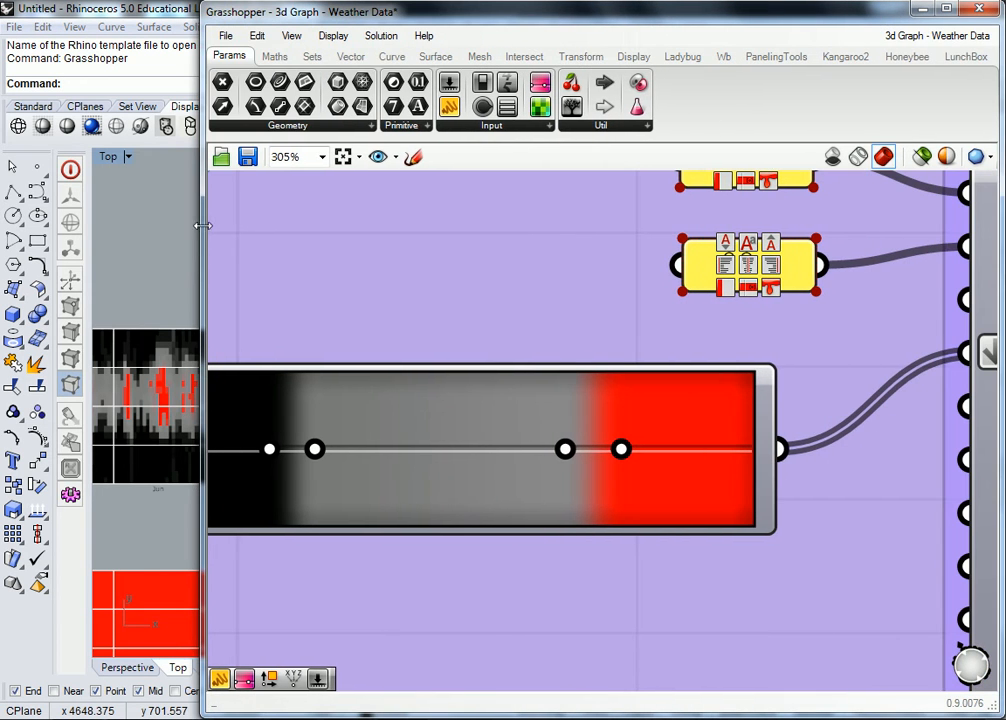
mouse_move(981, 30)
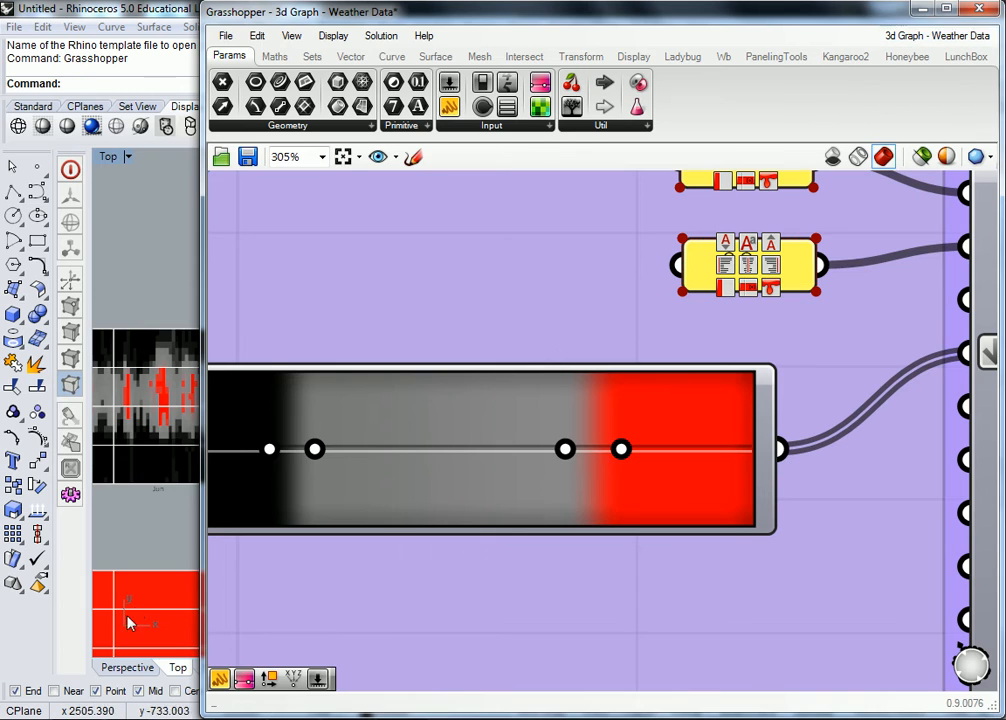
Step: Return to the Wind_Rose.zip folder window and copy Wind_Rose.gh to the personal network home drive (S:)
key("alt+Tab")
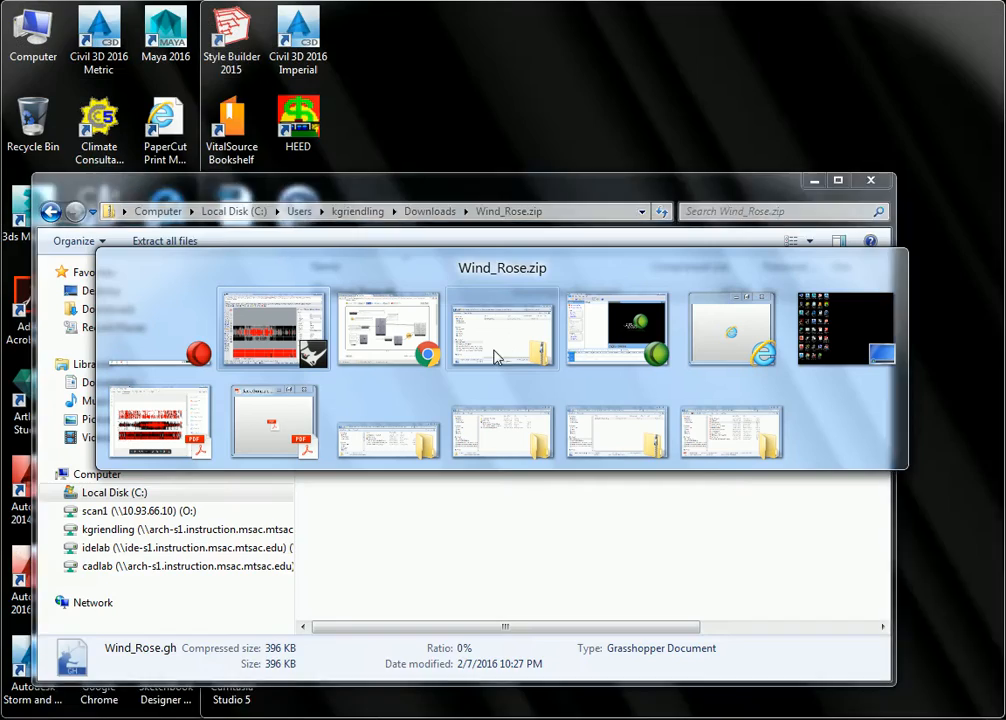
left_click(399, 440)
key("alt+Tab")
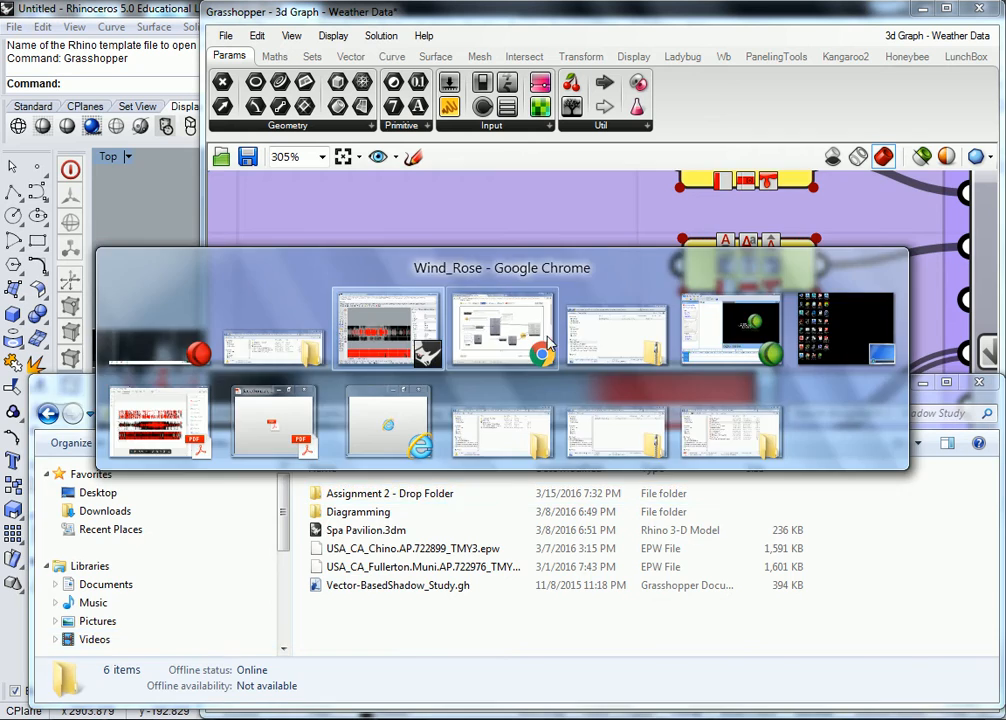
left_click(621, 333)
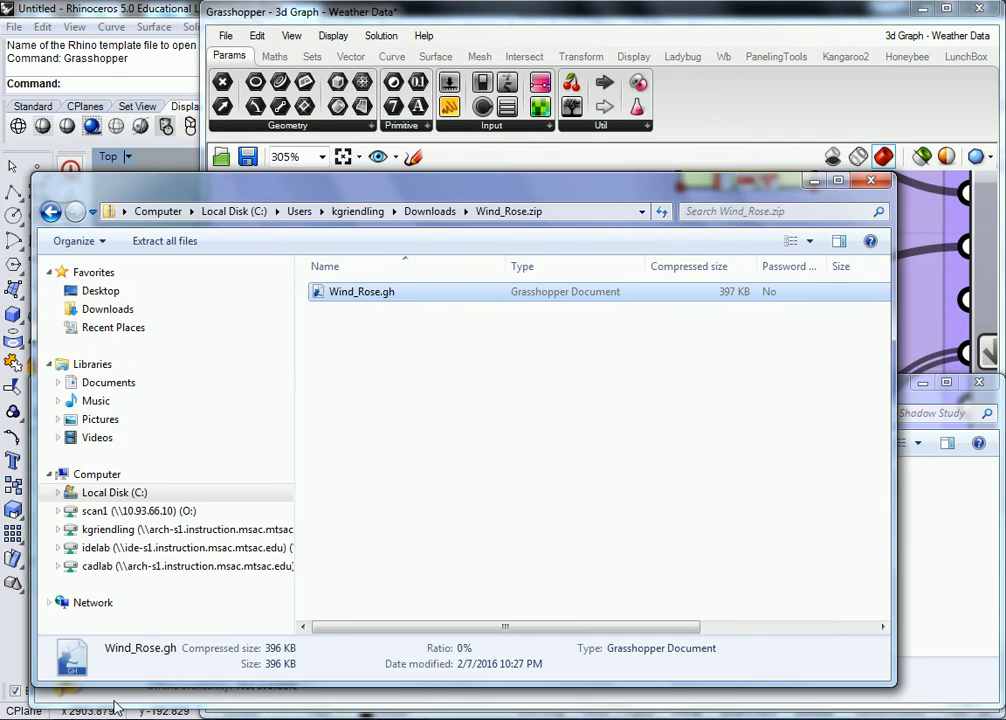
key("alt+Tab")
left_click(158, 531)
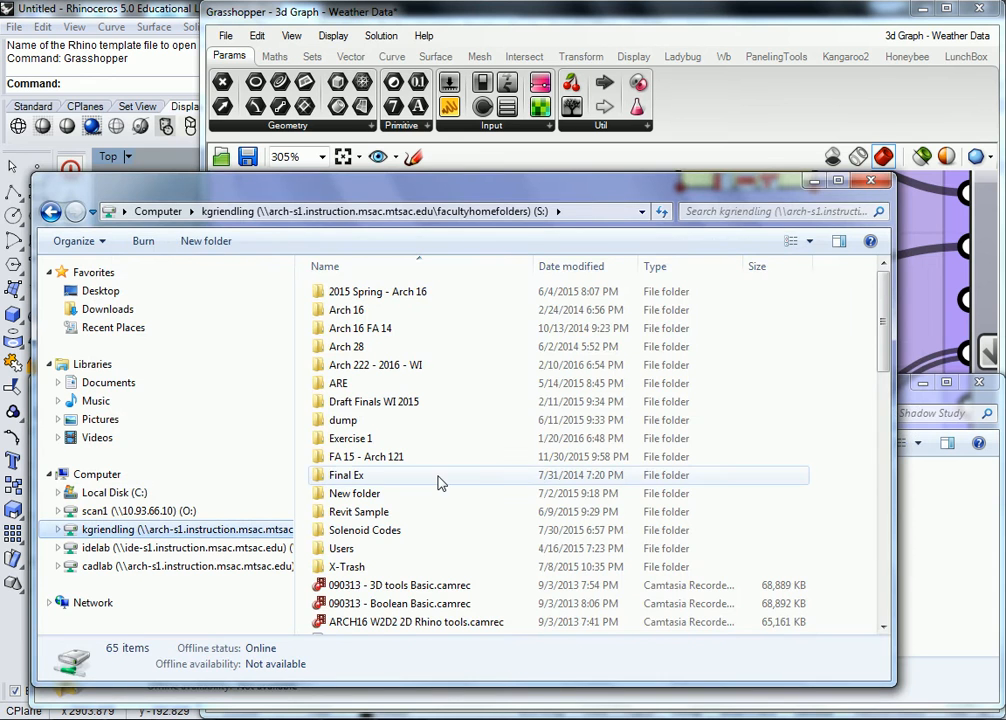
key("ctrl+v")
left_click(400, 215)
Step: Bring the Explorer window with the Assignment 2 - Shadow Study folder in front of the Grasshopper window
left_click_drag(489, 608, 658, 14)
left_click(658, 13)
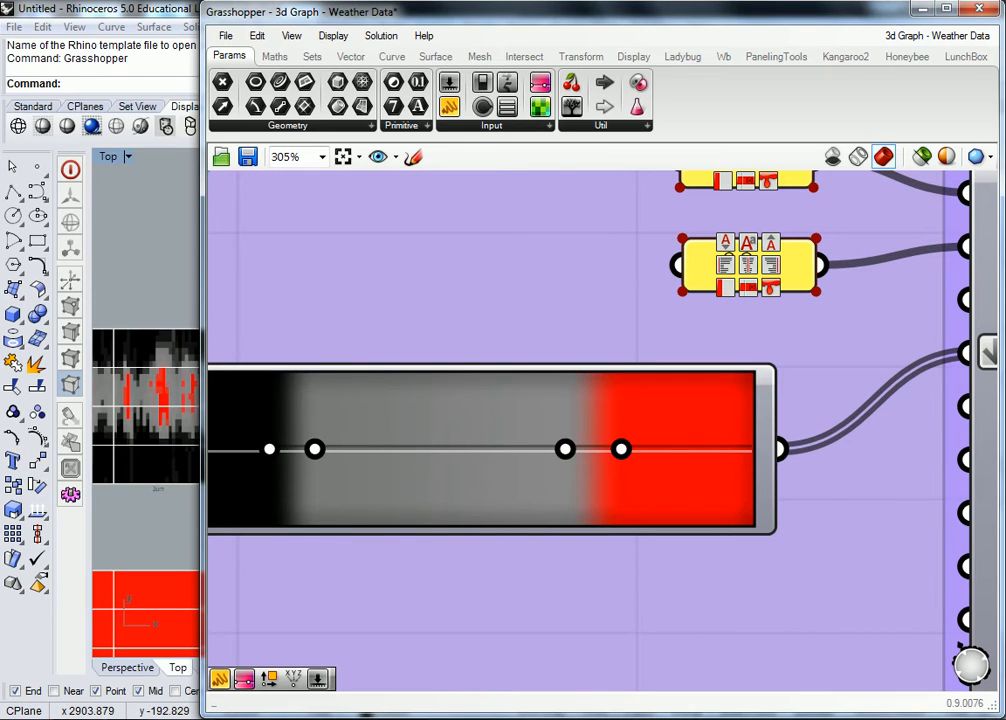
key("alt+Tab")
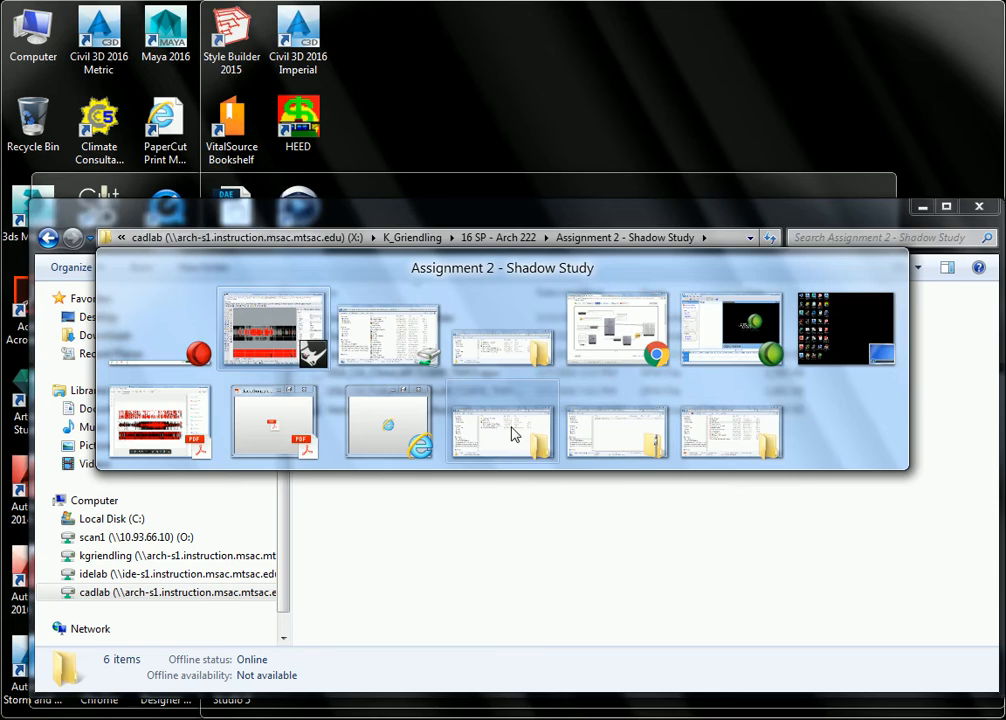
left_click(513, 434)
key("alt+Tab")
left_click(650, 430)
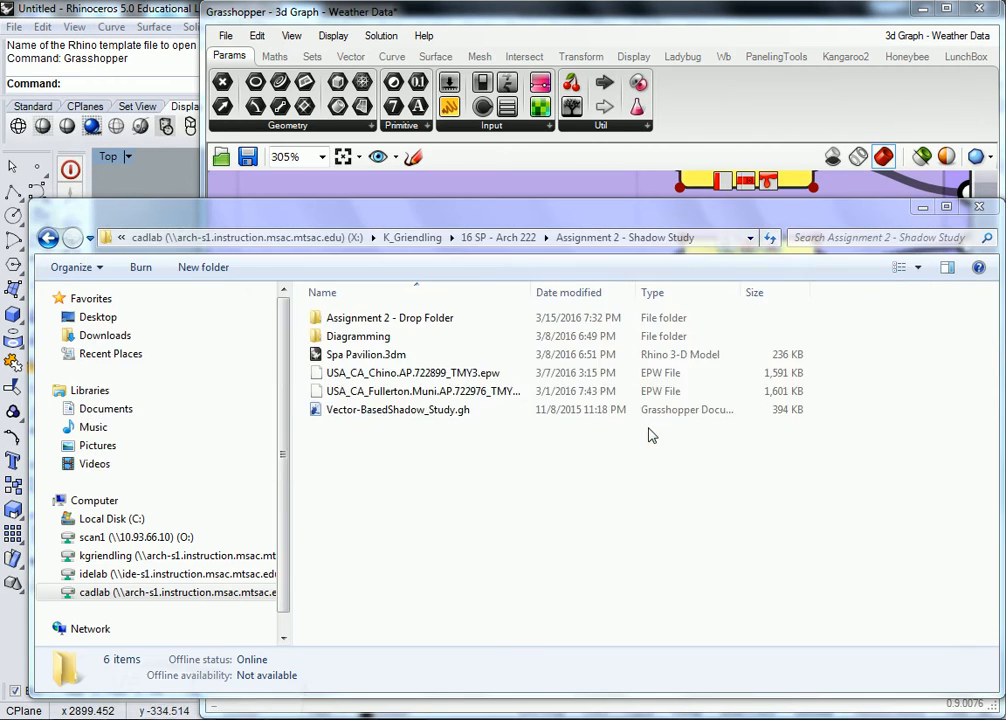
key("alt+Tab")
left_click(389, 355)
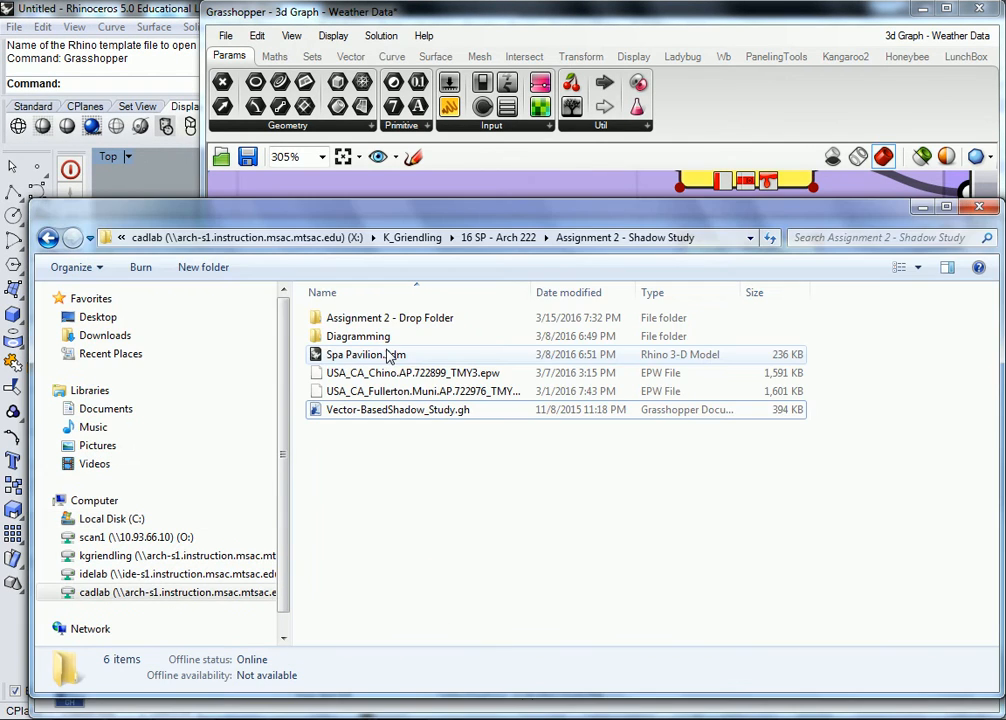
key("alt+Tab")
left_click(278, 341)
key("alt")
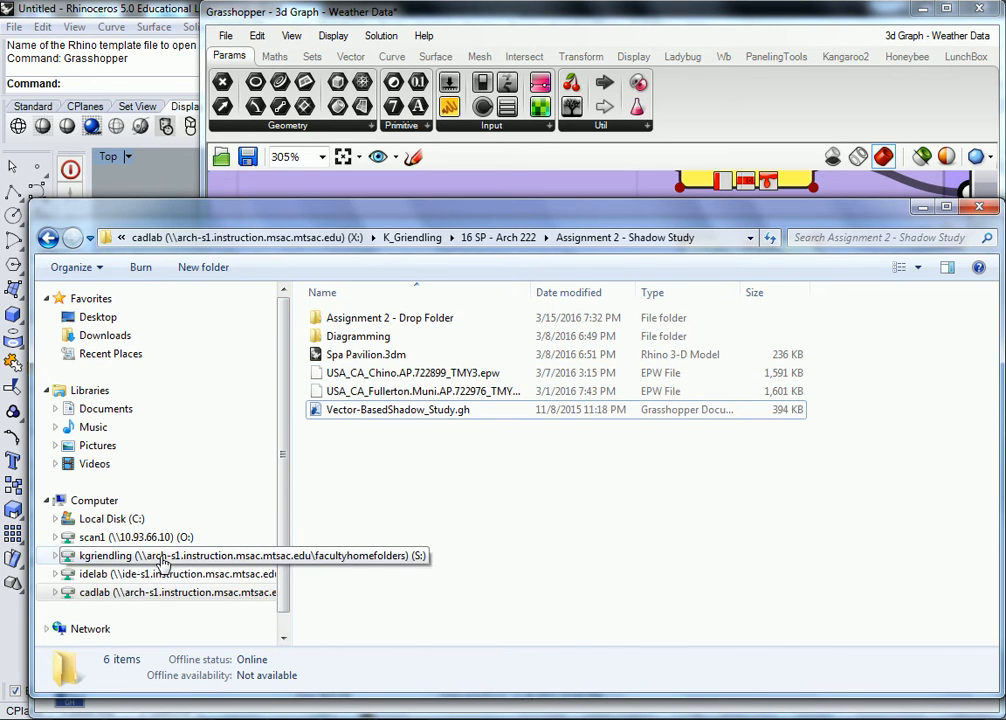
Step: Browse to the home drive (S:) and open Wind_Rose.gh from it in Grasshopper
left_click(180, 555)
left_click(462, 472)
scroll(460, 474, "down", 15)
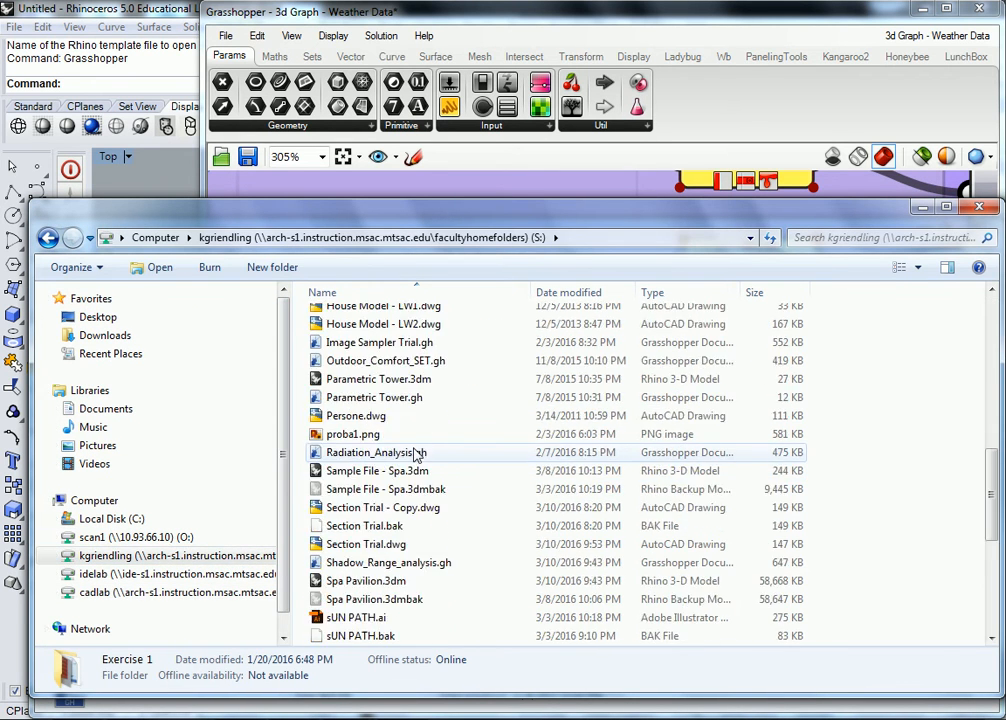
left_click_drag(340, 636, 864, 205)
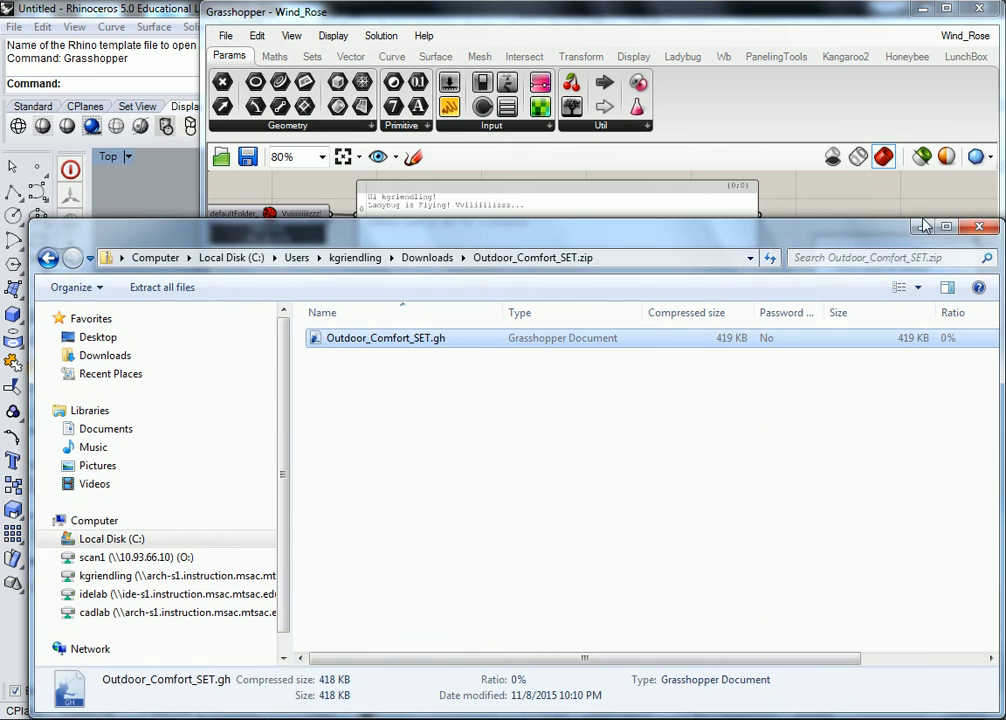
left_click(921, 226)
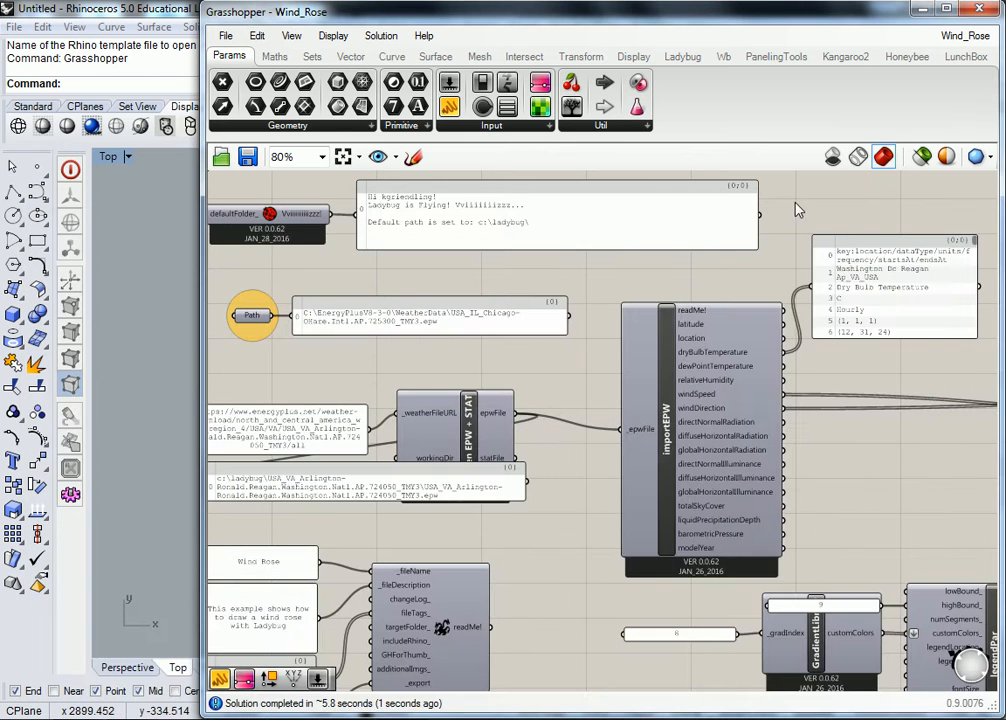
Step: Narrow the Grasshopper window to expose more of the Rhino viewport and choose Wind_Rose among the open definitions
scroll(867, 206, "down", 3)
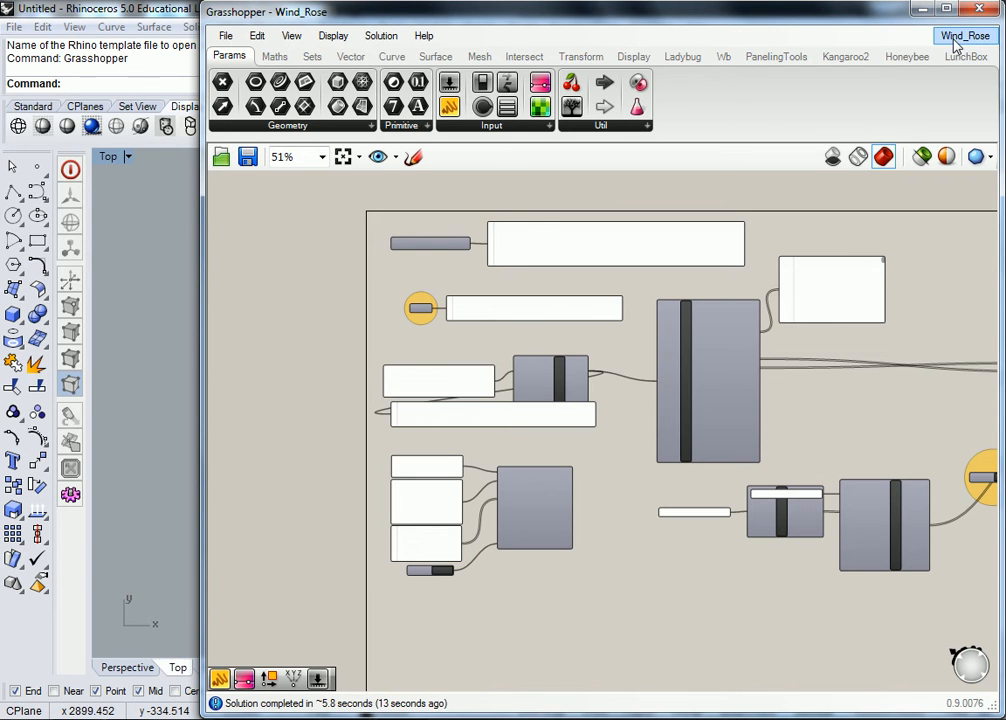
left_click(955, 45)
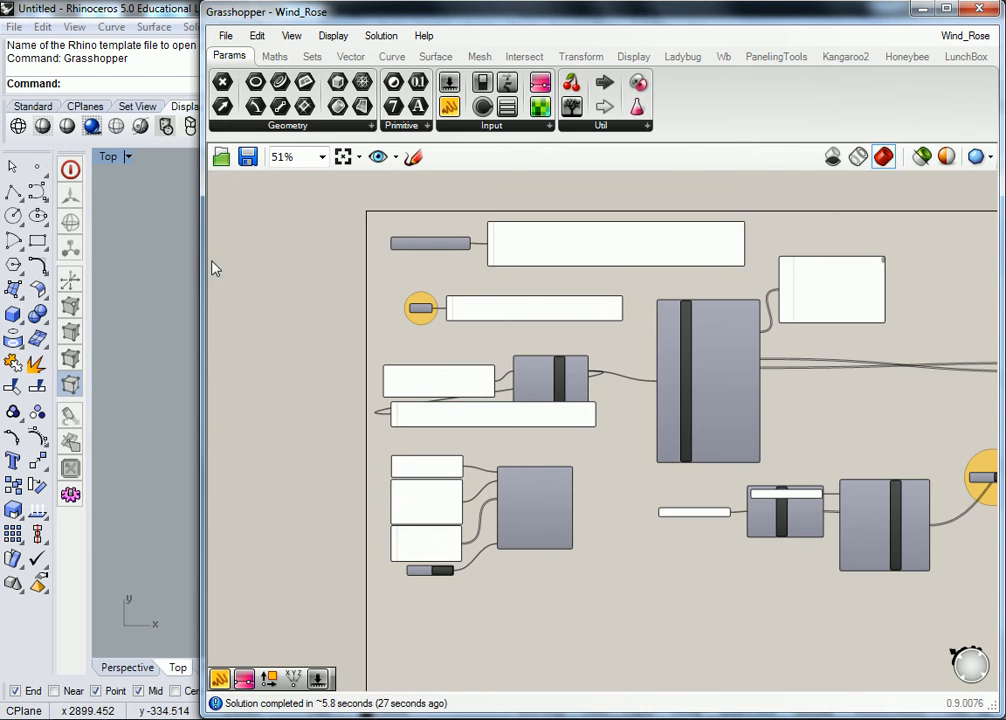
left_click_drag(202, 247, 313, 278)
scroll(830, 315, "up", 1)
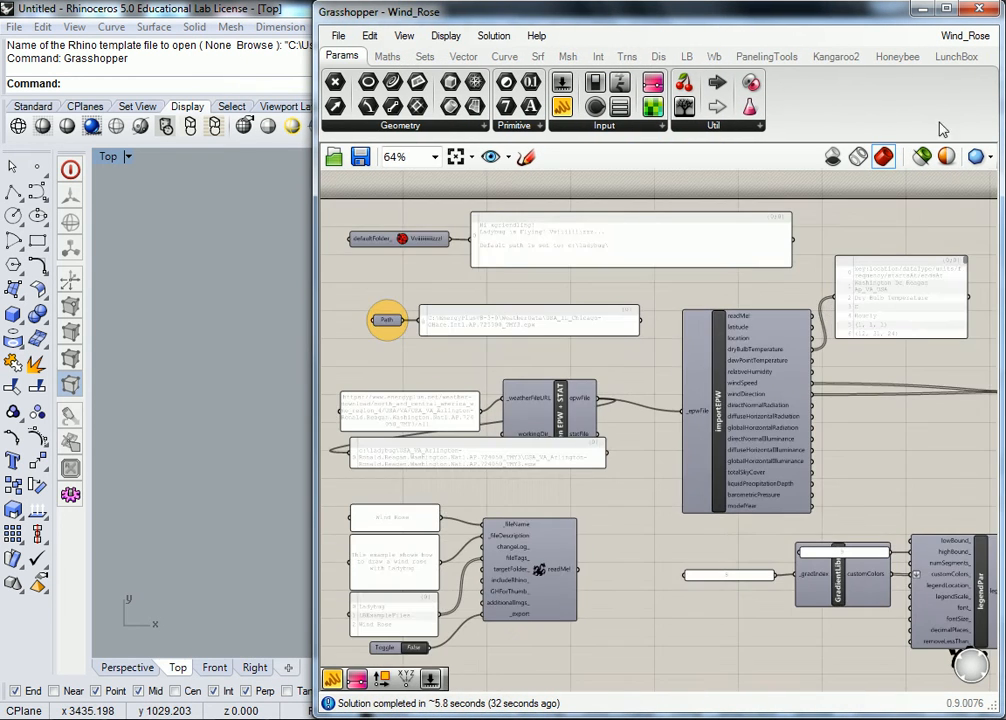
left_click(955, 35)
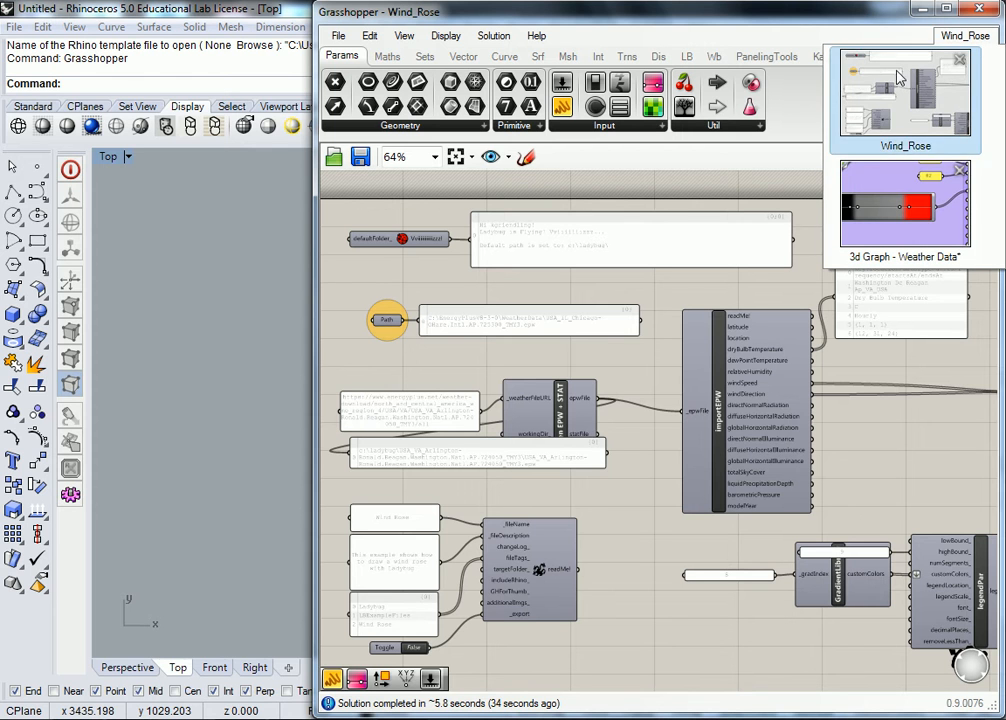
left_click(894, 80)
Step: Examine the Ladybug start component and the Path parameter with its EPW file panel in the Wind_Rose definition
right_click_drag(436, 269, 508, 295)
scroll(541, 319, "up", 2)
scroll(543, 321, "down", 1)
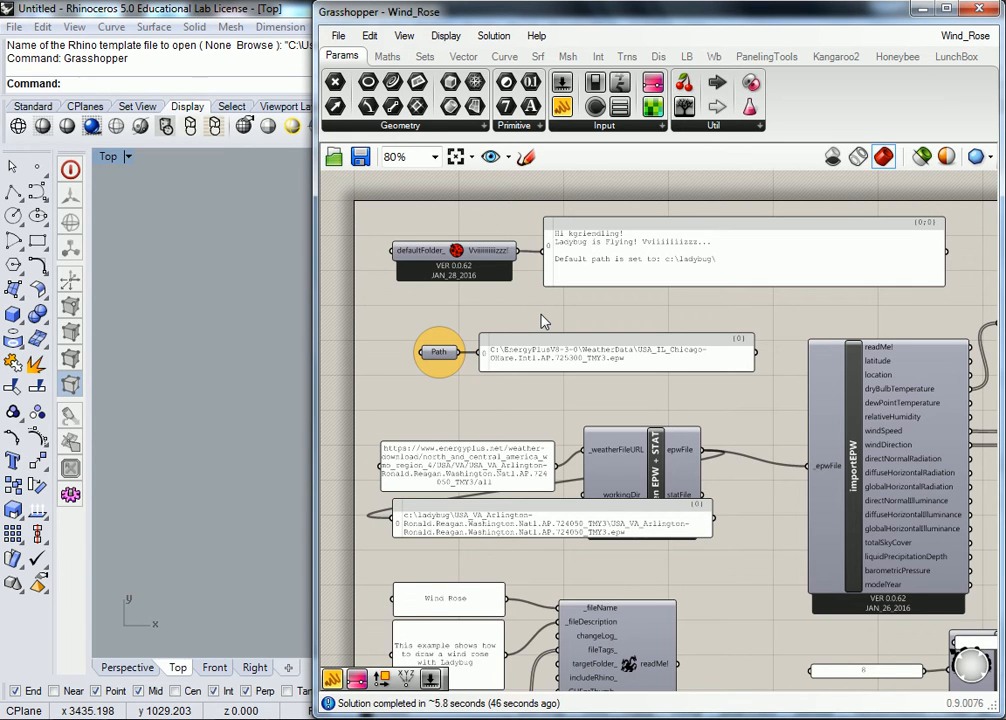
left_click(459, 262)
scroll(462, 258, "up", 3)
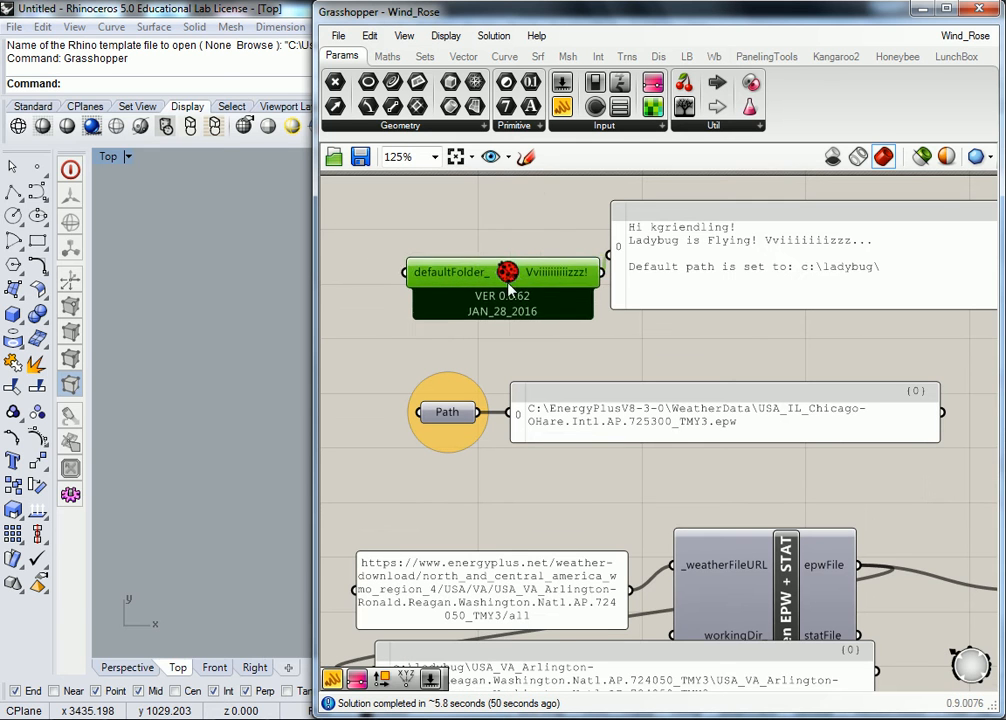
left_click_drag(470, 237, 476, 260)
left_click(540, 330)
scroll(539, 324, "down", 3)
right_click_drag(561, 391, 605, 326)
scroll(605, 326, "up", 3)
right_click_drag(667, 300, 645, 315)
left_click(645, 318)
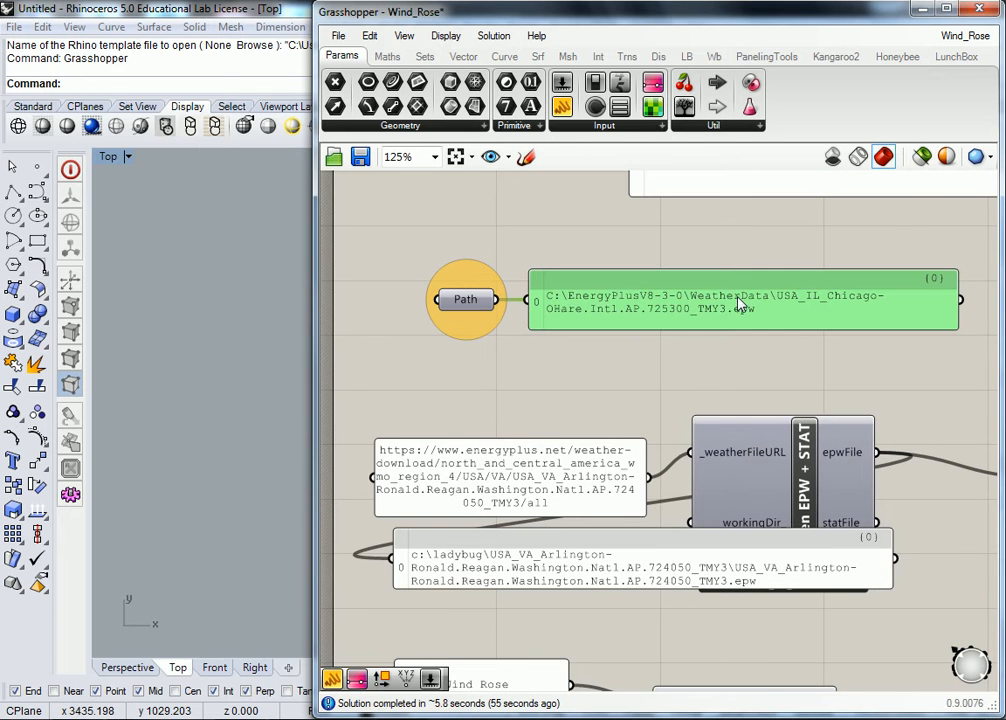
Step: Move the panel showing the downloaded EPW file's path clear of the Open EPW + STAT component
left_click(595, 363)
right_click_drag(649, 427, 597, 330)
scroll(596, 329, "down", 2)
left_click_drag(574, 407, 662, 460)
Step: Read the description of the Open EPW + STAT component and follow its epwFile output towards importEPW
left_click(706, 390)
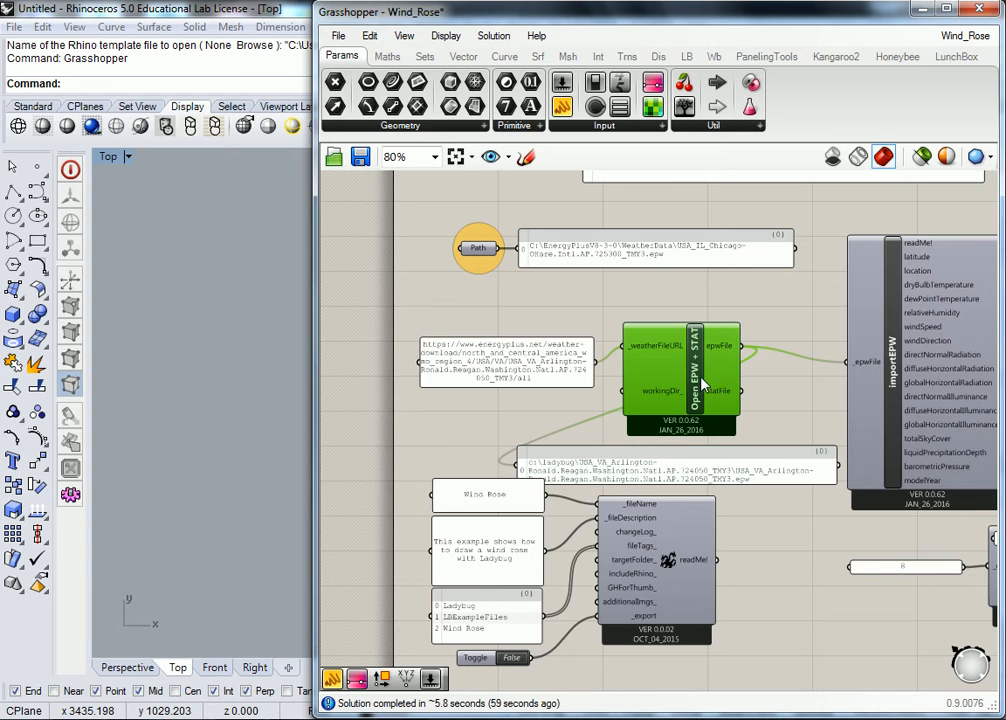
mouse_move(706, 390)
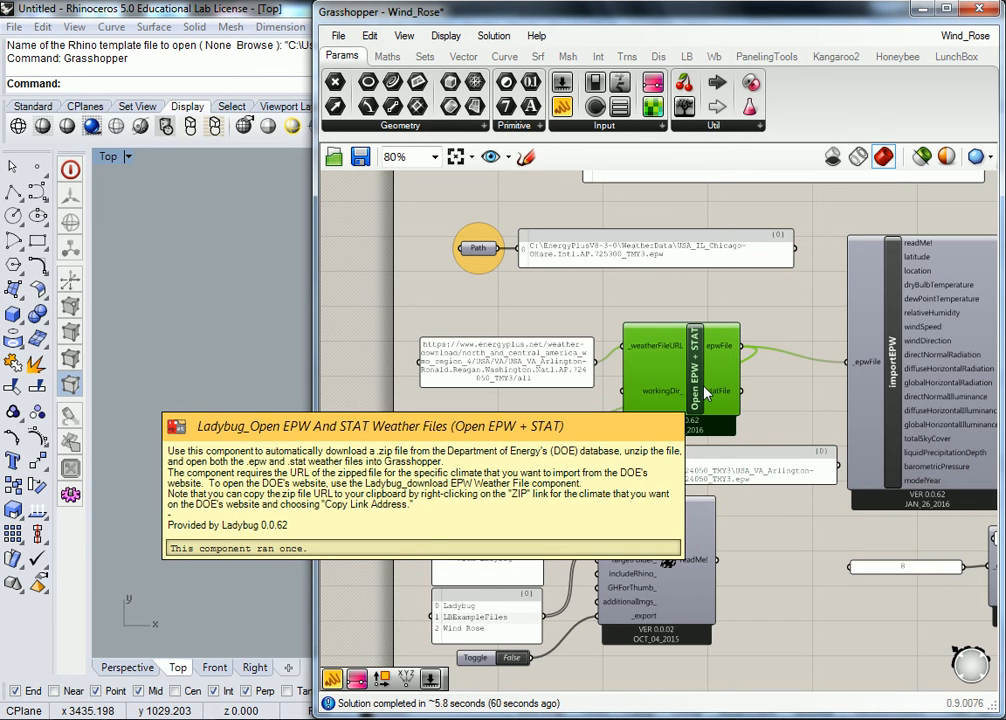
scroll(686, 336, "up", 2)
scroll(803, 372, "down", 2)
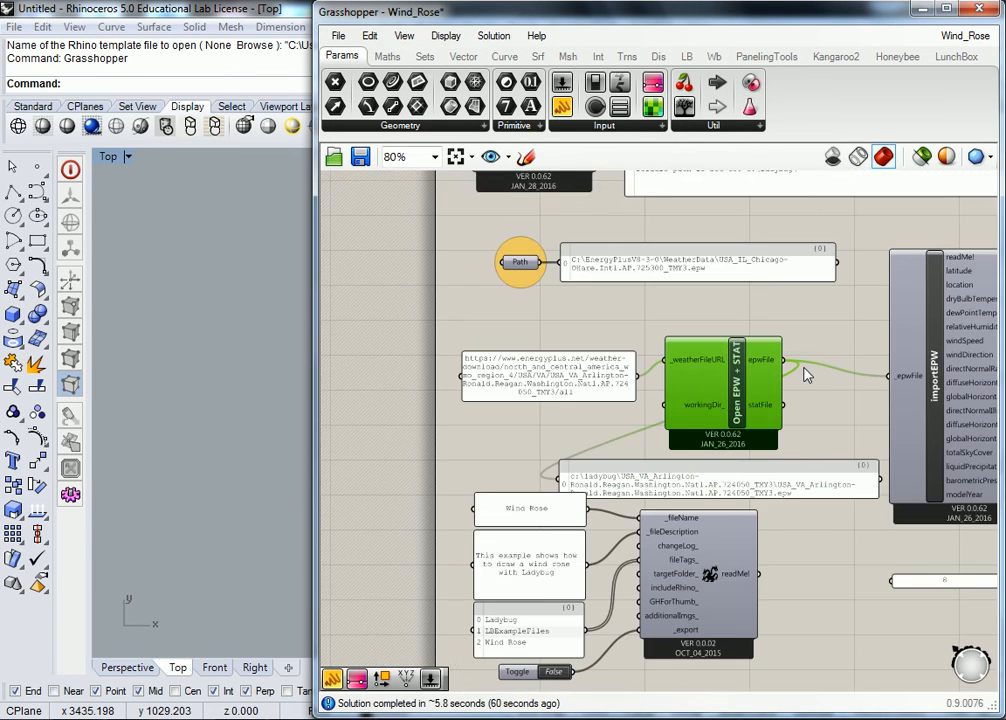
right_click_drag(800, 373, 640, 383)
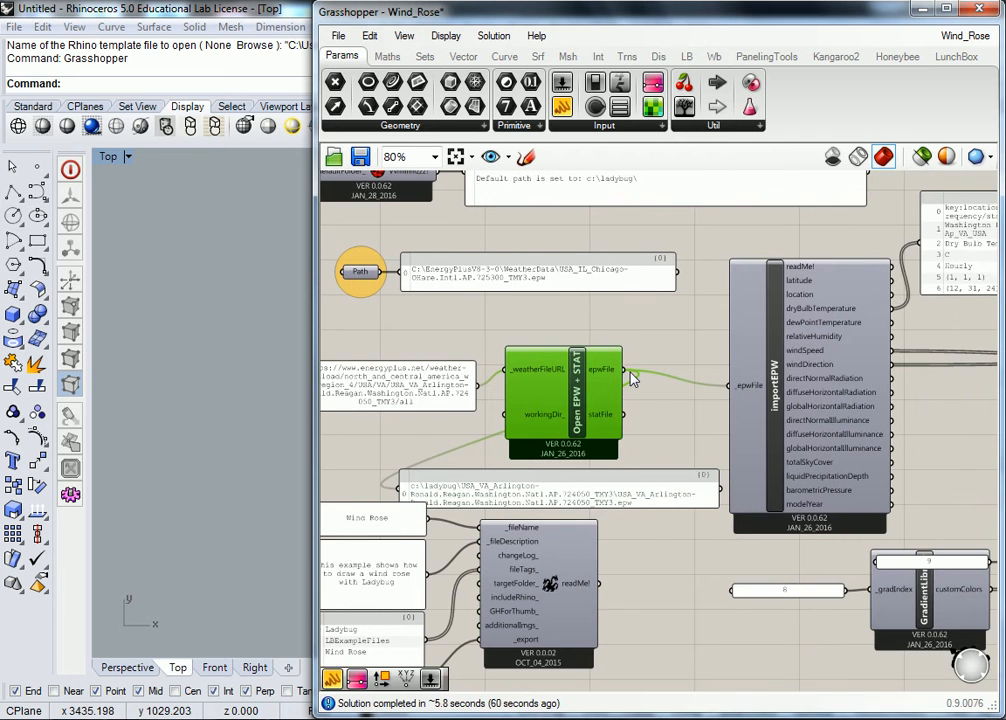
left_click(658, 339)
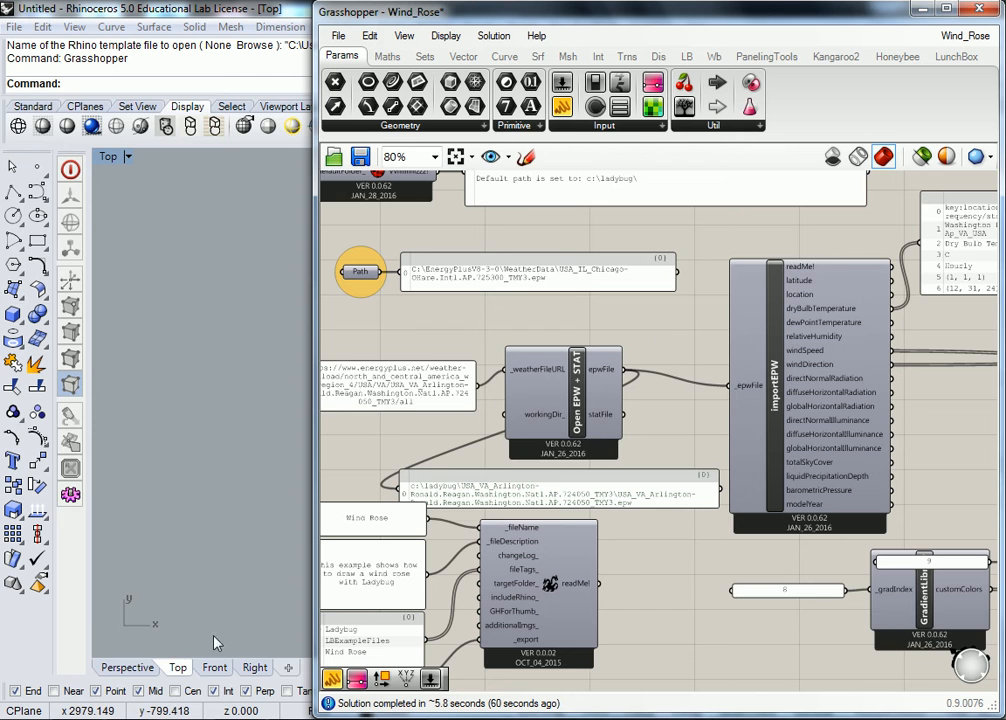
Step: Look at the Wind Rose example's Hydra page in Chrome and return to the Grasshopper definition
key("alt+Tab")
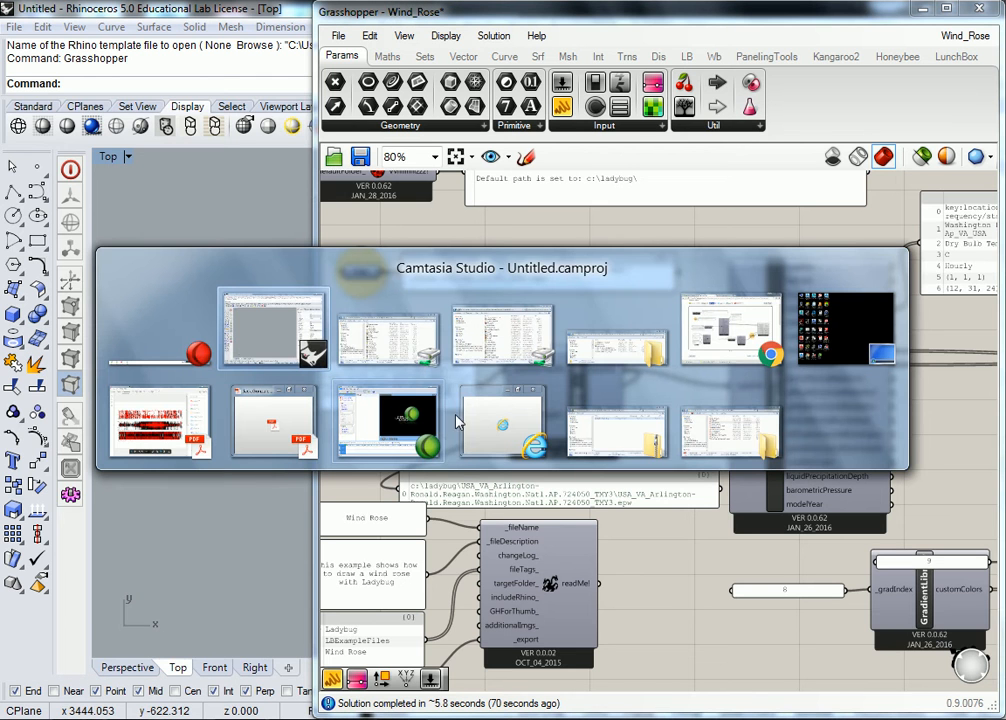
left_click(729, 346)
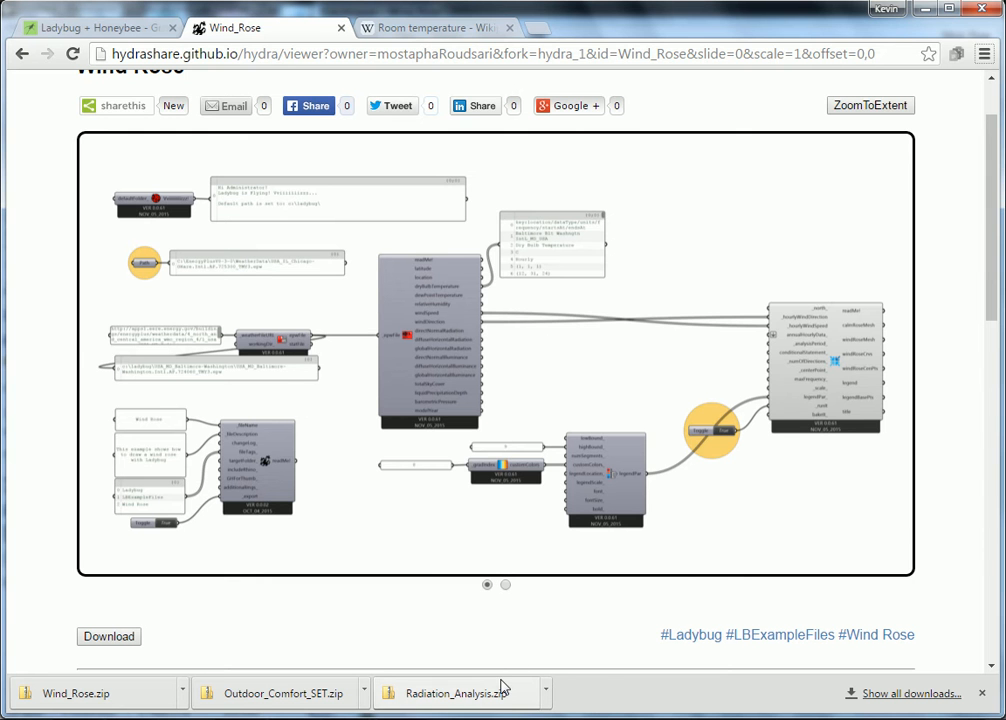
key("alt+Tab")
left_click(383, 330)
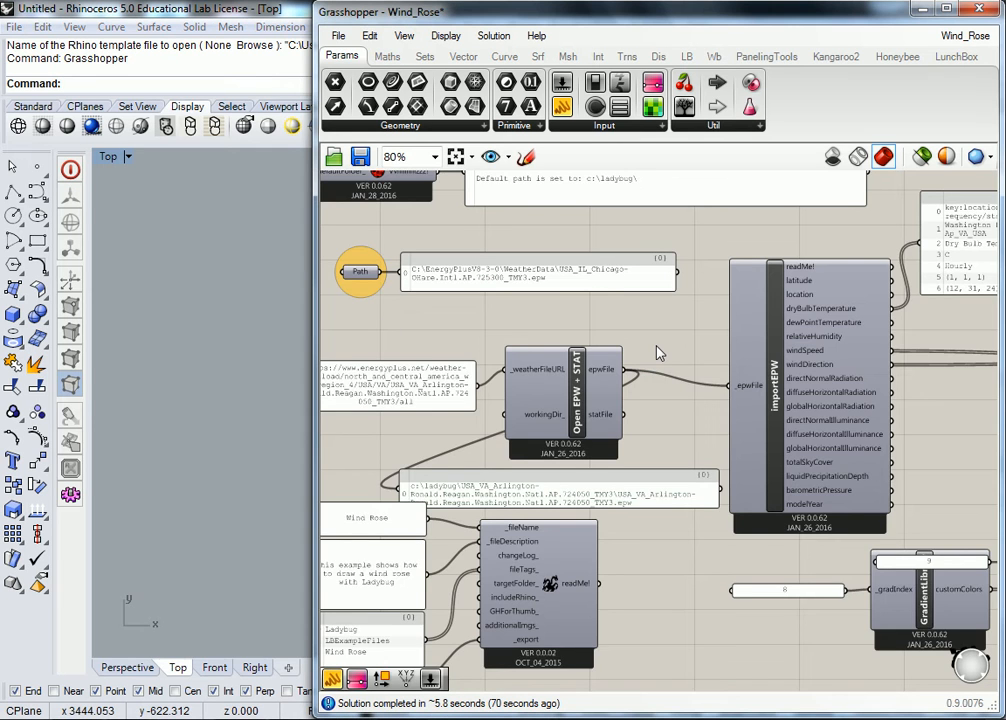
Step: Examine the wiring from Open EPW + STAT into importEPW and read the importEPW component's description
scroll(670, 362, "down", 1)
scroll(673, 366, "up", 1)
right_click_drag(673, 359, 730, 400)
scroll(731, 401, "down", 2)
right_click_drag(836, 400, 690, 410)
scroll(641, 397, "up", 1)
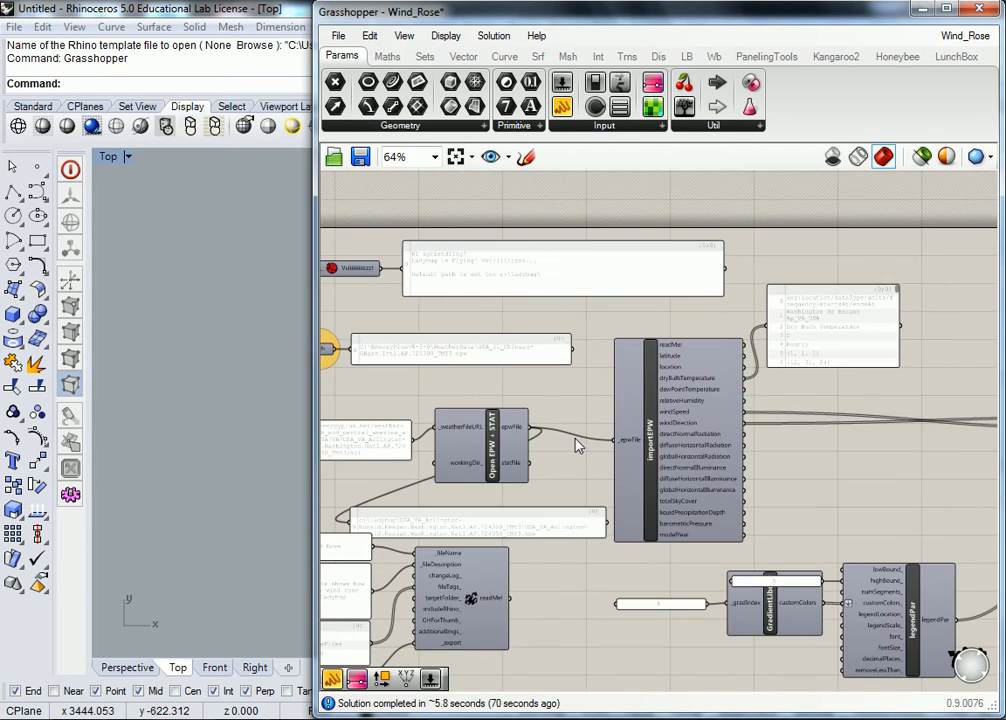
scroll(577, 442, "up", 1)
right_click_drag(577, 442, 685, 452)
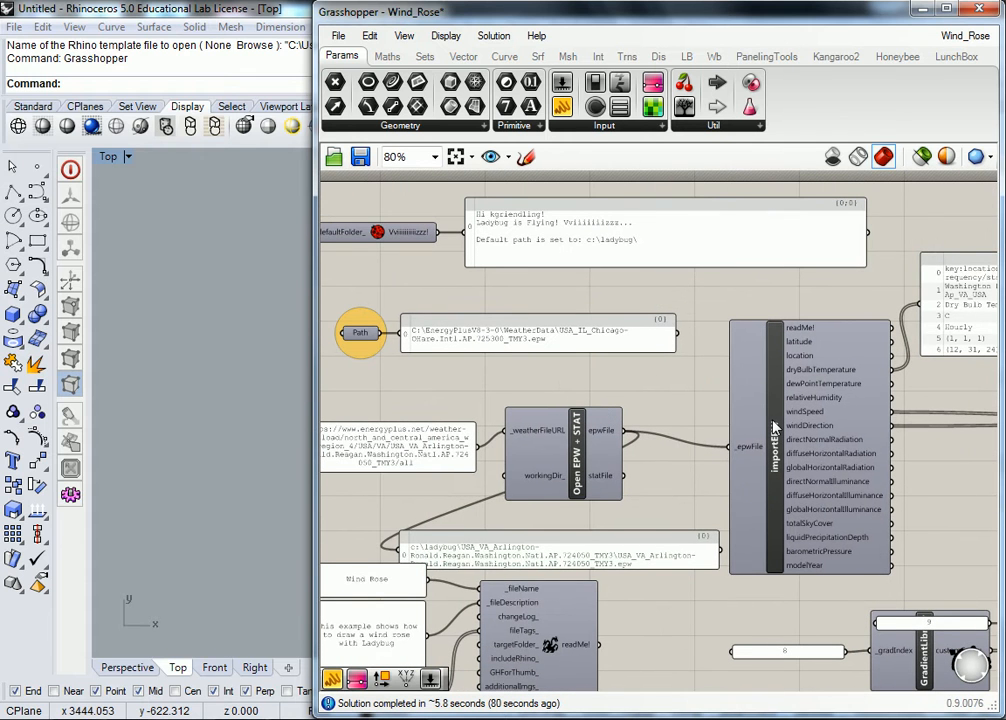
mouse_move(775, 428)
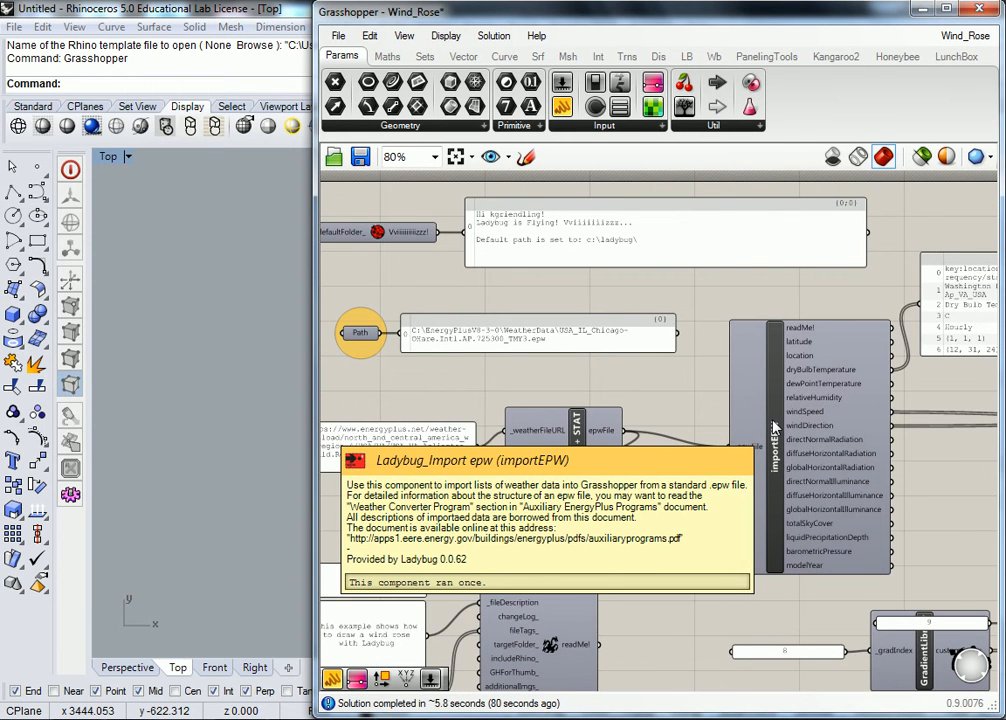
Step: Examine the file-export component below the weather-file components and the name, description and tags panels wired into it
right_click_drag(819, 424, 771, 418)
right_click_drag(613, 552, 720, 468)
right_click_drag(590, 580, 666, 535)
left_click_drag(716, 603, 463, 470)
left_click(629, 580)
left_click_drag(743, 657, 451, 444)
left_click_drag(723, 456, 712, 537)
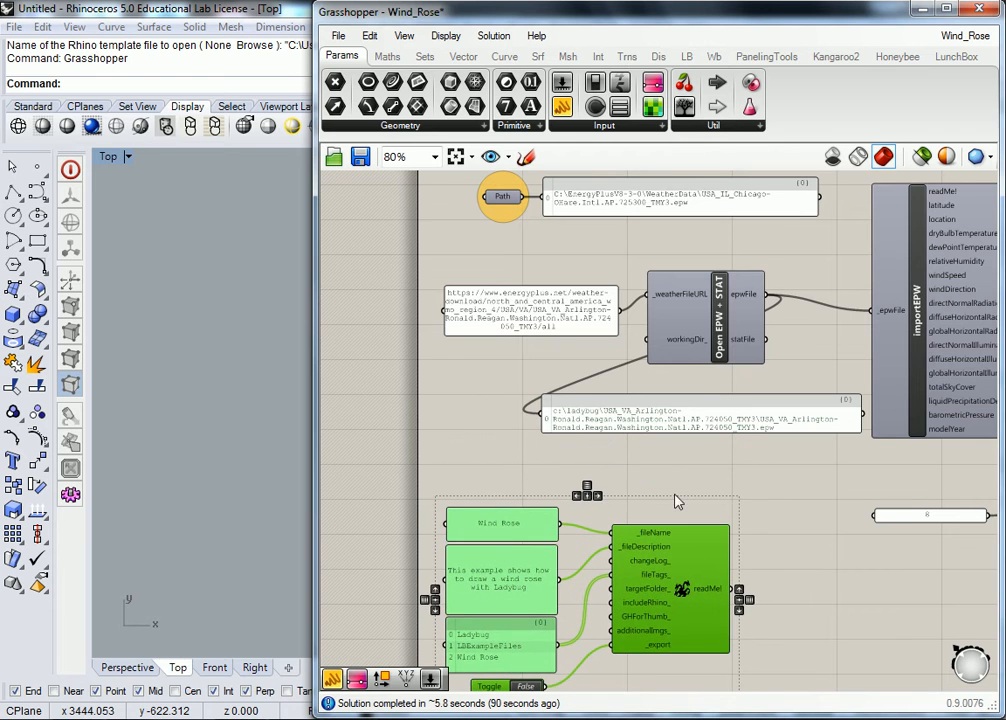
left_click(664, 473)
right_click_drag(666, 473, 674, 400)
scroll(674, 400, "up", 2)
scroll(656, 431, "down", 2)
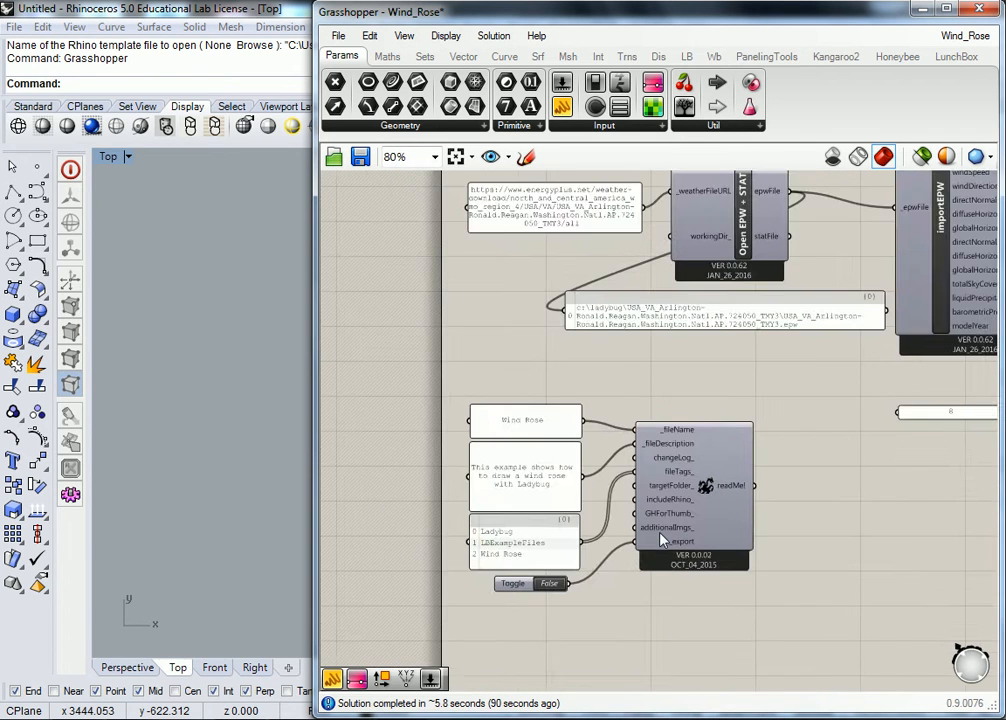
scroll(667, 460, "up", 1)
scroll(555, 540, "down", 3)
Step: Examine importEPW's outputs and trace the windSpeed and windDirection wires across to the windRose component
right_click_drag(742, 458, 658, 497)
scroll(532, 503, "up", 2)
right_click_drag(758, 405, 562, 487)
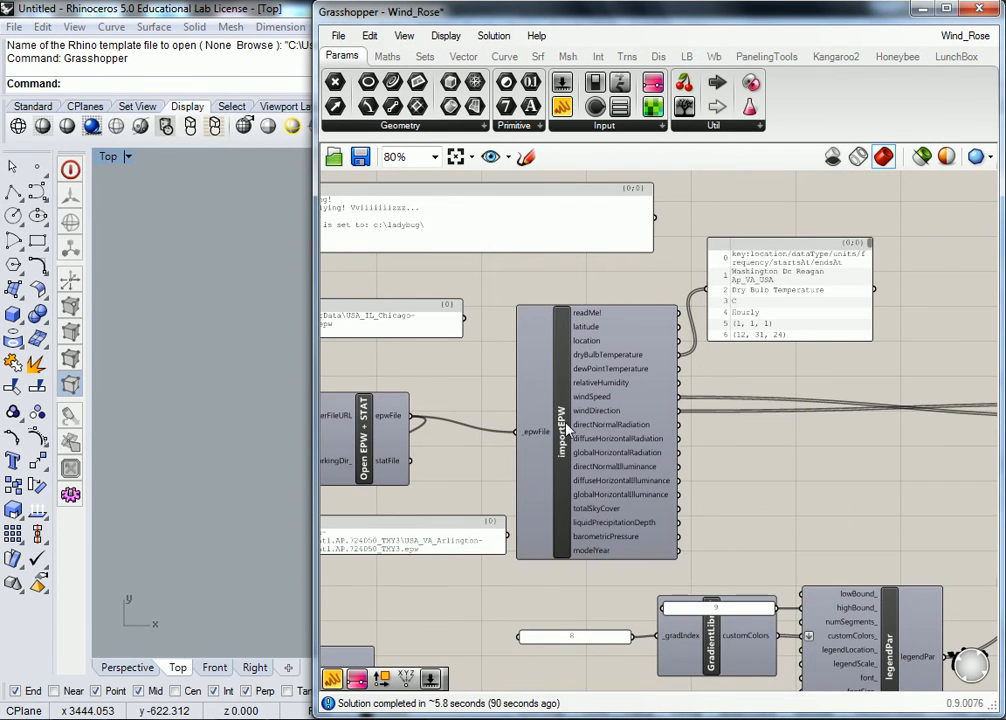
scroll(605, 365, "up", 2)
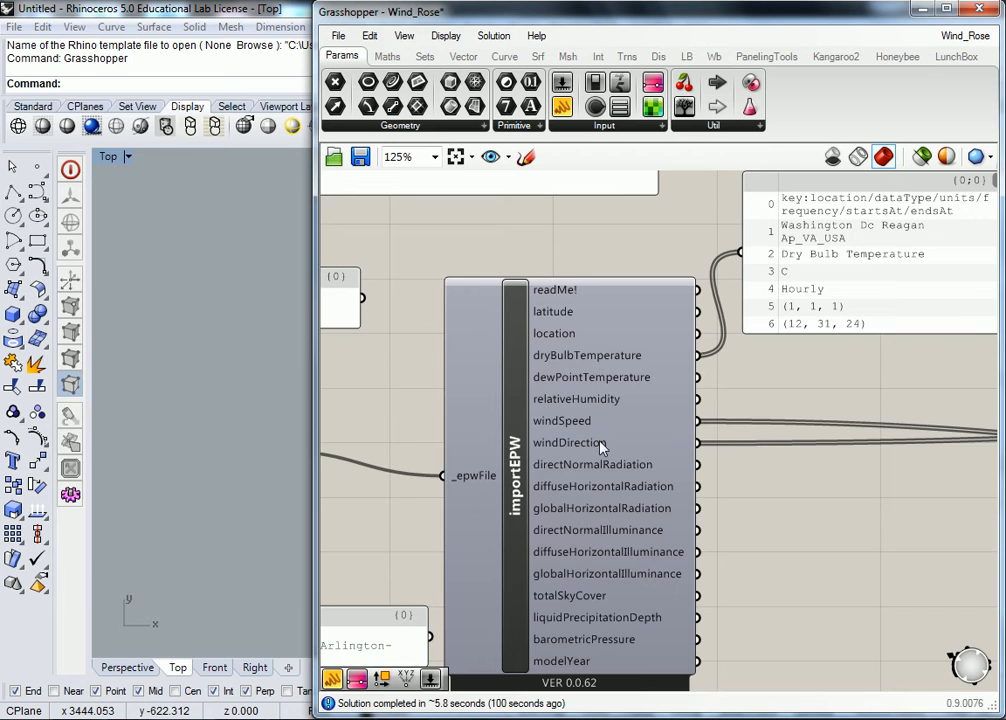
scroll(643, 459, "down", 3)
right_click_drag(763, 436, 536, 395)
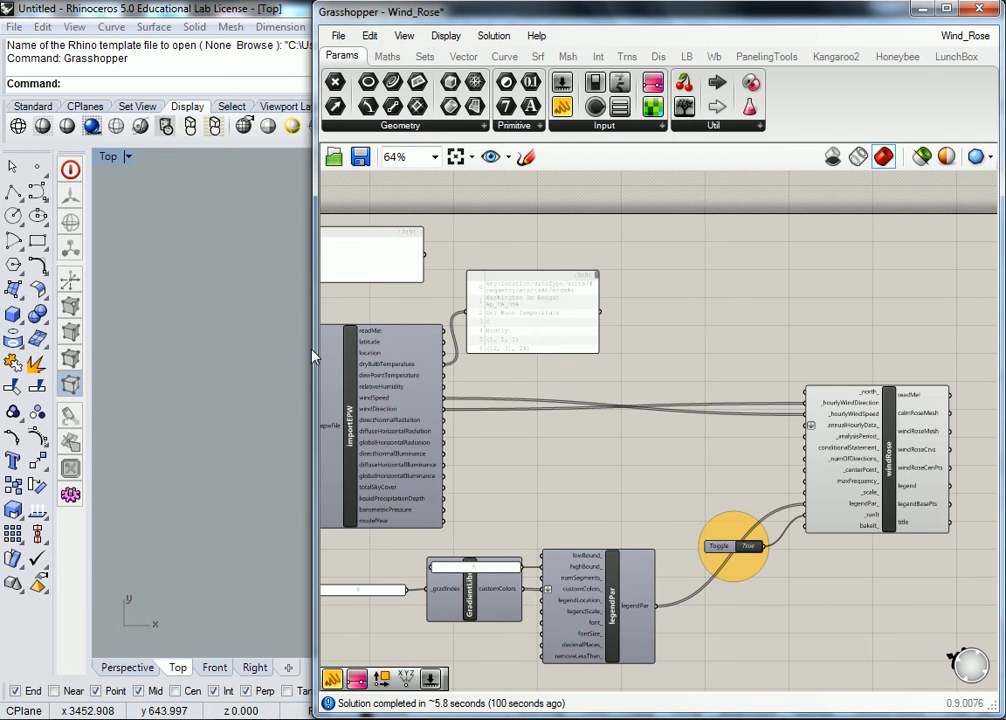
right_click(456, 309)
right_click(560, 291)
left_click(452, 285)
scroll(445, 390, "up", 3)
right_click_drag(468, 397, 568, 385)
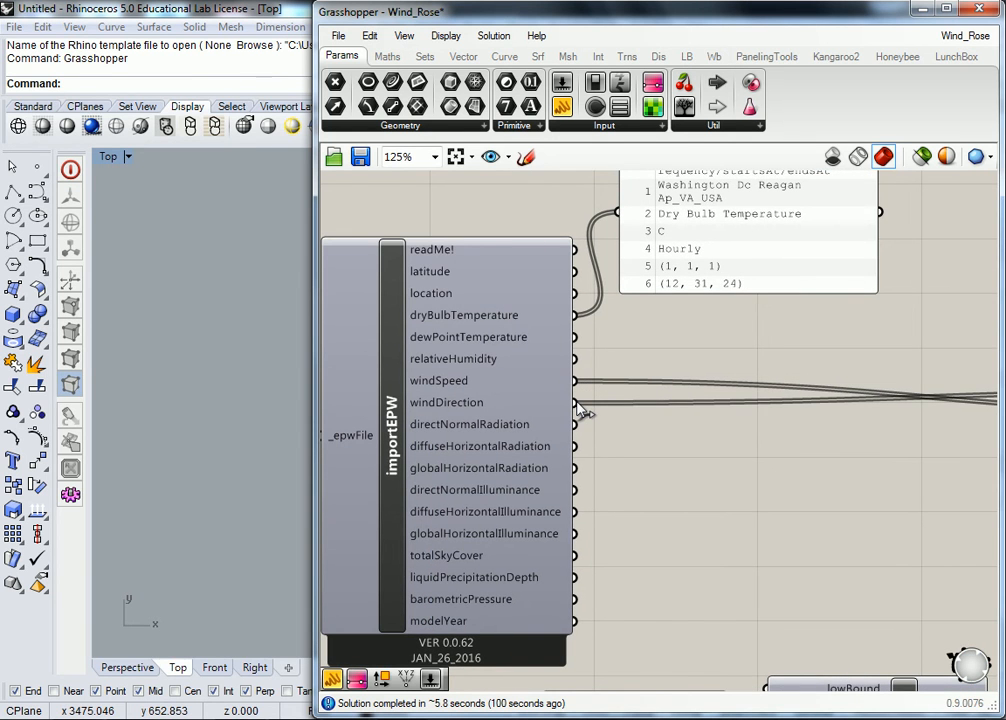
scroll(580, 410, "down", 3)
right_click_drag(871, 413, 556, 406)
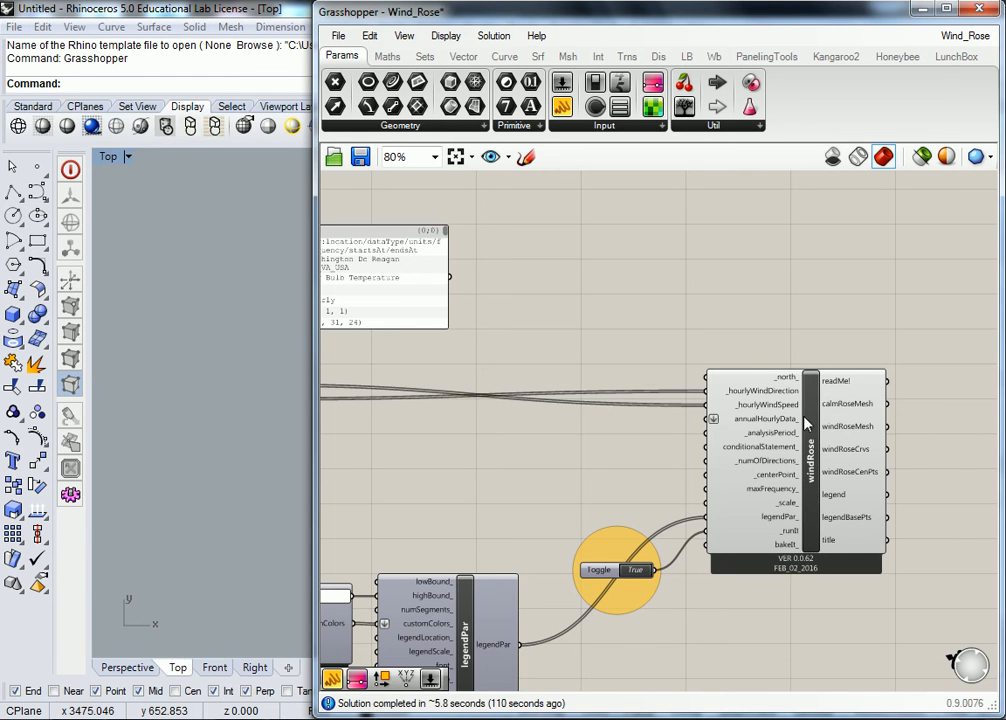
Step: Read the descriptions of windRose's inputs, from _hourlyWindDirection through annualHourlyData_ to _analysisPeriod_
right_click_drag(814, 454, 697, 448)
scroll(697, 448, "up", 3)
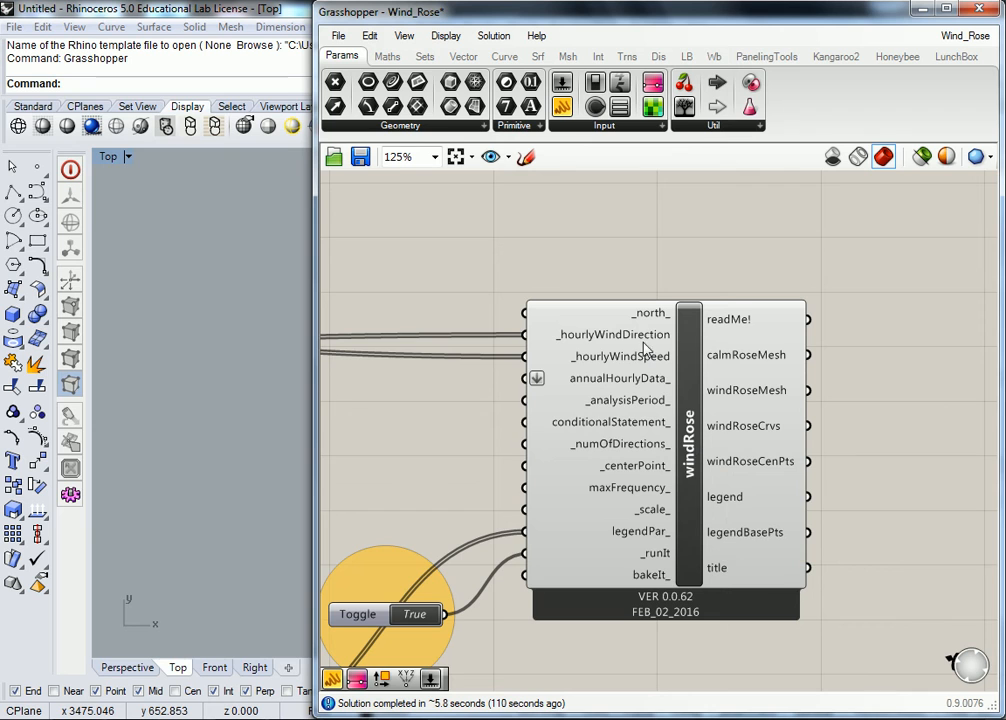
mouse_move(648, 331)
mouse_move(578, 386)
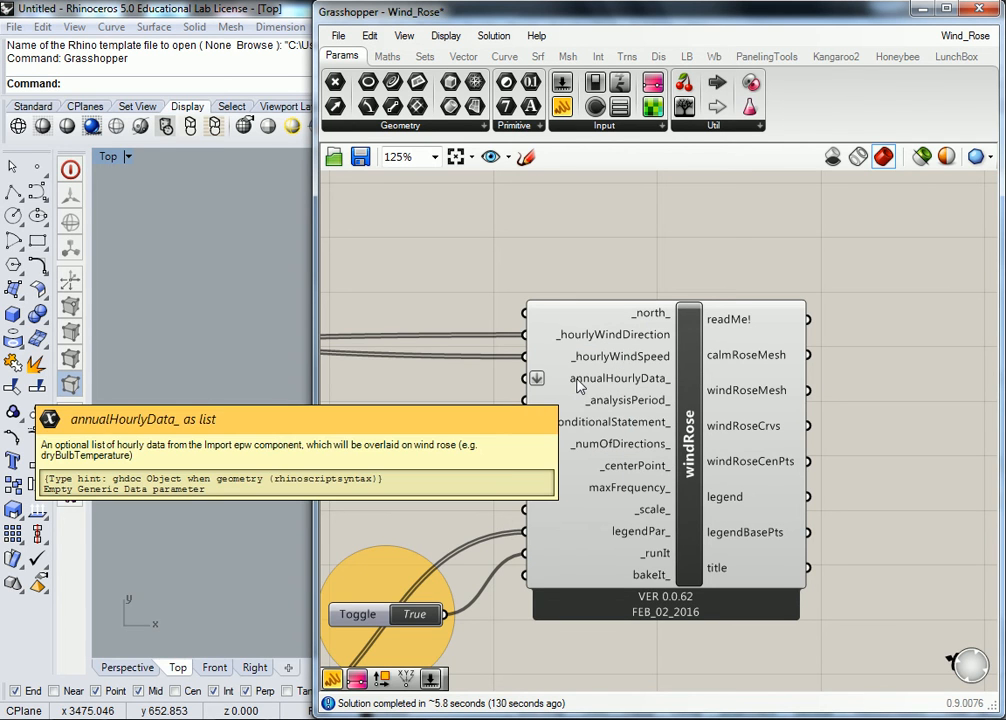
mouse_move(614, 405)
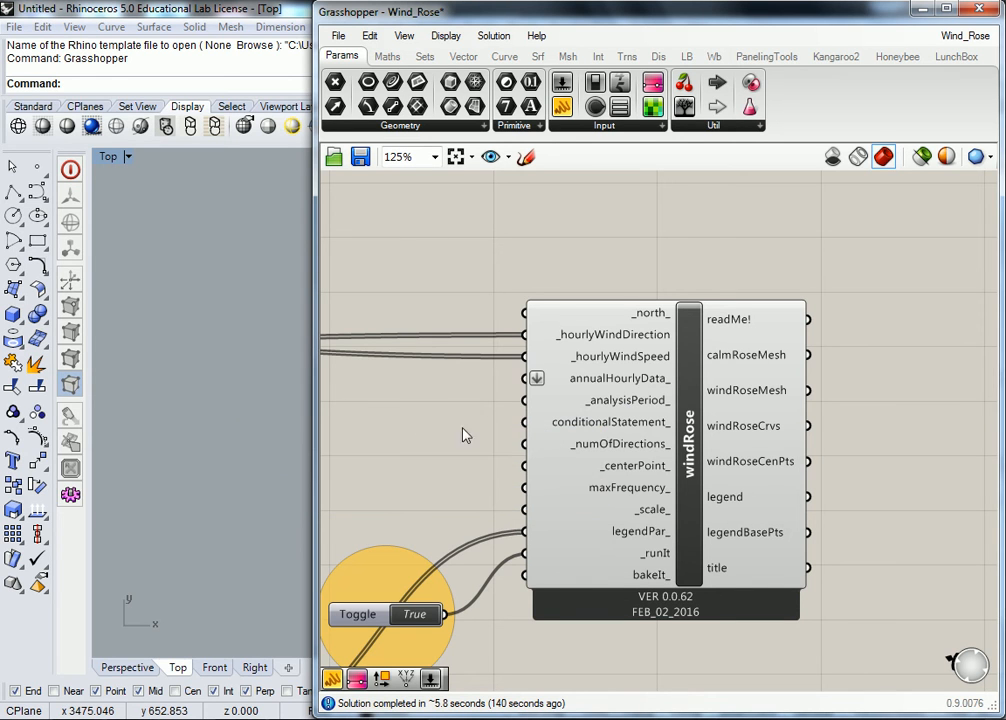
Step: Uncover Rhino's Top viewport beside Grasshopper and read the caption under the generated wind rose
left_click_drag(316, 400, 745, 410)
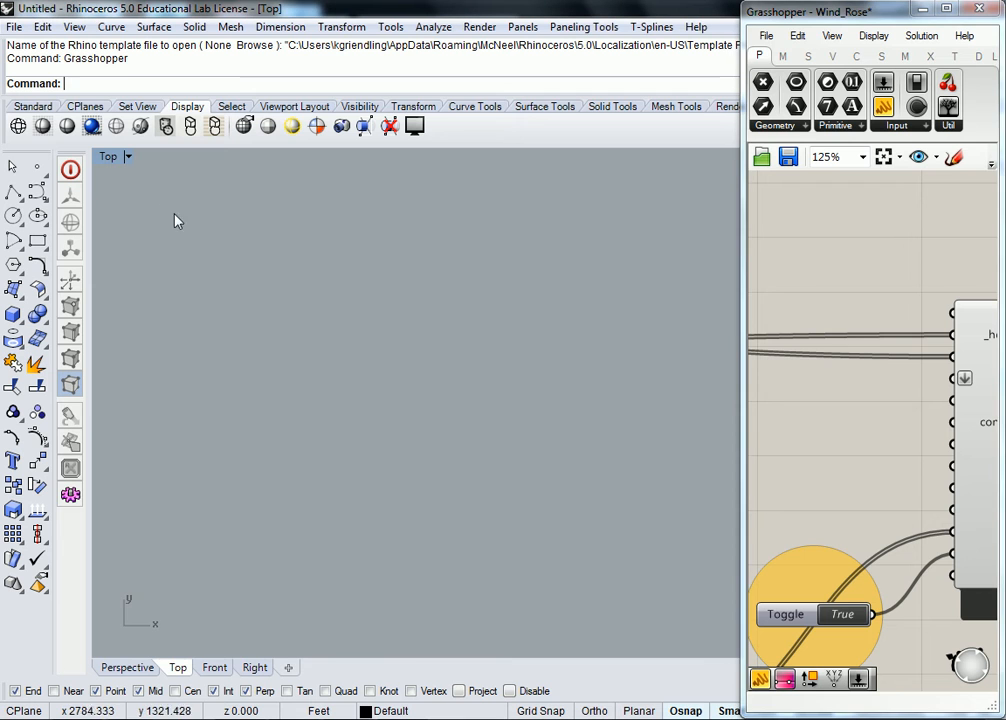
double_click(108, 157)
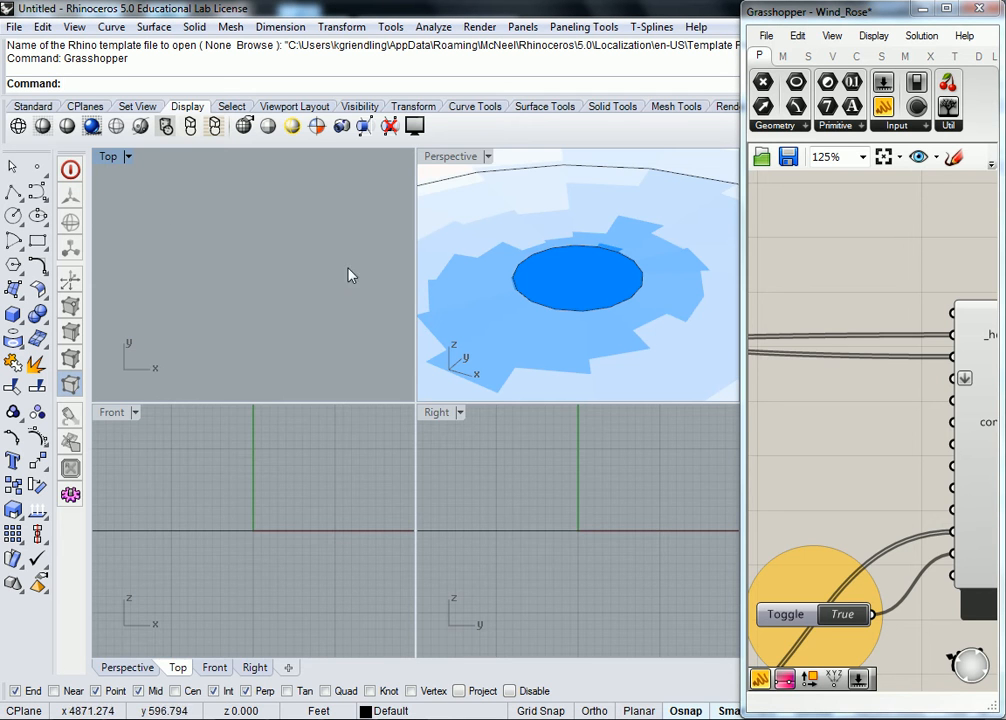
double_click(109, 157)
scroll(245, 335, "up", 15)
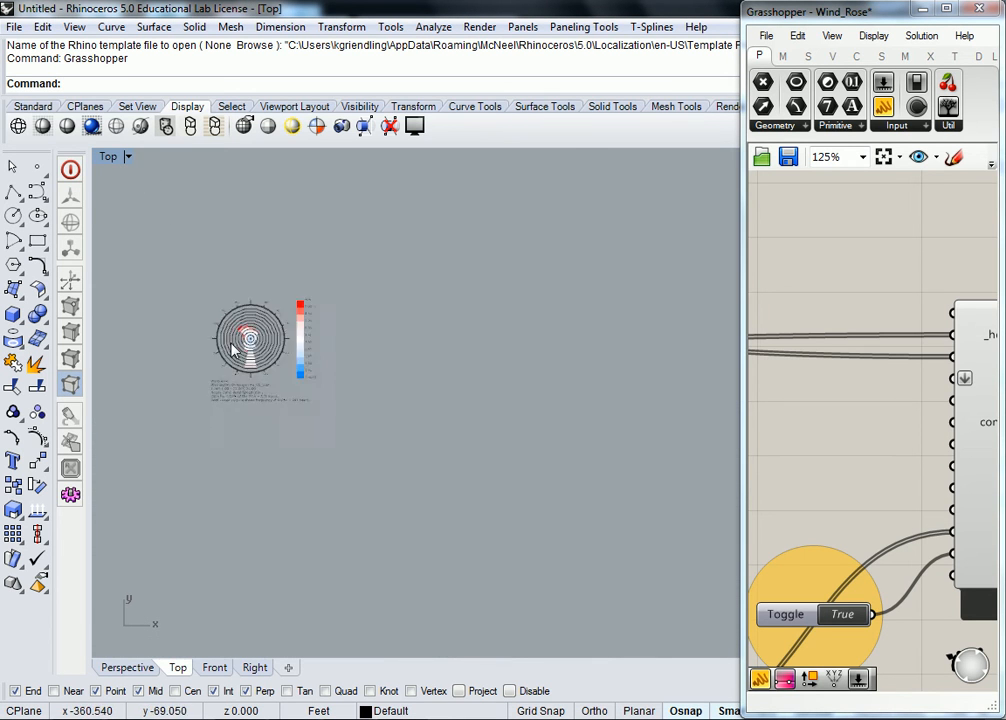
right_click_drag(398, 487, 302, 461)
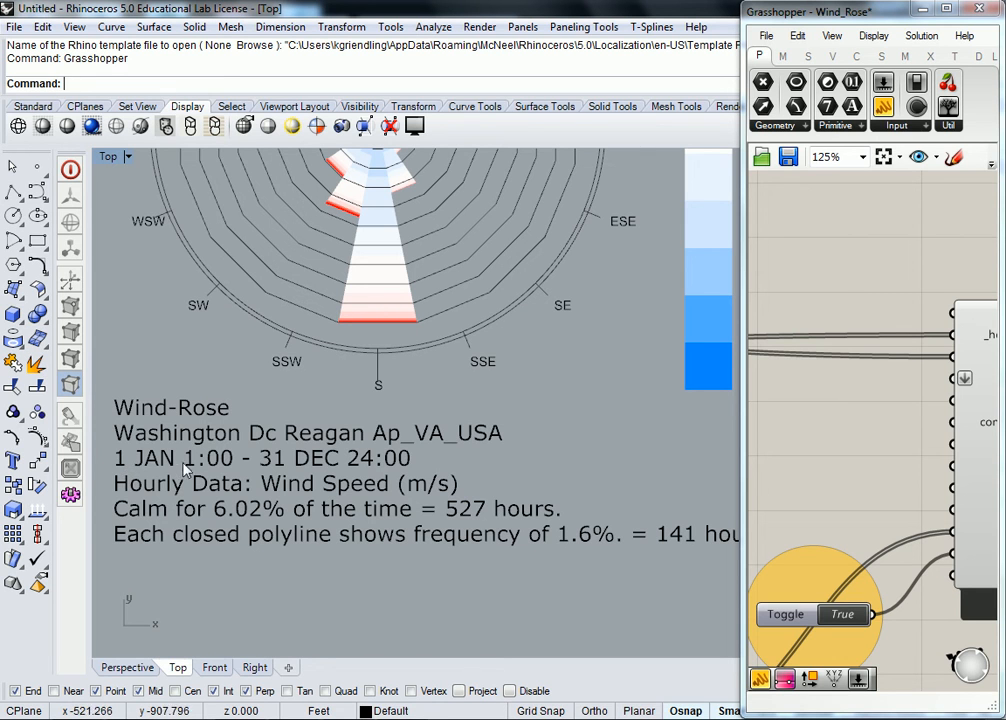
Step: Enlarge the Grasshopper window again and examine the legendPar and toggle connections into windRose
scroll(908, 425, "down", 3)
left_click_drag(747, 393, 266, 392)
right_click_drag(371, 411, 705, 369)
scroll(495, 423, "up", 2)
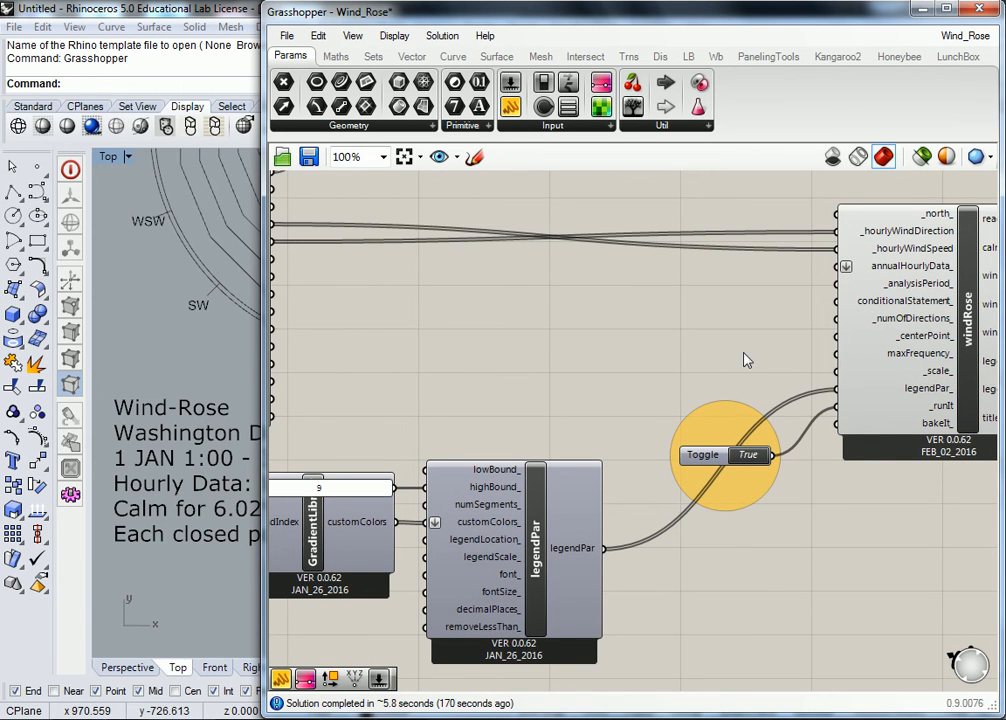
right_click_drag(743, 347, 672, 356)
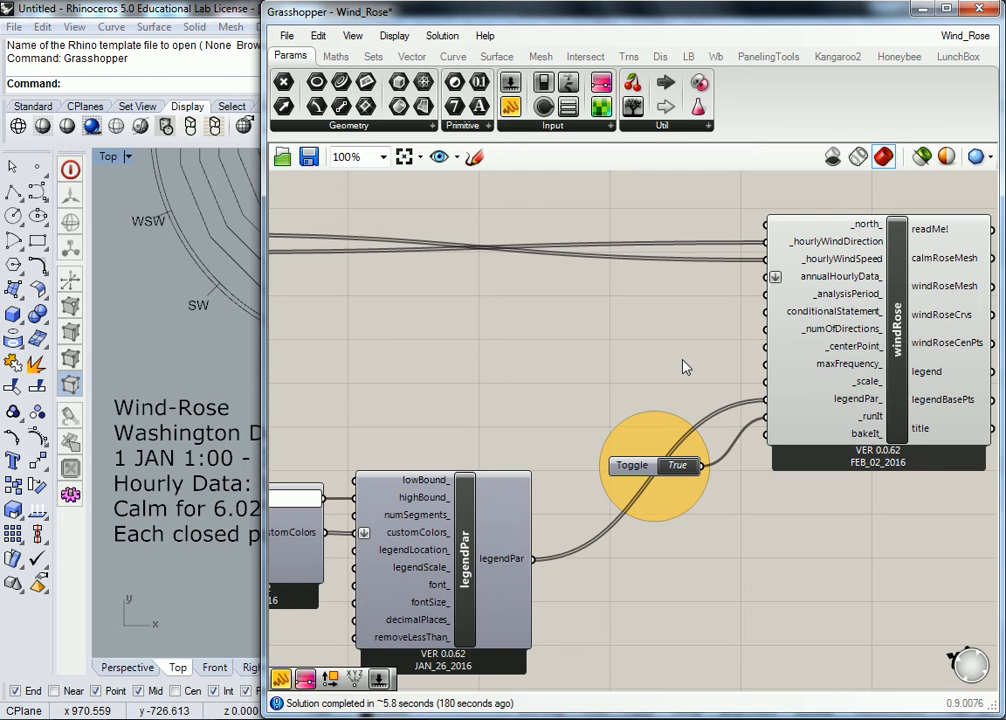
Step: Return to Rhino and examine the whole wind rose, including its directional petals and wind-speed color legend
left_click_drag(265, 341, 683, 341)
right_click_drag(438, 288, 391, 510)
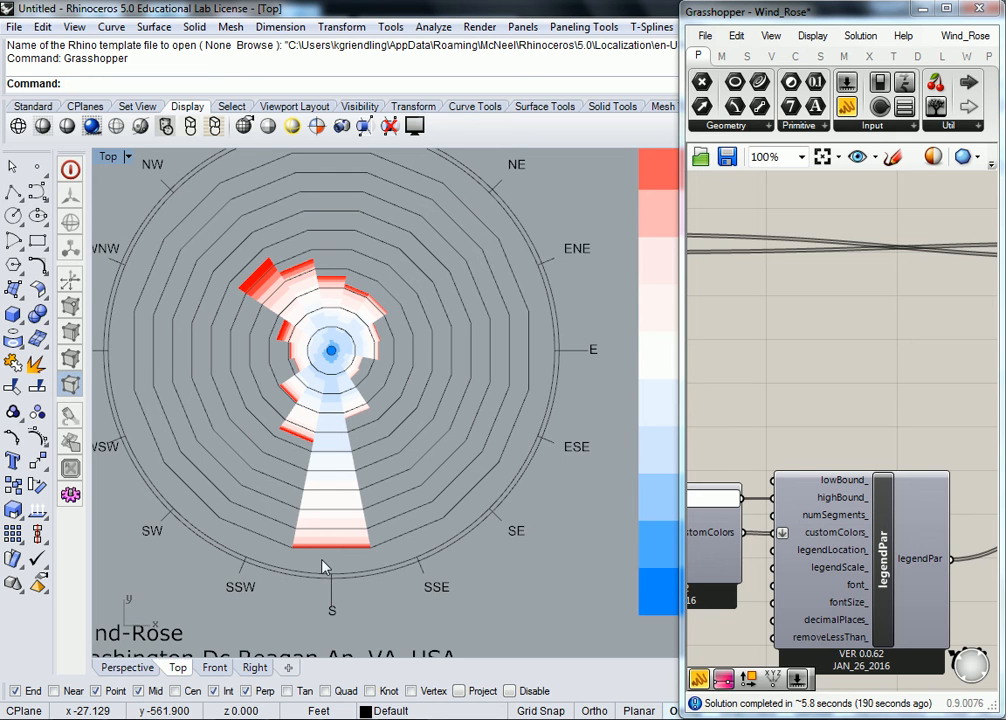
scroll(334, 492, "down", 5)
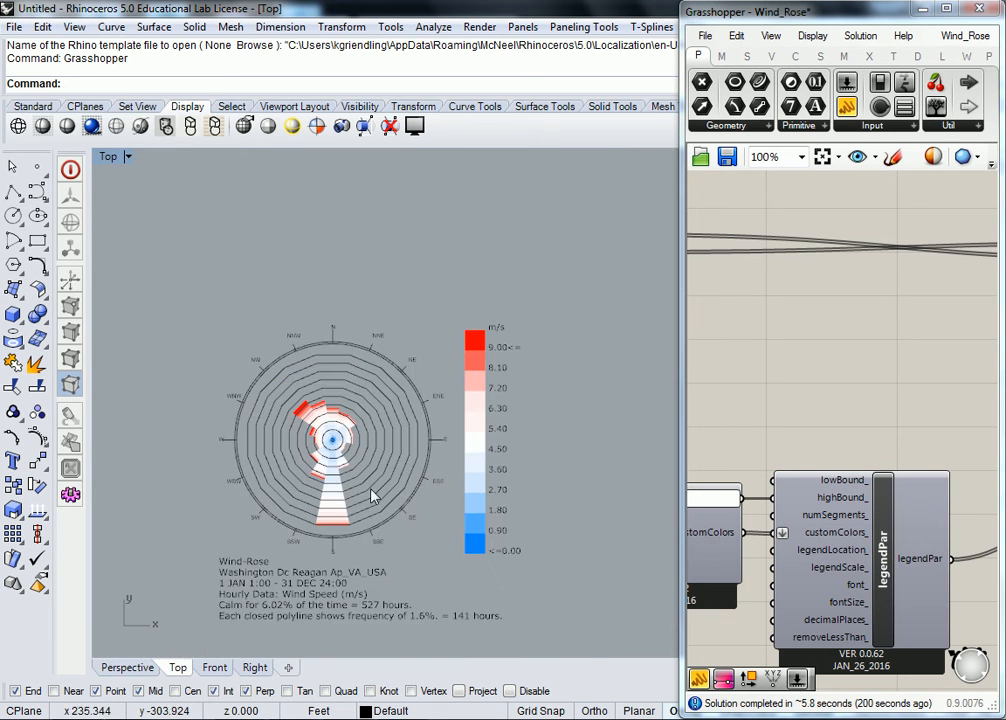
scroll(428, 470, "up", 2)
scroll(433, 456, "down", 2)
scroll(298, 333, "up", 2)
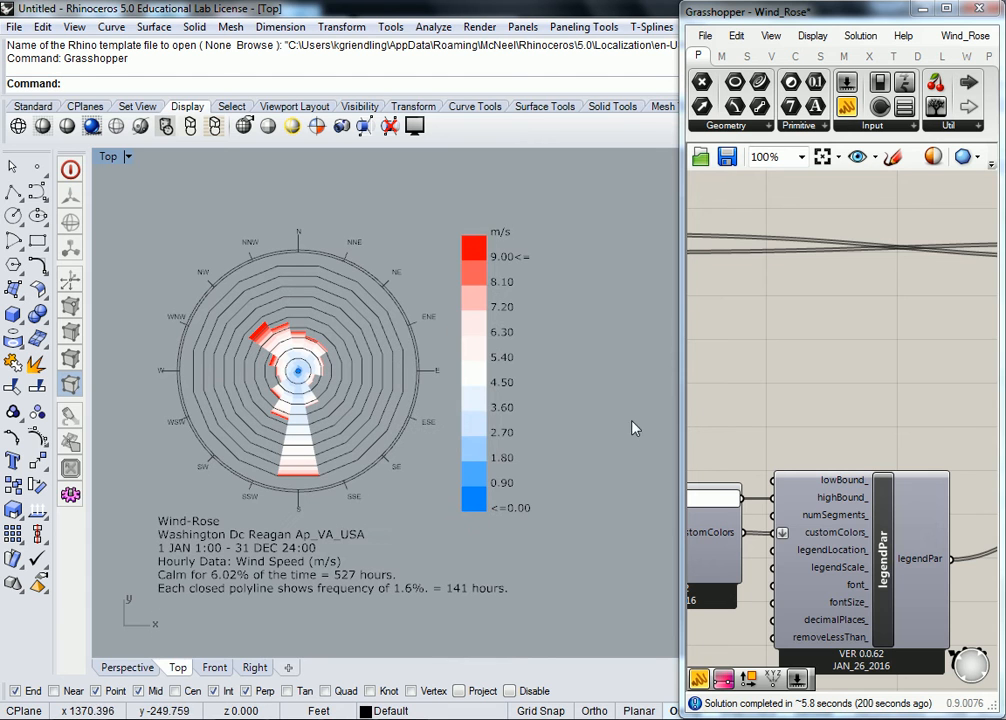
Step: Widen the Grasshopper window beside the wind rose and examine the legendPar and GradientLibrary components
scroll(760, 360, "down", 3)
left_click_drag(688, 371, 427, 360)
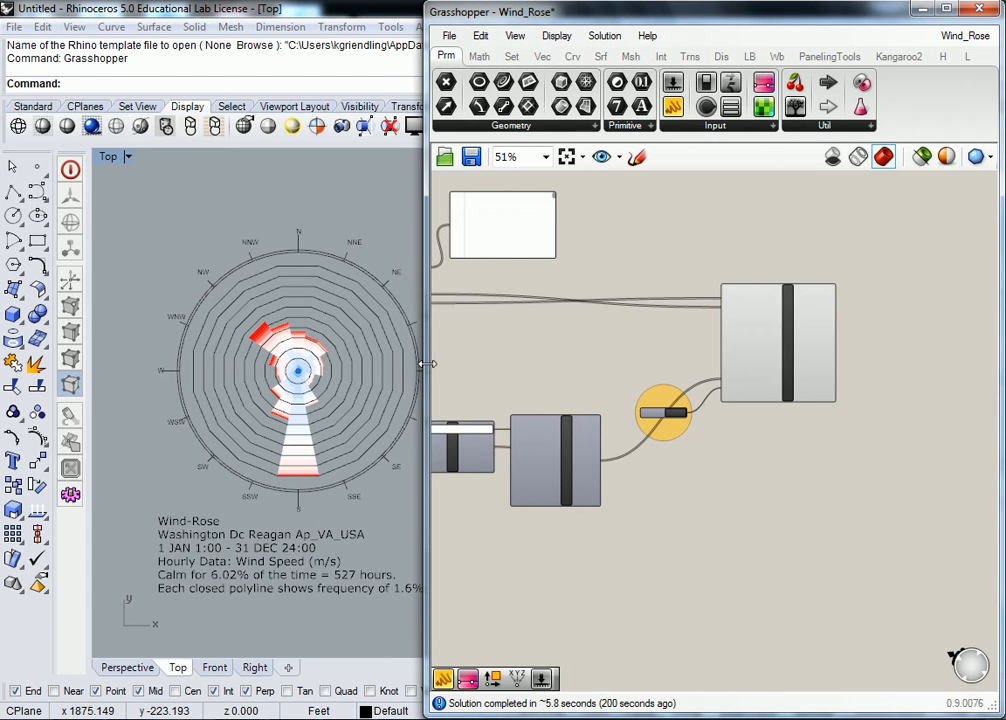
scroll(737, 389, "up", 3)
right_click_drag(740, 409, 800, 327)
right_click_drag(955, 332, 746, 368)
right_click_drag(683, 408, 908, 355)
scroll(776, 401, "up", 2)
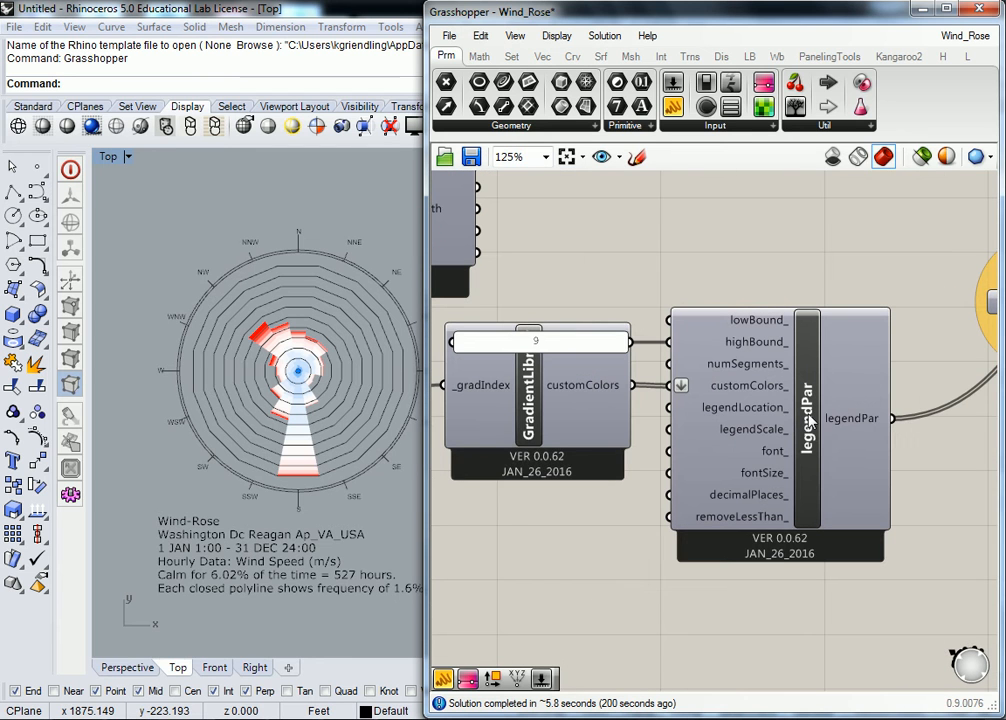
scroll(760, 419, "down", 1)
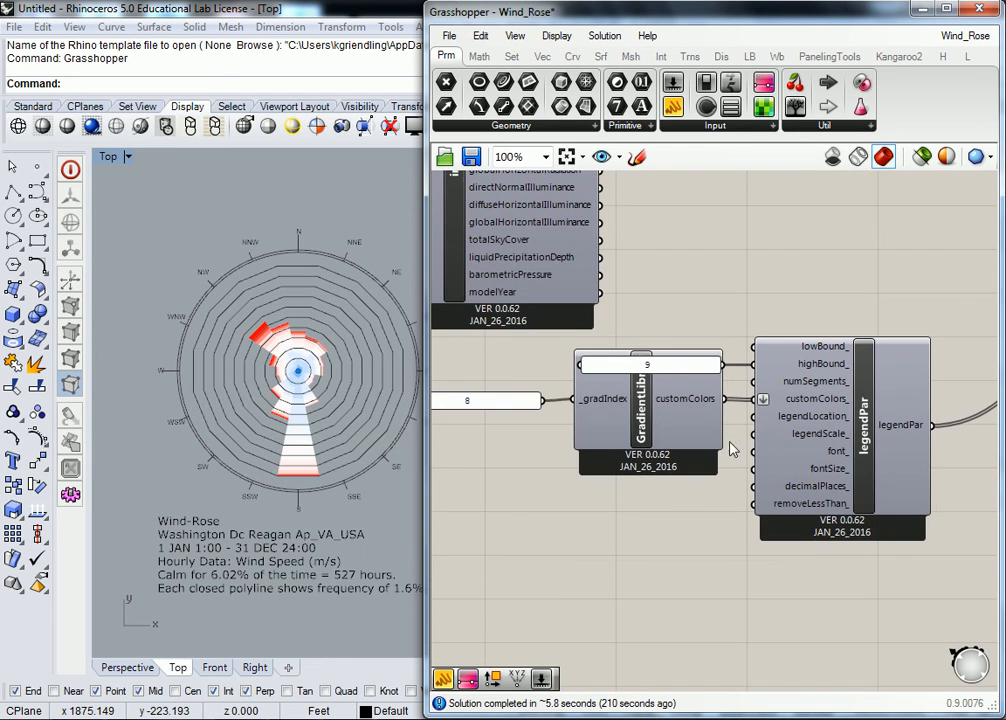
scroll(561, 388, "down", 1)
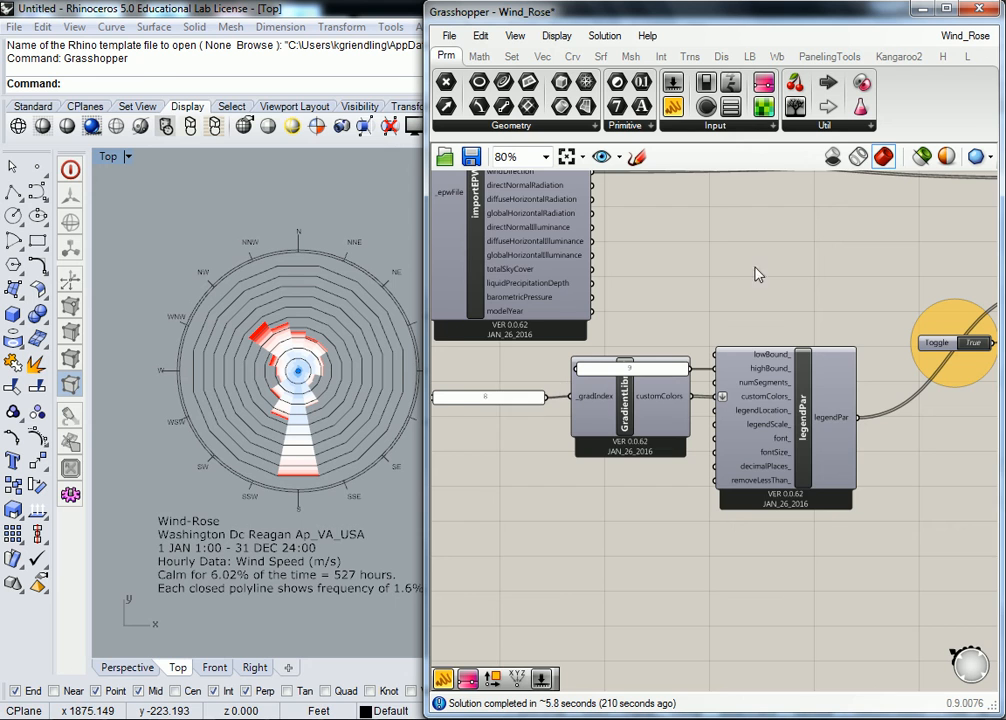
Step: Move the GradientLibrary component down so it sits clear below the panel feeding legendPar's highBound input
right_click_drag(727, 330, 714, 334)
left_click_drag(640, 420, 643, 450)
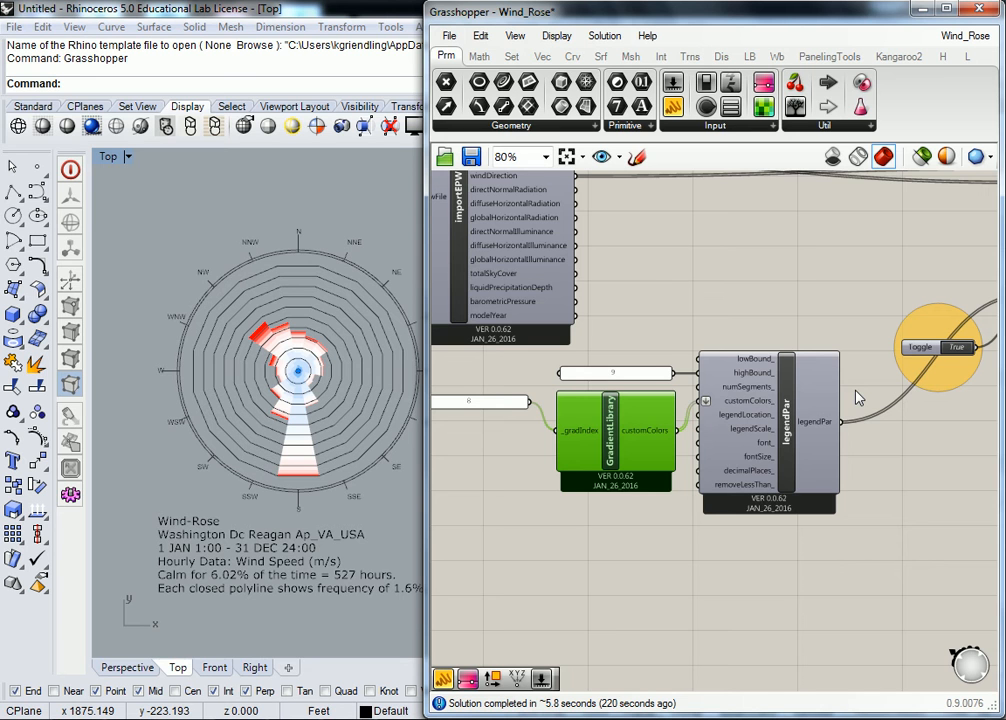
left_click(826, 295)
Step: Review the definition from legendPar and windRose back to importEPW, Open EPW + STAT and the Path parameter
right_click_drag(826, 295, 704, 345)
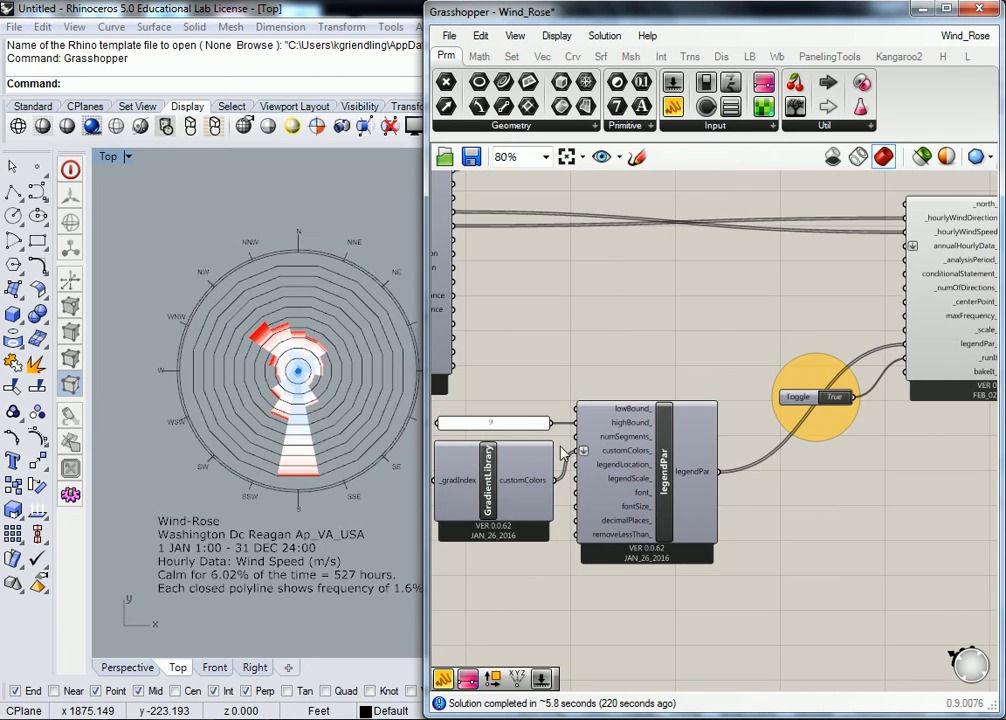
right_click_drag(694, 416, 573, 465)
right_click_drag(734, 419, 781, 359)
scroll(676, 336, "down", 3)
right_click_drag(676, 336, 740, 400)
scroll(734, 399, "up", 2)
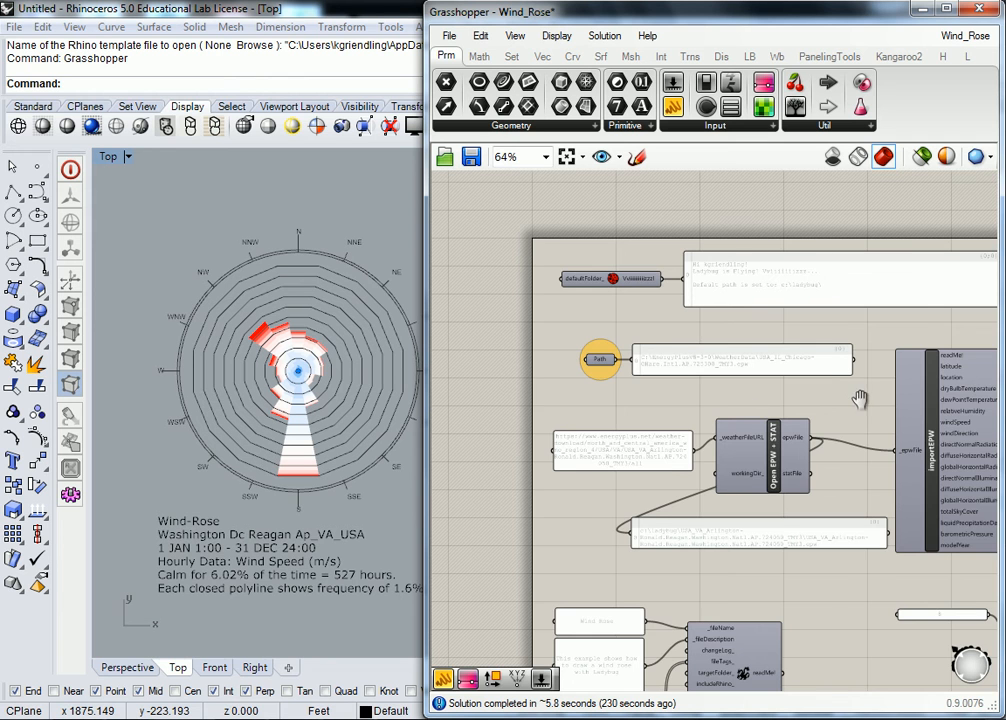
right_click_drag(880, 412, 636, 424)
right_click_drag(930, 470, 762, 461)
scroll(762, 461, "up", 2)
scroll(811, 457, "down", 2)
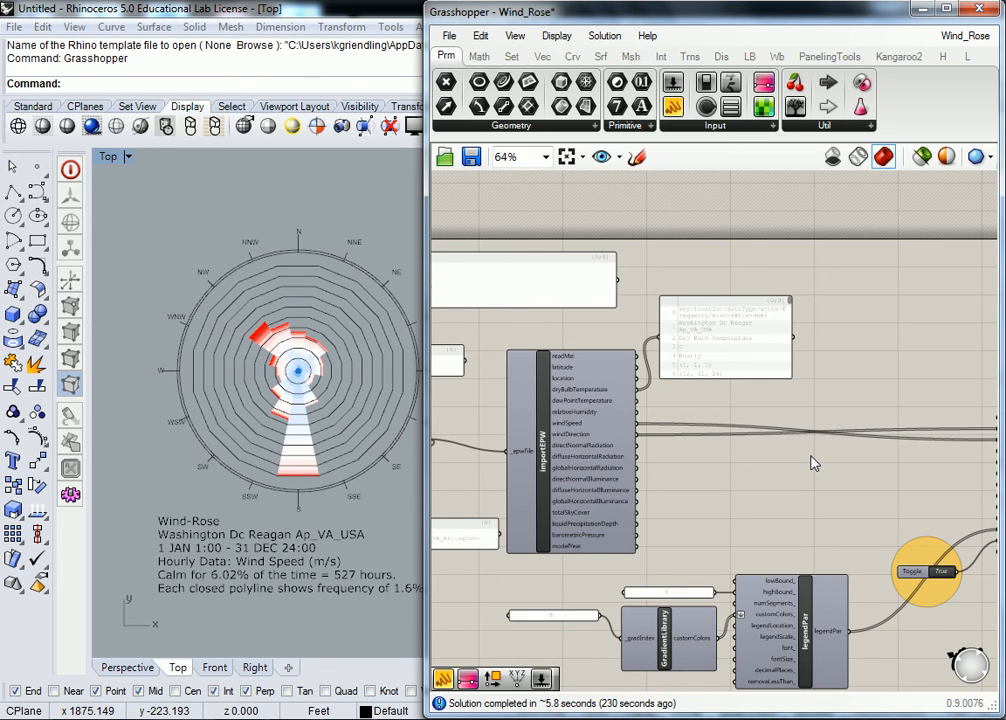
right_click_drag(538, 426, 695, 406)
right_click_drag(483, 354, 669, 385)
Step: Delete the panel showing the Chicago EPW file path and move the Path parameter above Open EPW + STAT
scroll(712, 395, "up", 2)
left_click(668, 384)
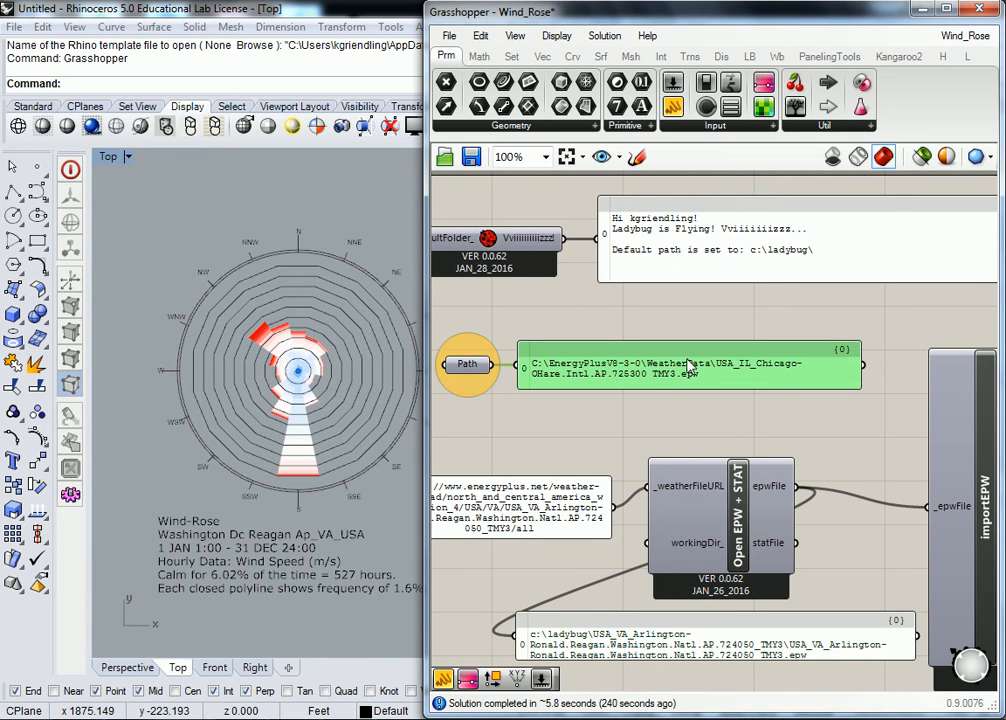
key("Delete")
right_click_drag(564, 364, 587, 360)
left_click_drag(490, 360, 687, 373)
right_click_drag(760, 377, 667, 385)
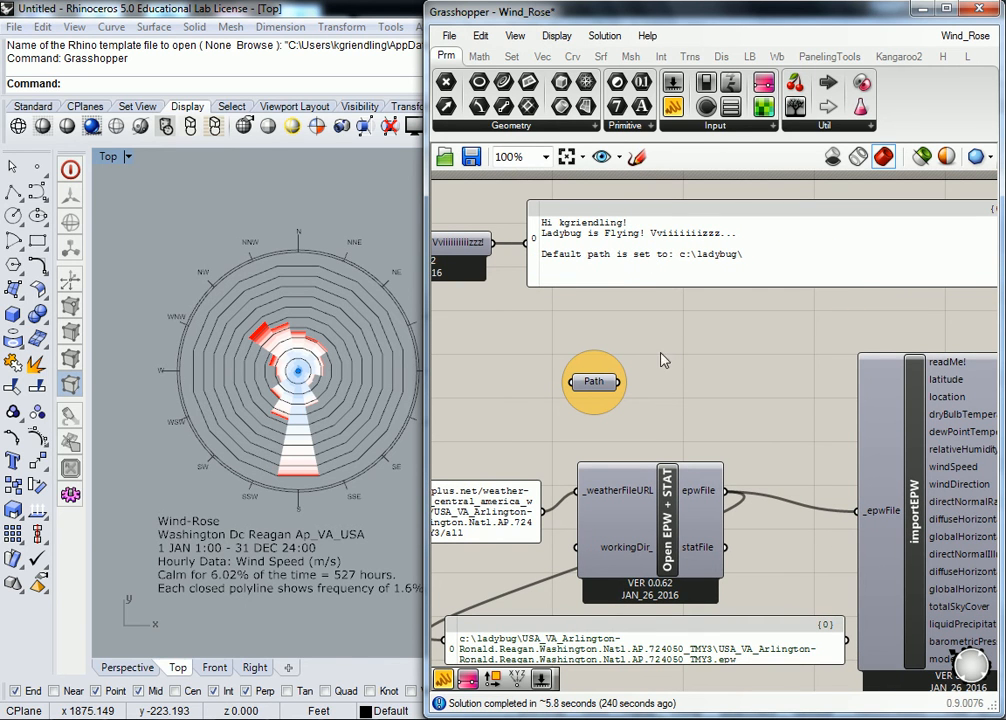
right_click_drag(620, 395, 647, 390)
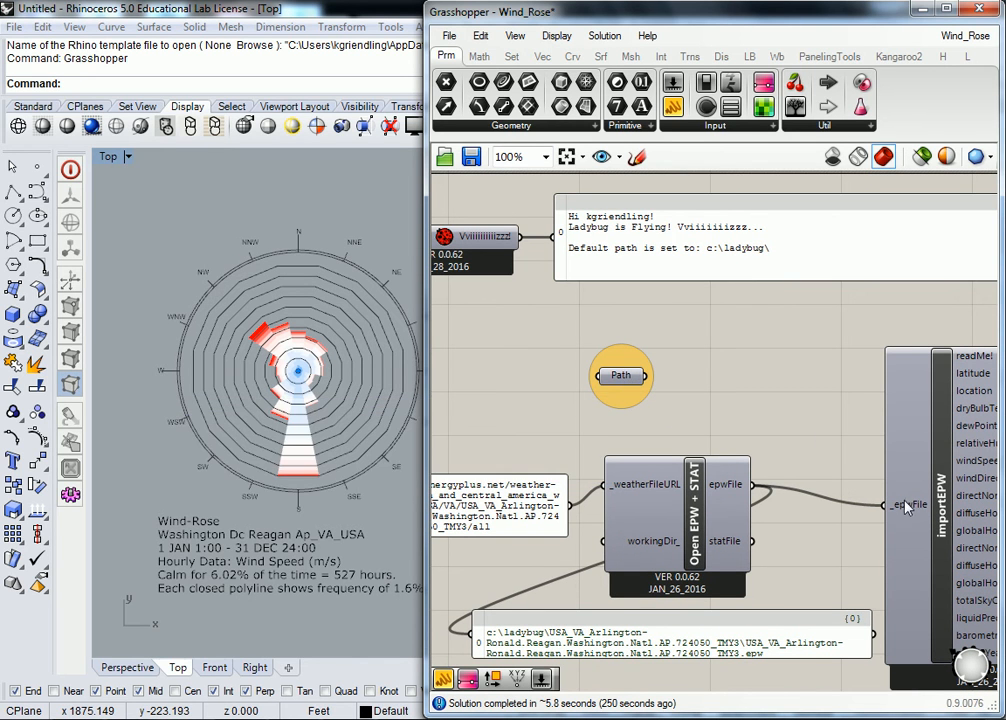
Step: Set the Path parameter to USA_CA_Chino.AP.722899_TMY3.epw from the Weather Data folder inside LB & HB
mouse_move(910, 510)
right_click(620, 378)
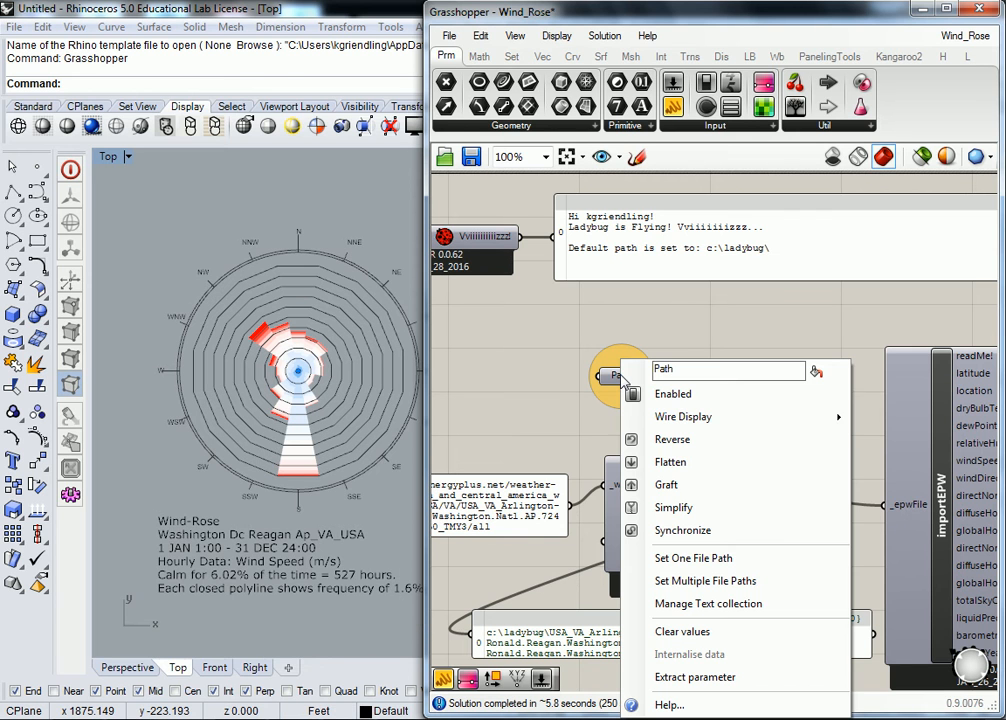
left_click(692, 566)
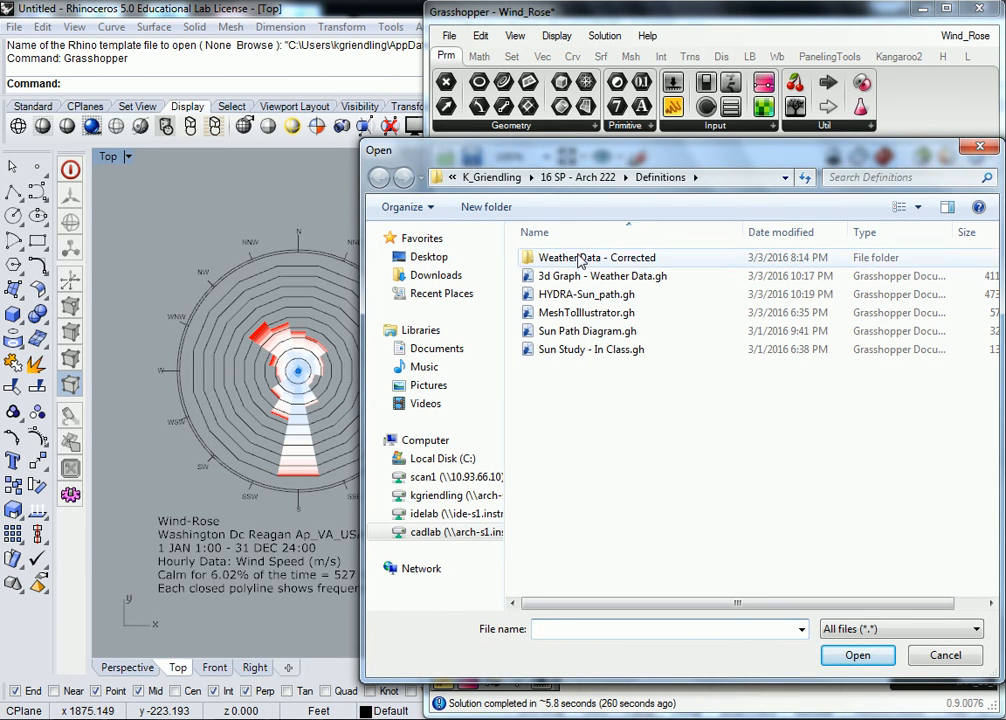
double_click(634, 259)
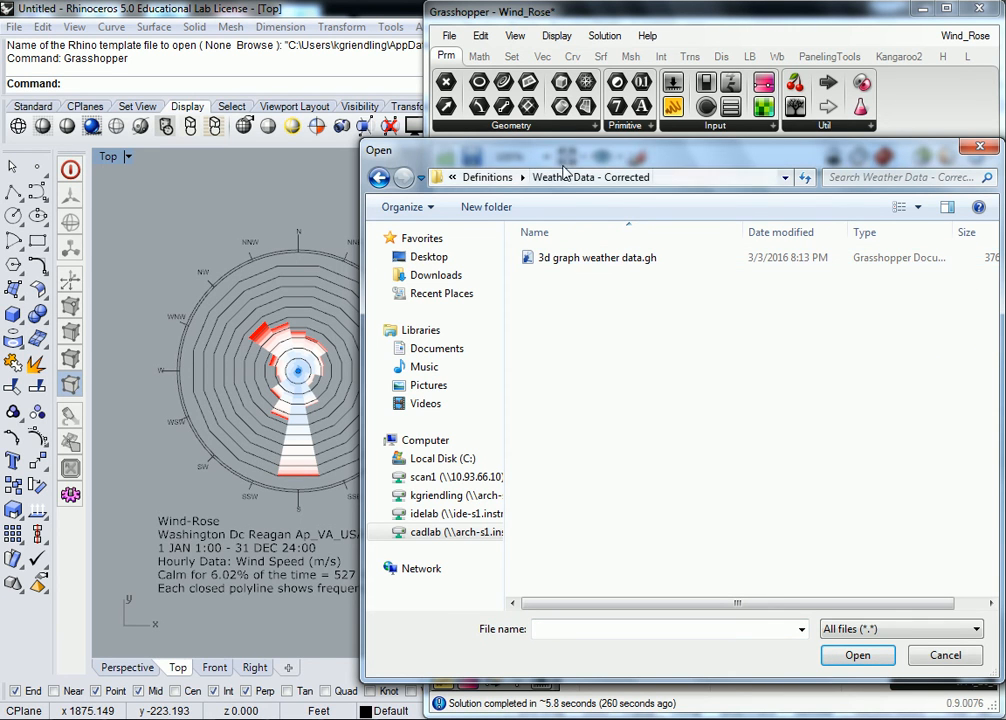
left_click(490, 177)
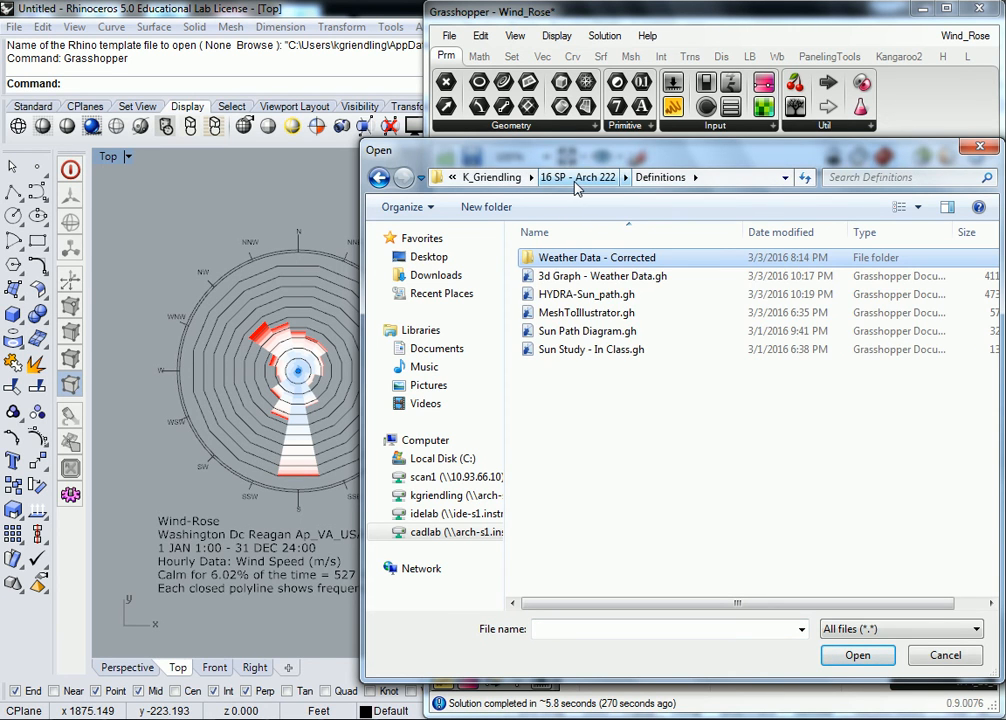
left_click(576, 180)
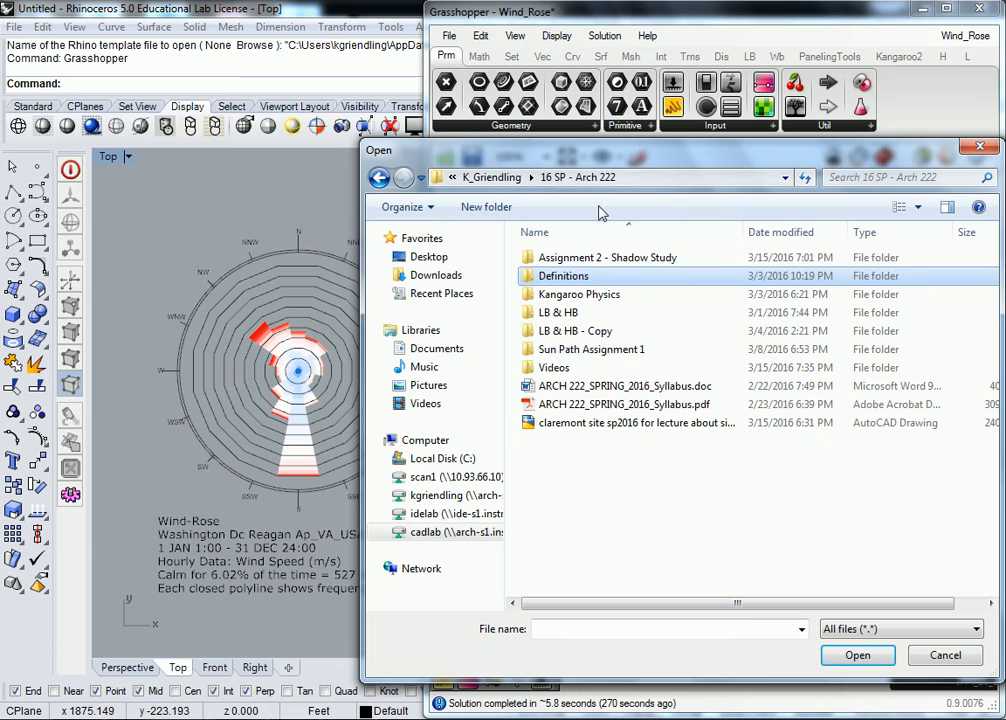
double_click(560, 313)
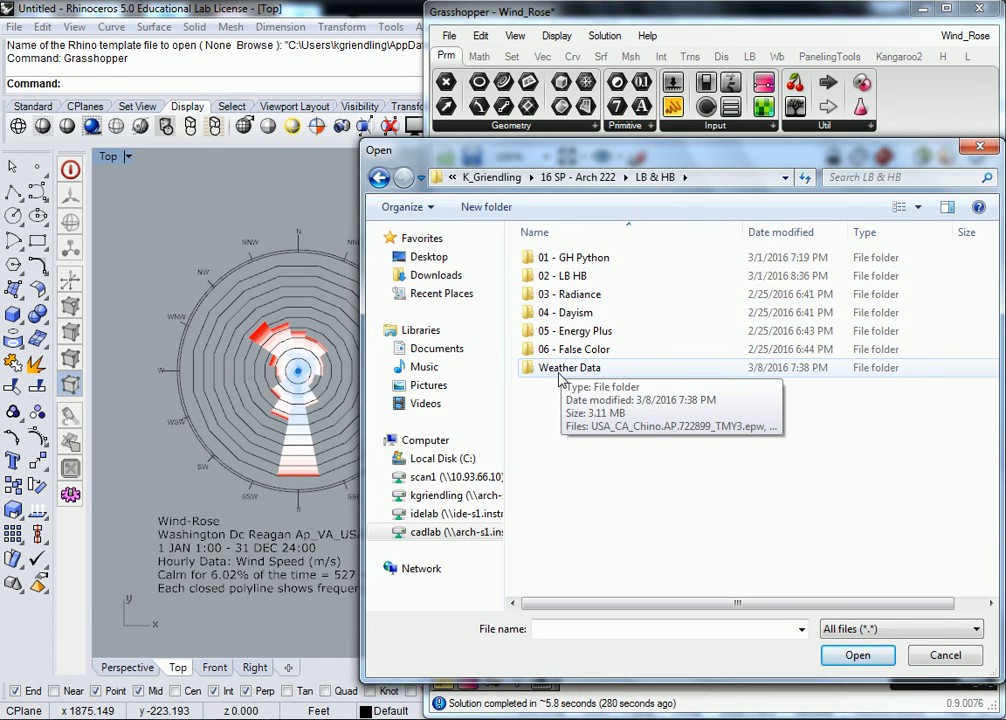
double_click(560, 376)
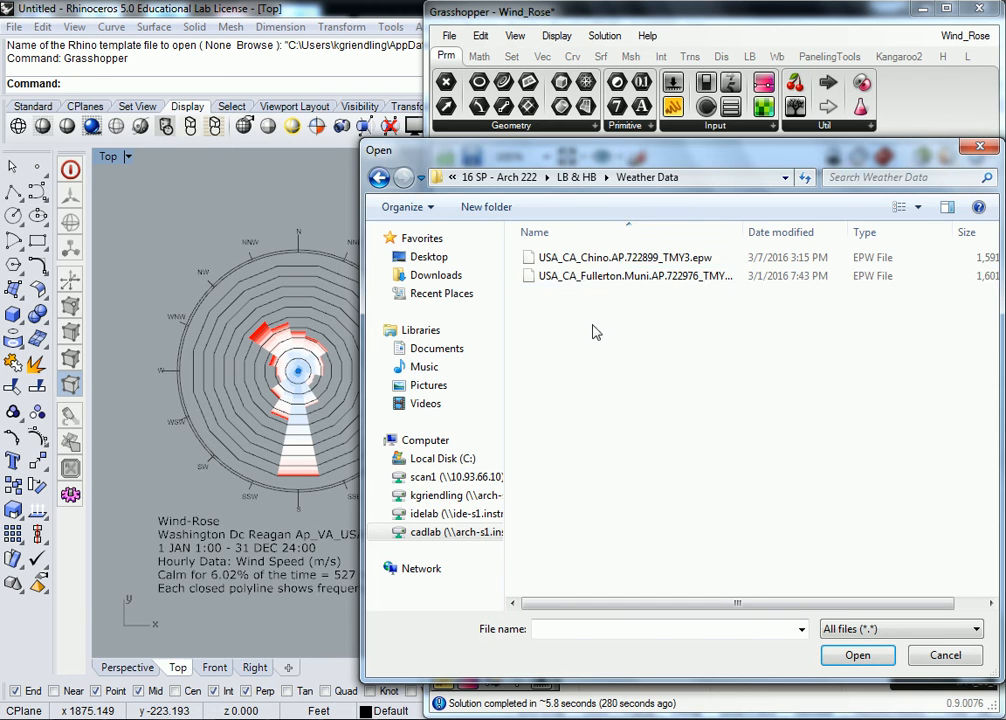
left_click(583, 262)
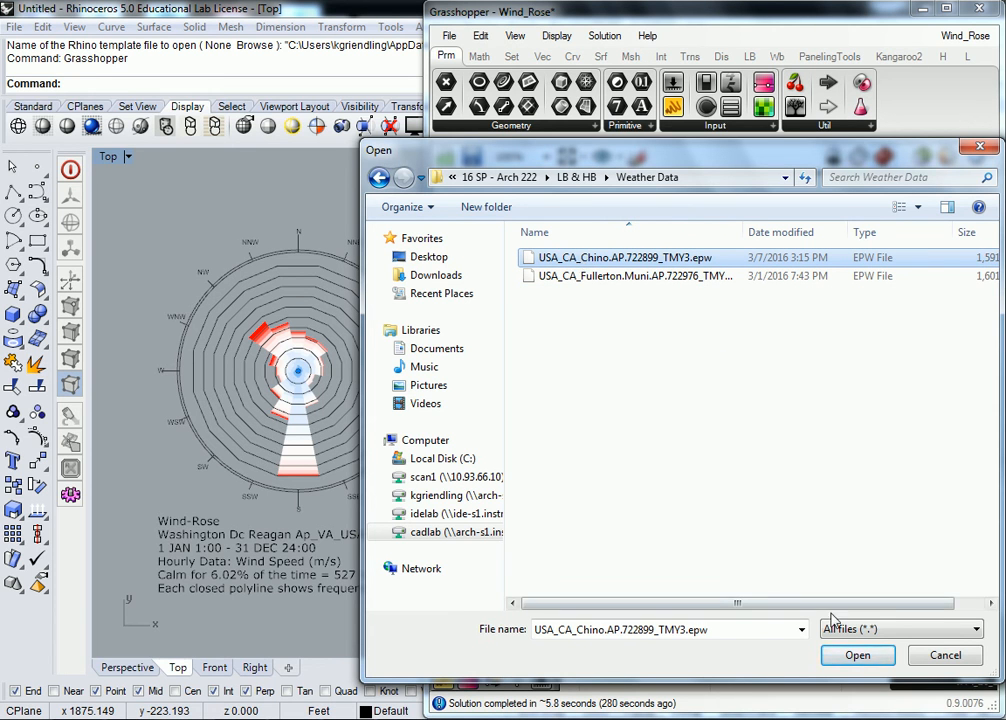
left_click(858, 656)
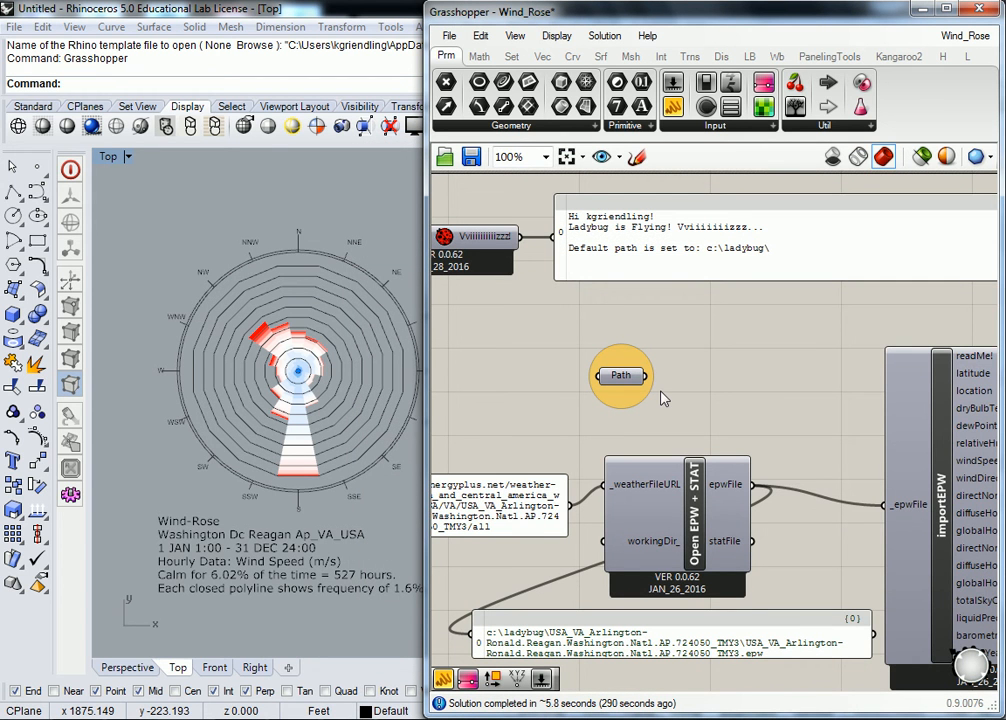
Step: Connect the Path parameter to importEPW's _epwFile input in place of the Open EPW + STAT output
right_click_drag(671, 406, 610, 406)
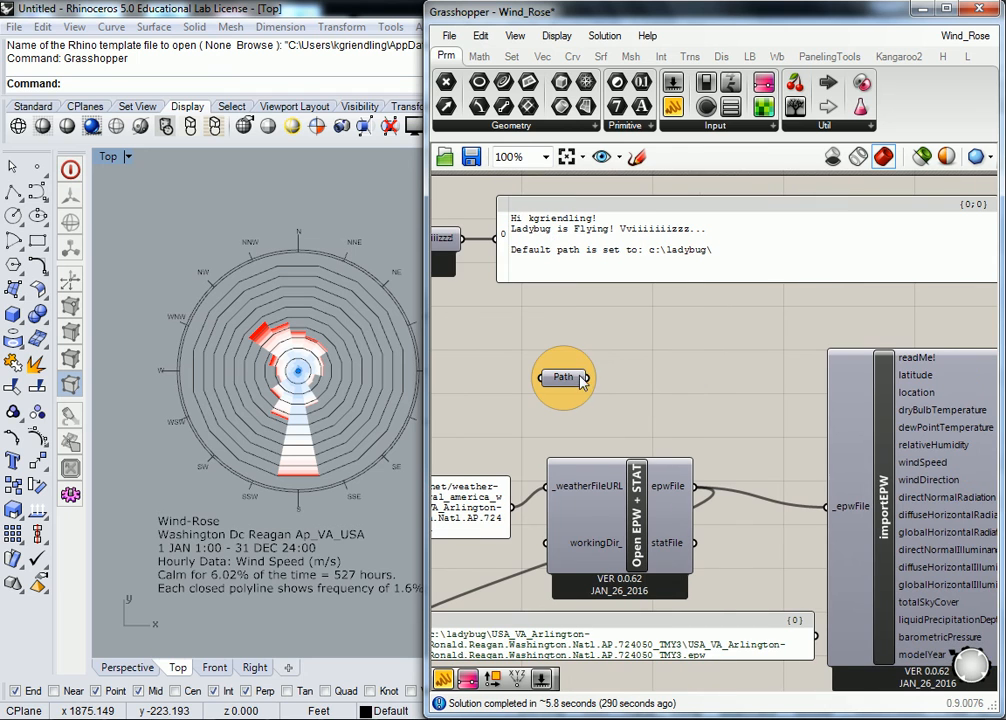
left_click_drag(578, 380, 824, 512)
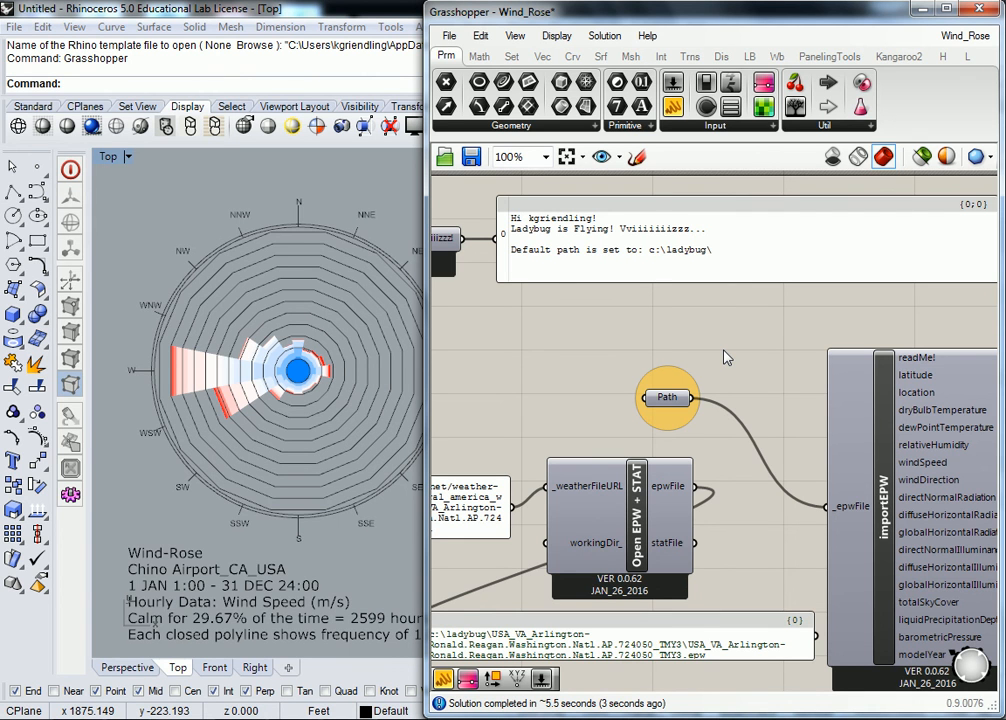
Step: Move Open EPW + STAT together with its URL and file path panels well away to the left of importEPW
scroll(622, 382, "down", 2)
left_click_drag(752, 398, 610, 545)
left_click_drag(793, 466, 510, 517)
left_click(690, 438)
scroll(695, 430, "down", 4)
scroll(672, 435, "up", 5)
right_click_drag(545, 485, 717, 499)
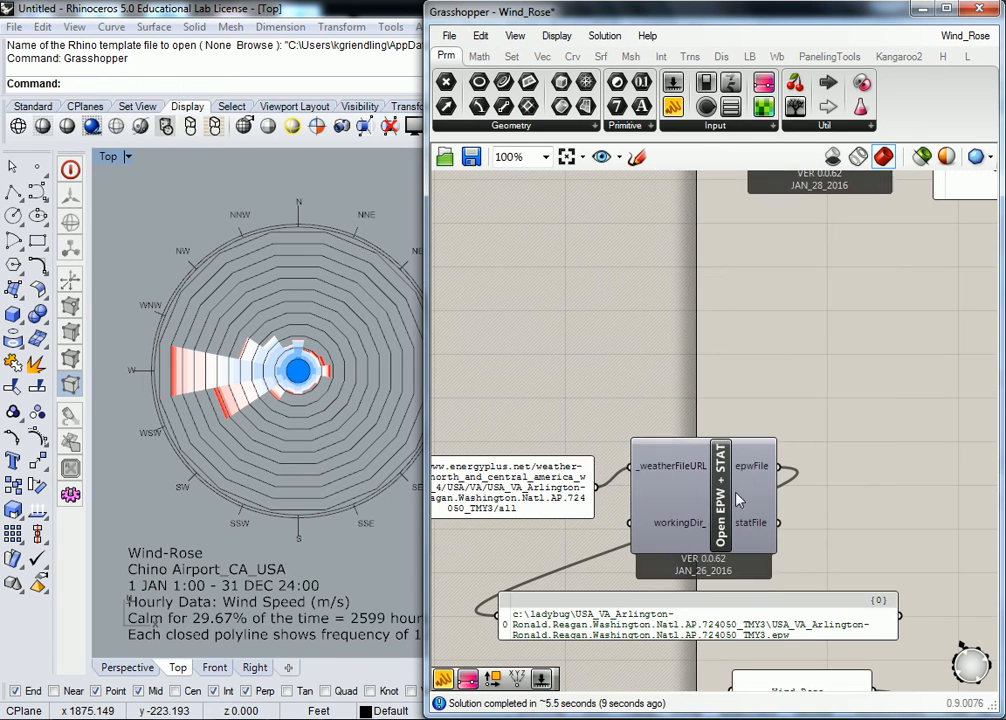
Step: Move the Path parameter down beside importEPW so it sits level with the _epwFile input
scroll(718, 500, "down", 2)
right_click_drag(898, 487, 506, 509)
scroll(600, 405, "up", 3)
left_click_drag(648, 330, 641, 504)
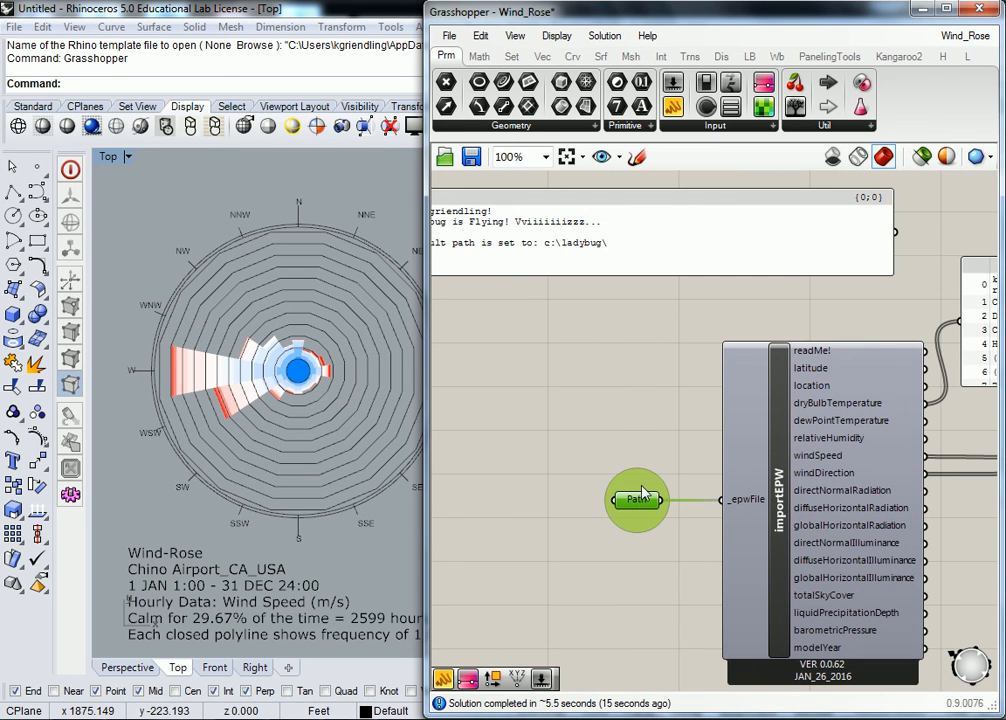
left_click(647, 424)
Step: Look up the File Path parameter among Grasshopper's primitive parameters
scroll(647, 440, "up", 1)
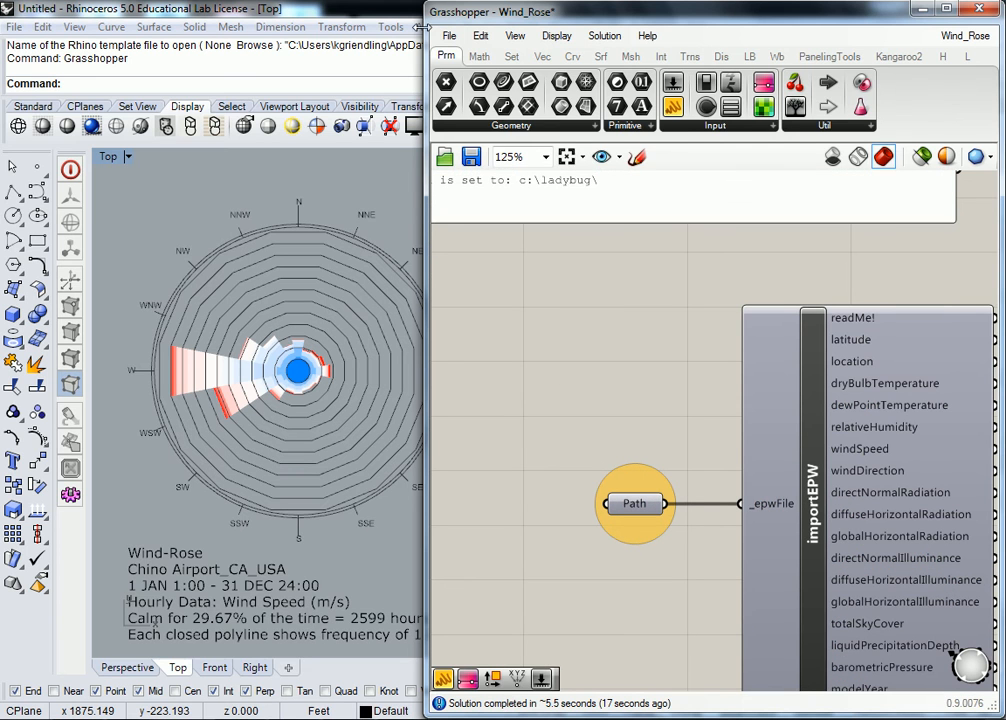
left_click(625, 126)
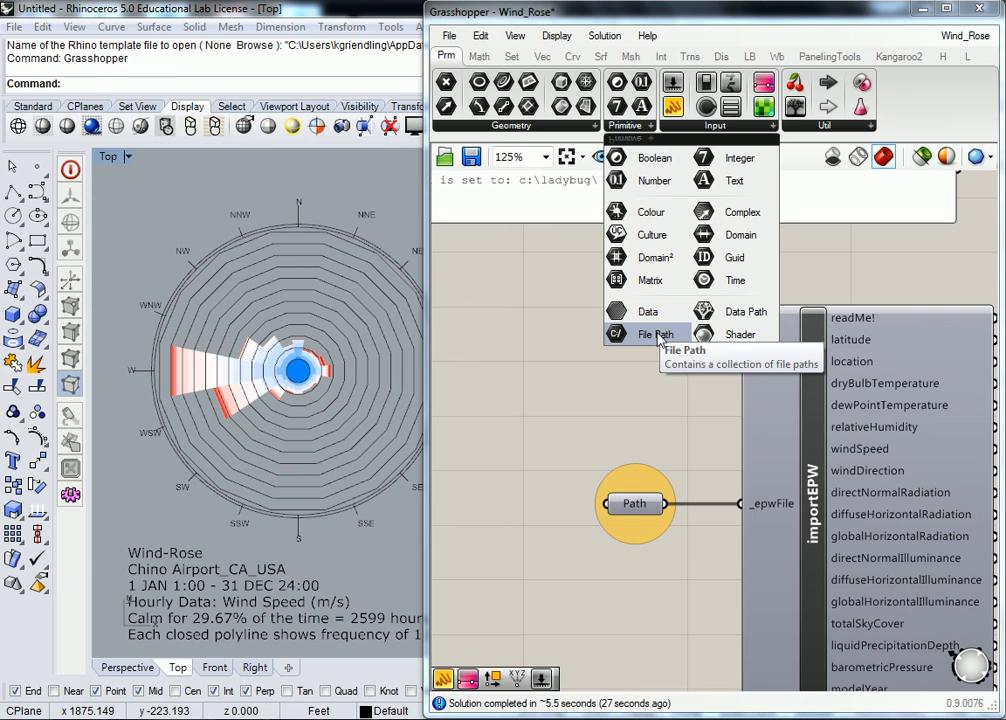
scroll(653, 381, "down", 4)
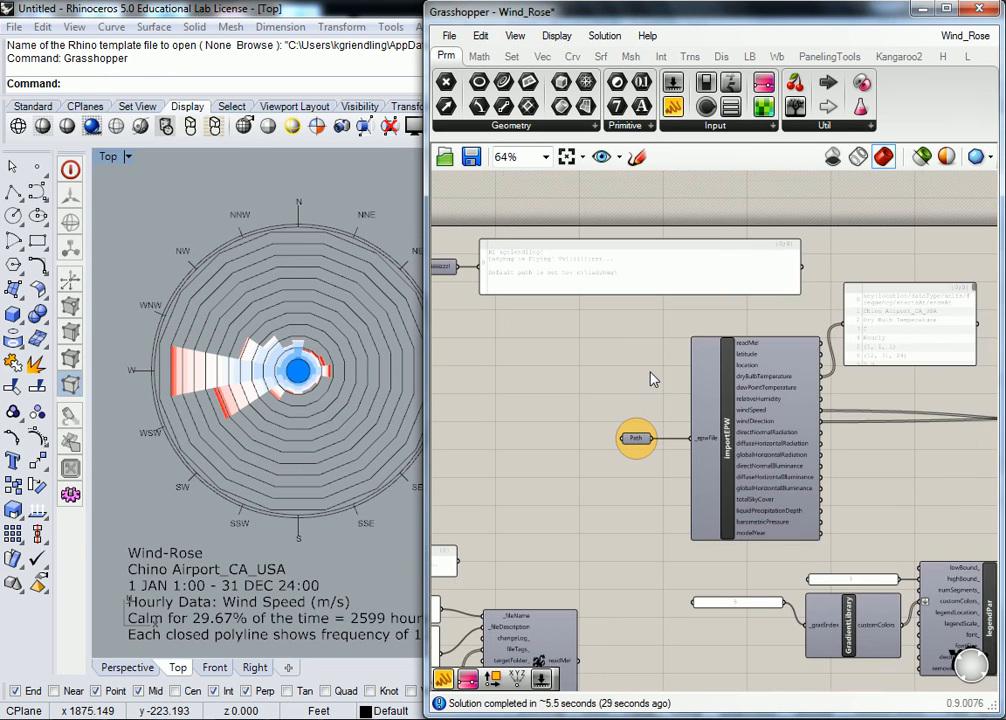
Step: Examine the Chino Airport wind rose in Rhino's Top view and the file path reaching importEPW's _epwFile input
right_click_drag(235, 374, 202, 270)
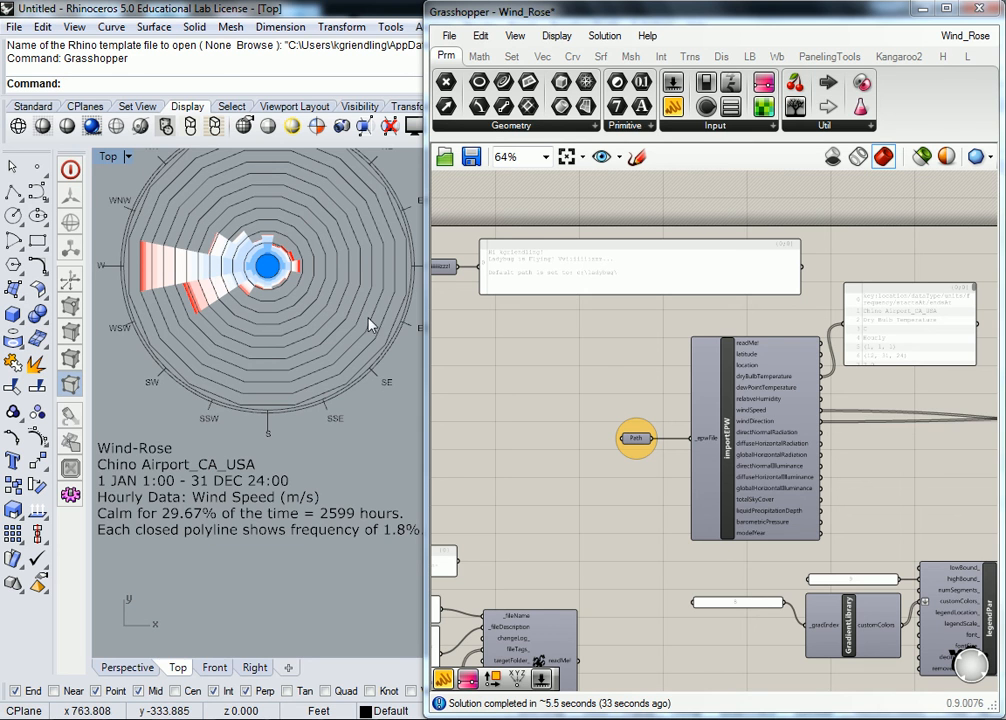
mouse_move(252, 252)
right_mouse_down()
mouse_move(263, 300)
mouse_move(265, 271)
right_mouse_up()
scroll(242, 259, "up", 2)
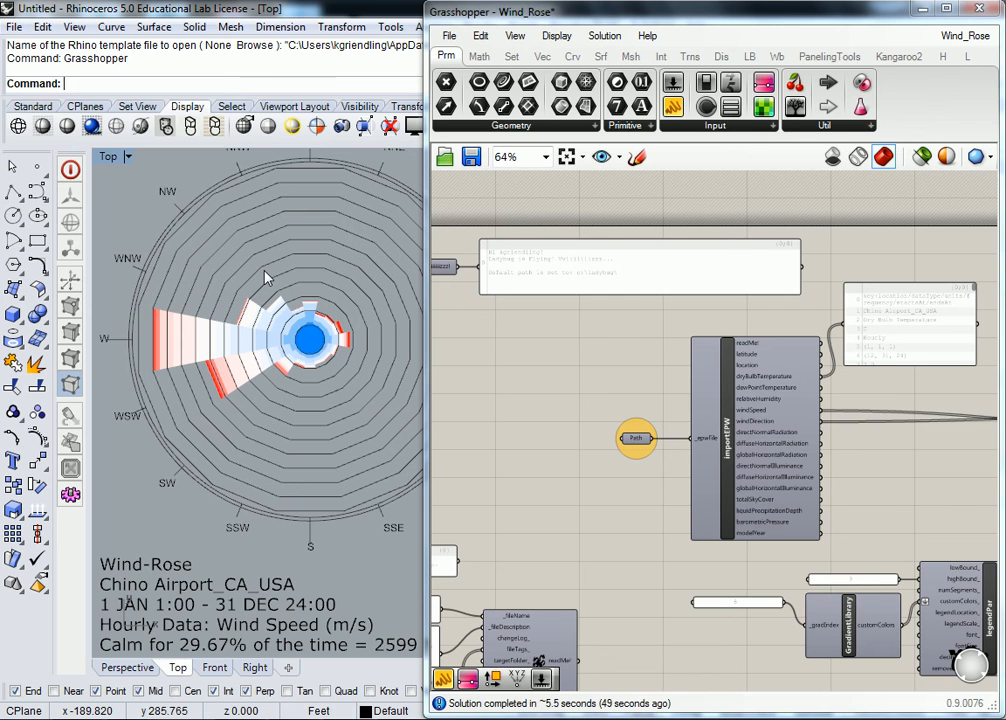
scroll(716, 449, "up", 5)
mouse_move(690, 425)
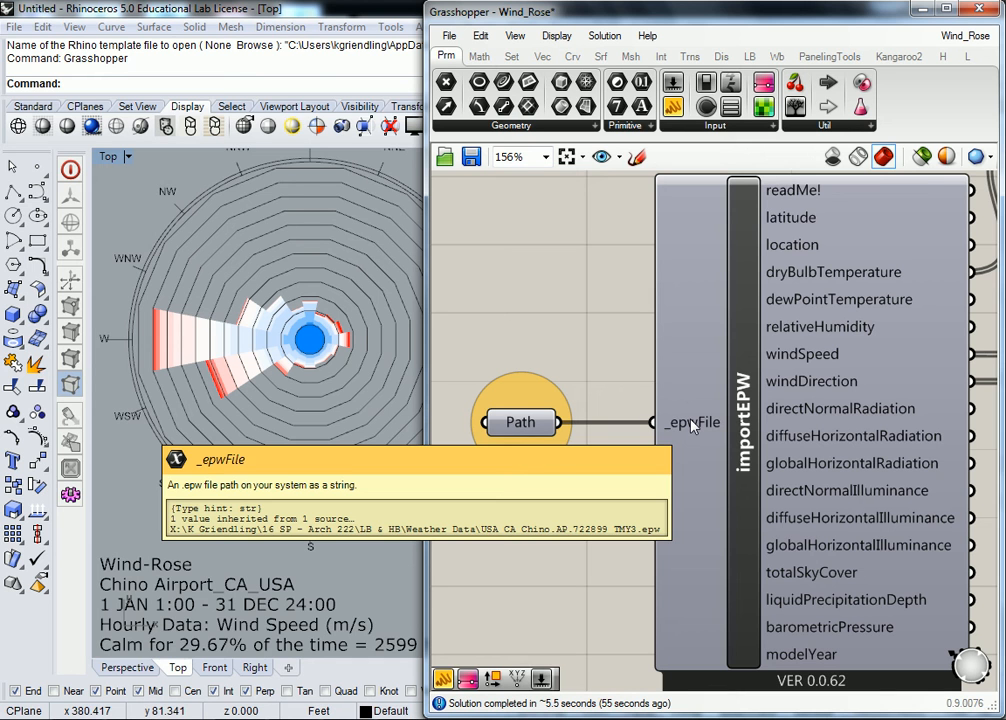
scroll(337, 368, "down", 8)
right_click_drag(337, 361, 268, 360)
scroll(178, 347, "up", 3)
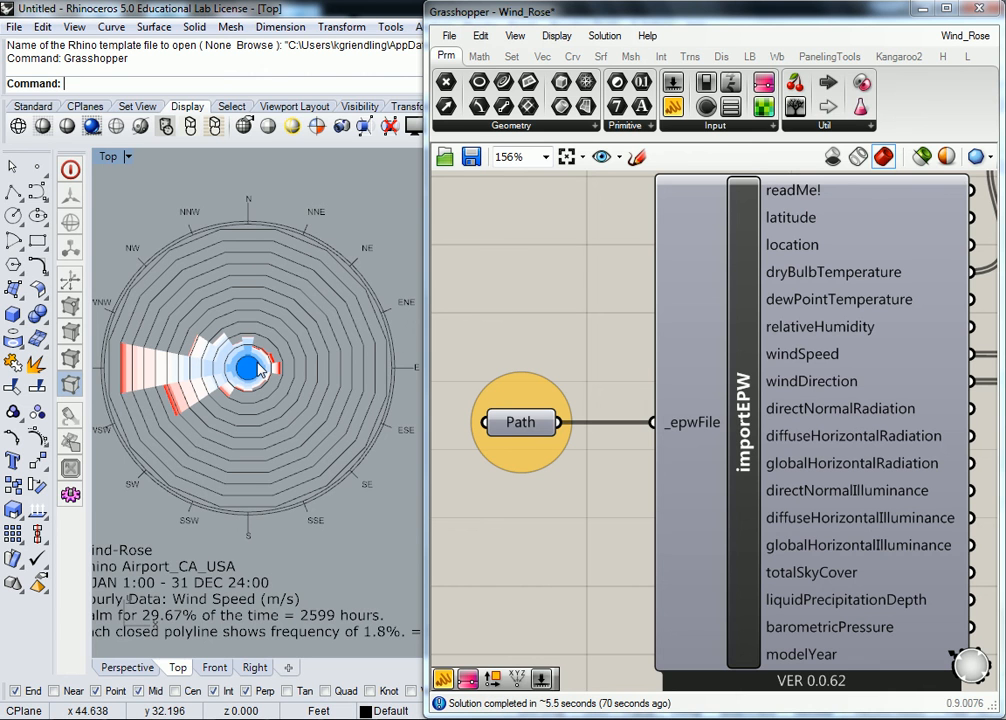
scroll(253, 417, "down", 2)
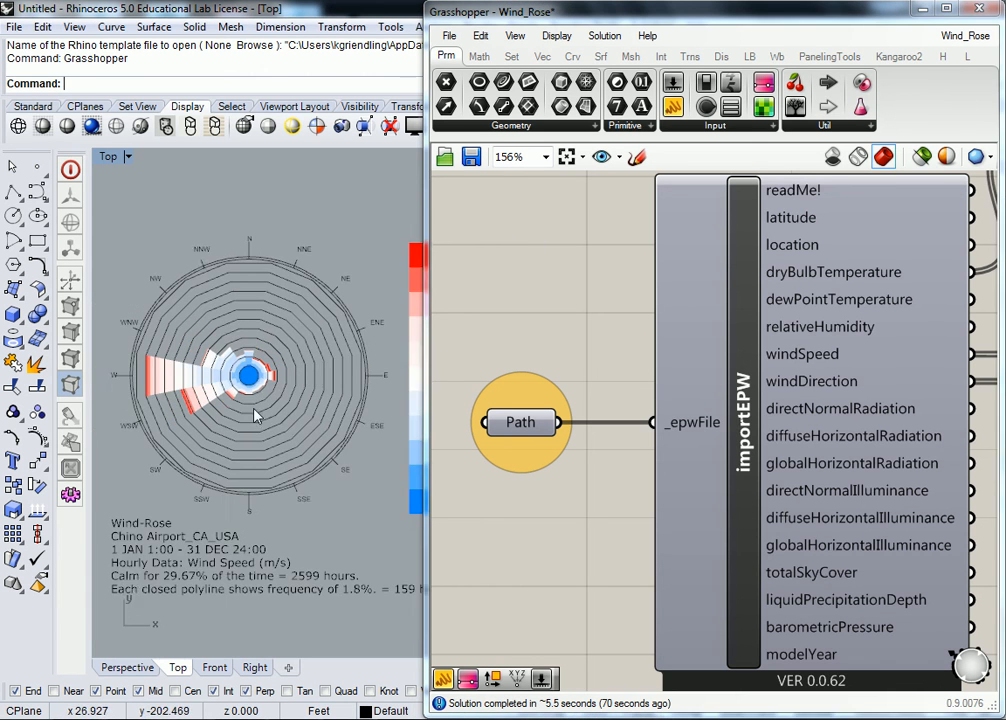
right_click_drag(271, 407, 260, 415)
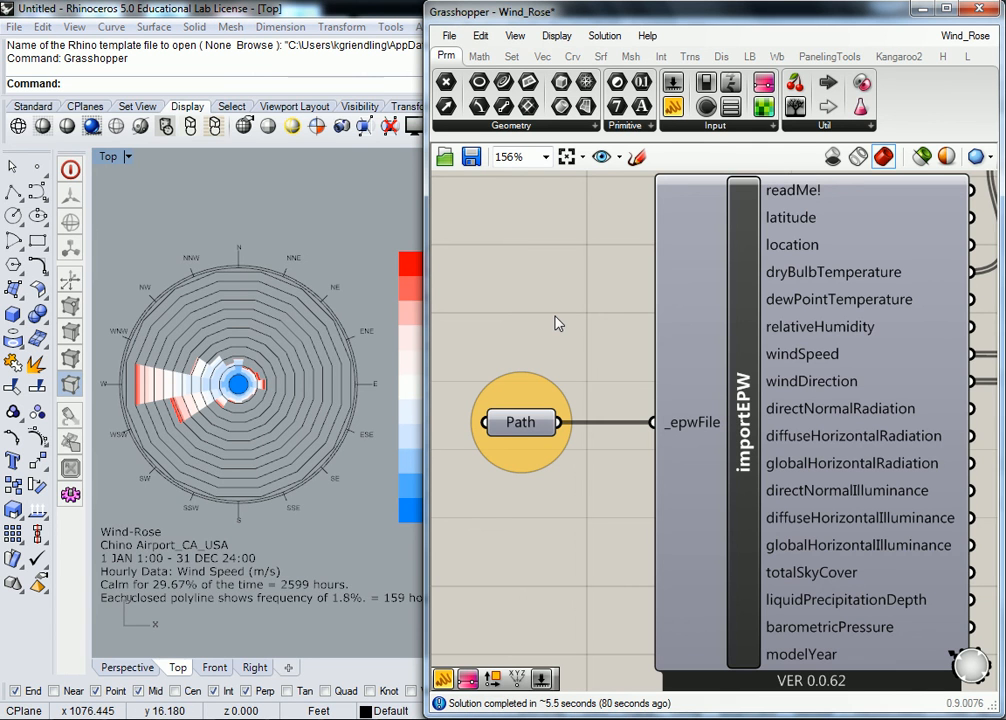
Step: Review Ladybug's weather file components and read the description of Open EPW + STAT's _weatherFileURL input
scroll(548, 324, "down", 1)
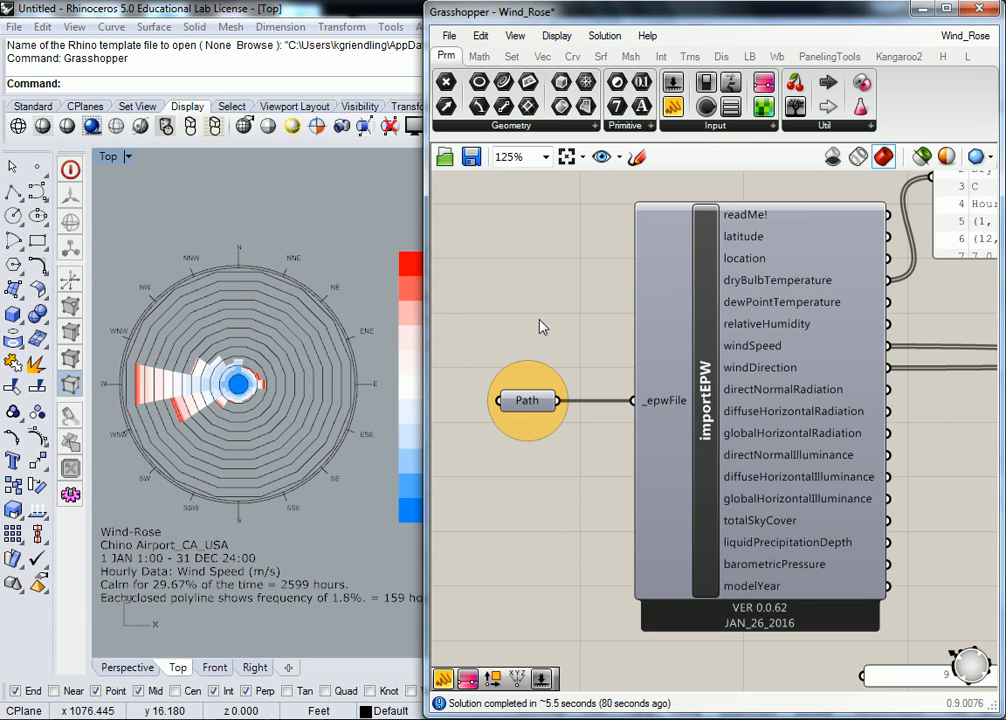
left_click(750, 58)
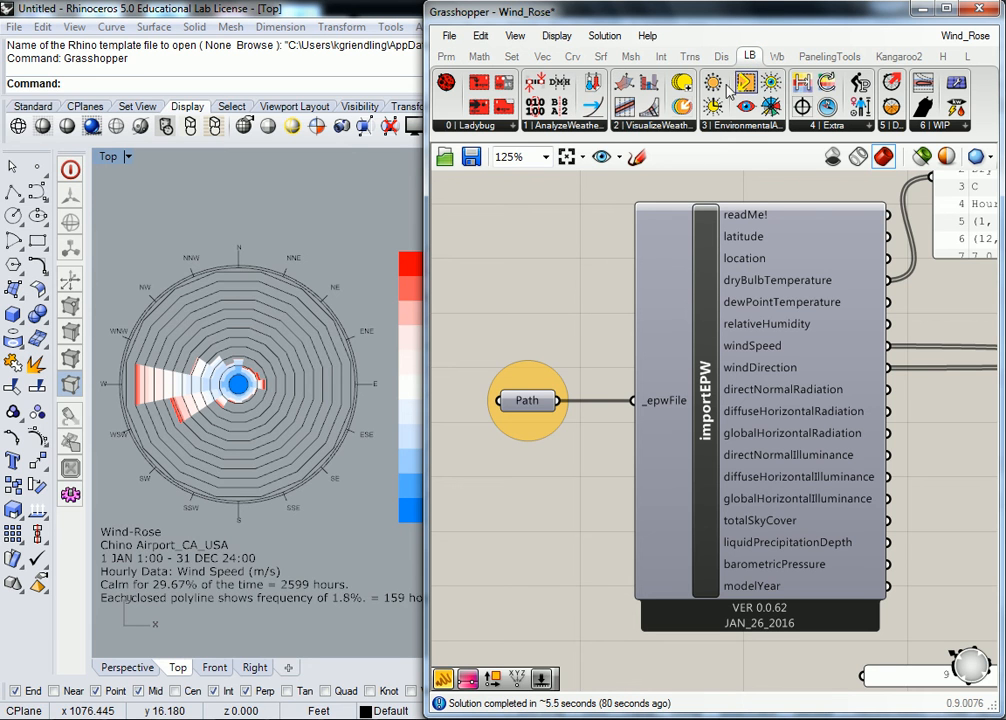
left_click(512, 126)
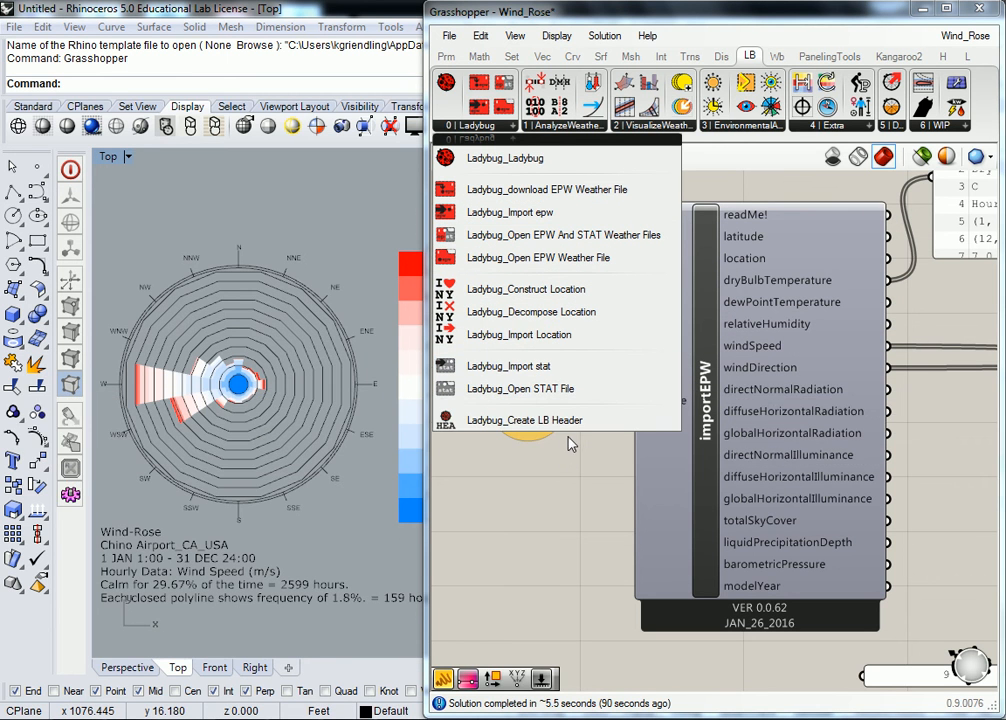
scroll(564, 514, "down", 4)
right_click_drag(512, 483, 742, 419)
scroll(556, 441, "up", 3)
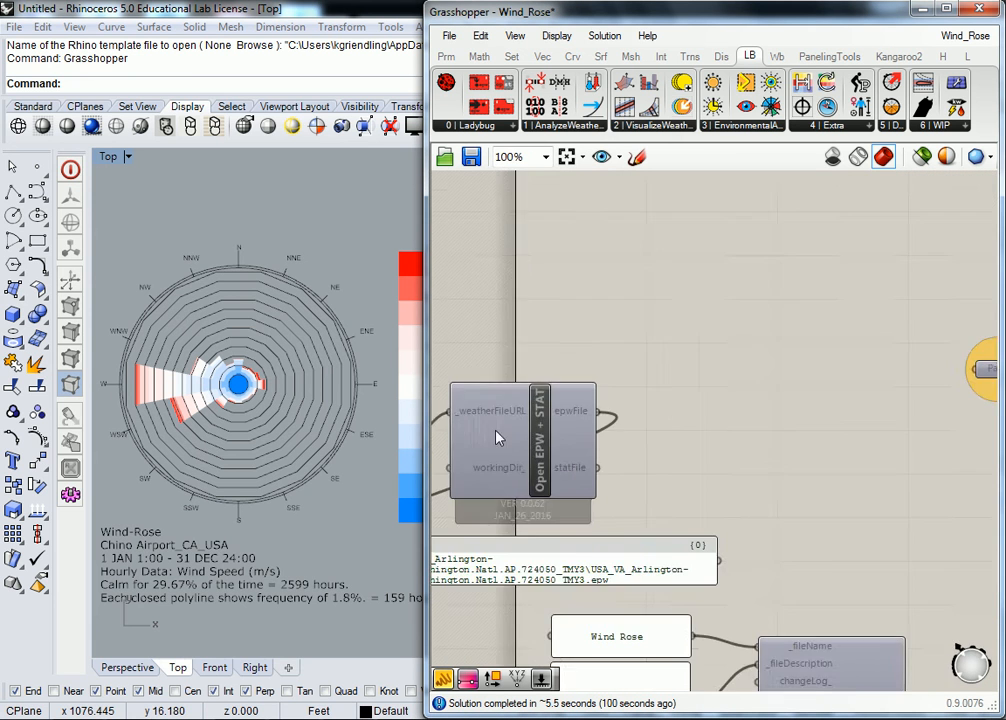
right_click_drag(556, 441, 819, 419)
mouse_move(726, 396)
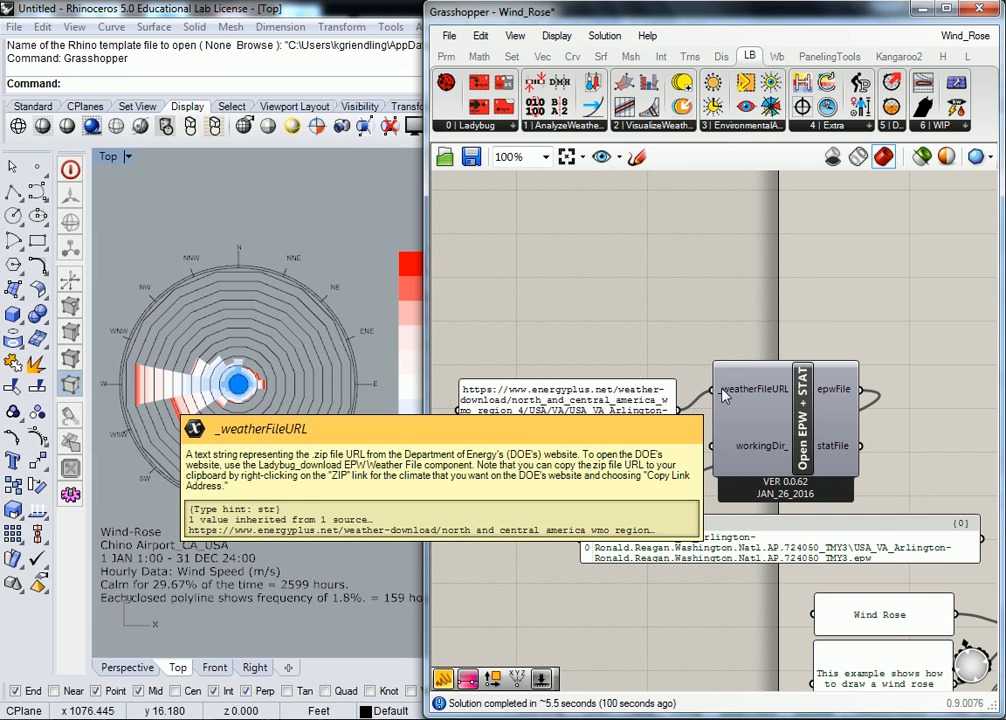
right_click_drag(952, 269, 435, 312)
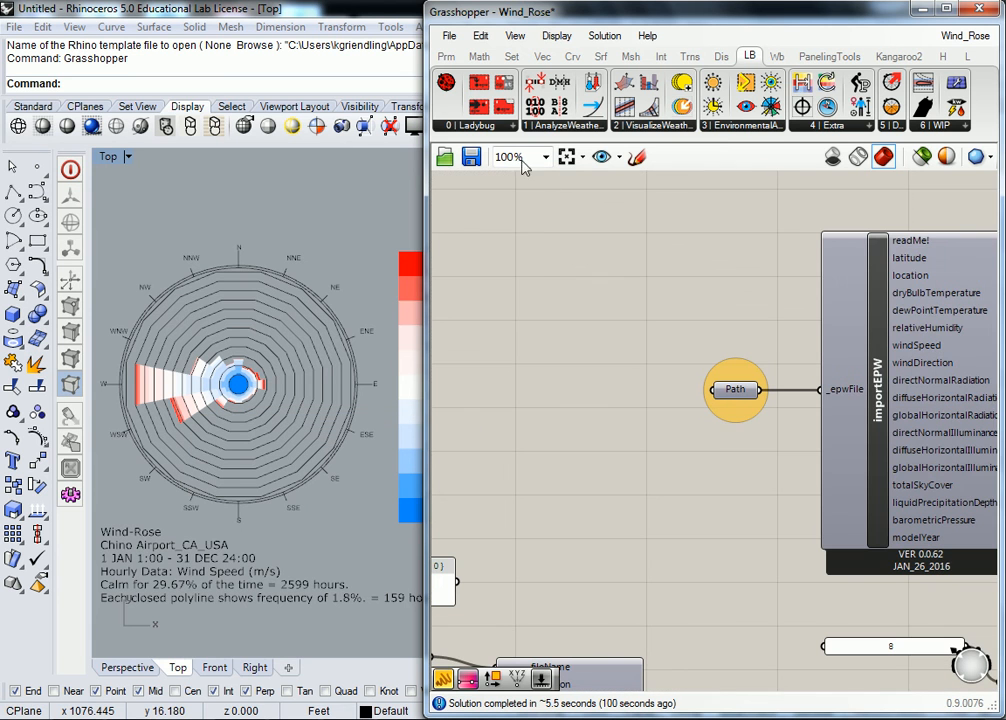
Step: Add a Ladybug download EPW Weather File component to the left of the Path parameter and check its input and output
left_click(500, 126)
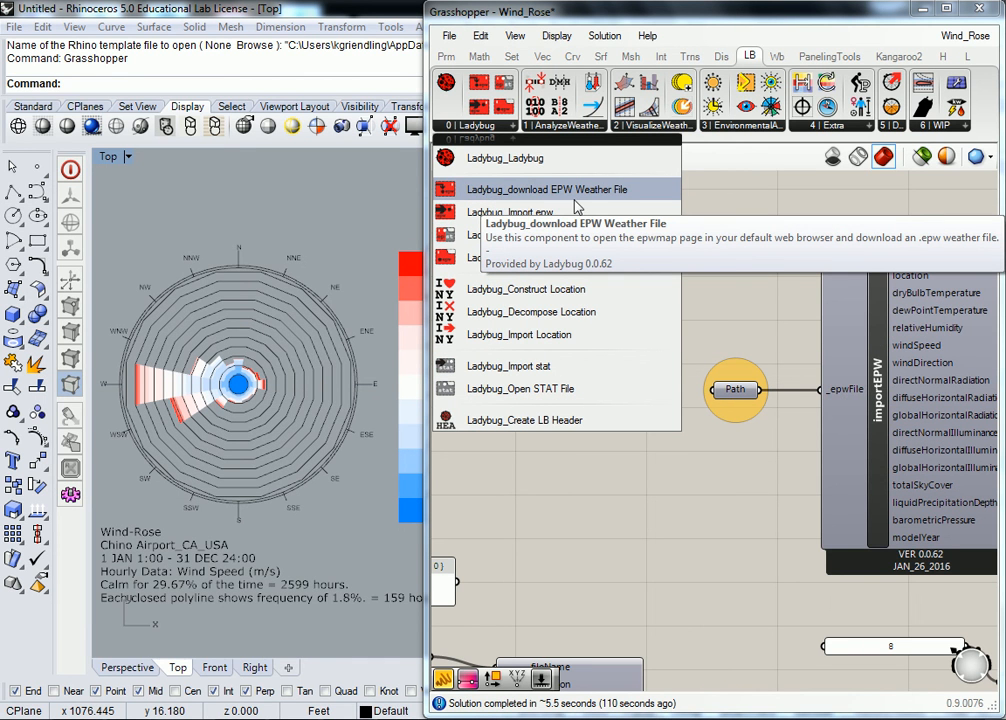
left_click_drag(579, 198, 555, 350)
scroll(540, 355, "up", 1)
right_click_drag(539, 351, 577, 346)
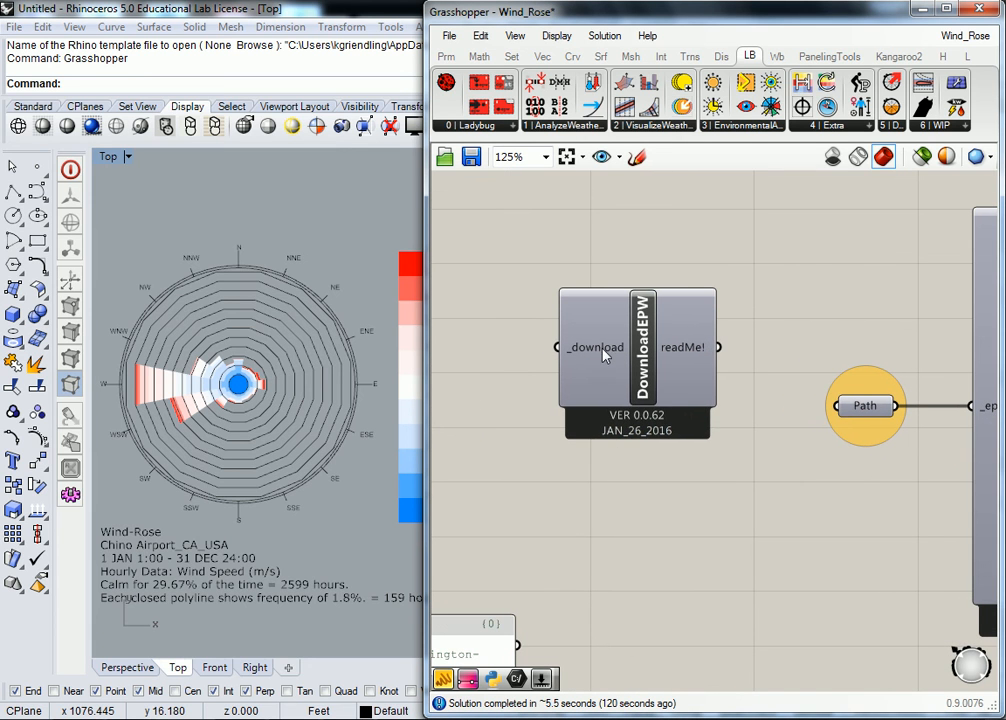
mouse_move(604, 347)
right_click_drag(894, 391, 782, 388)
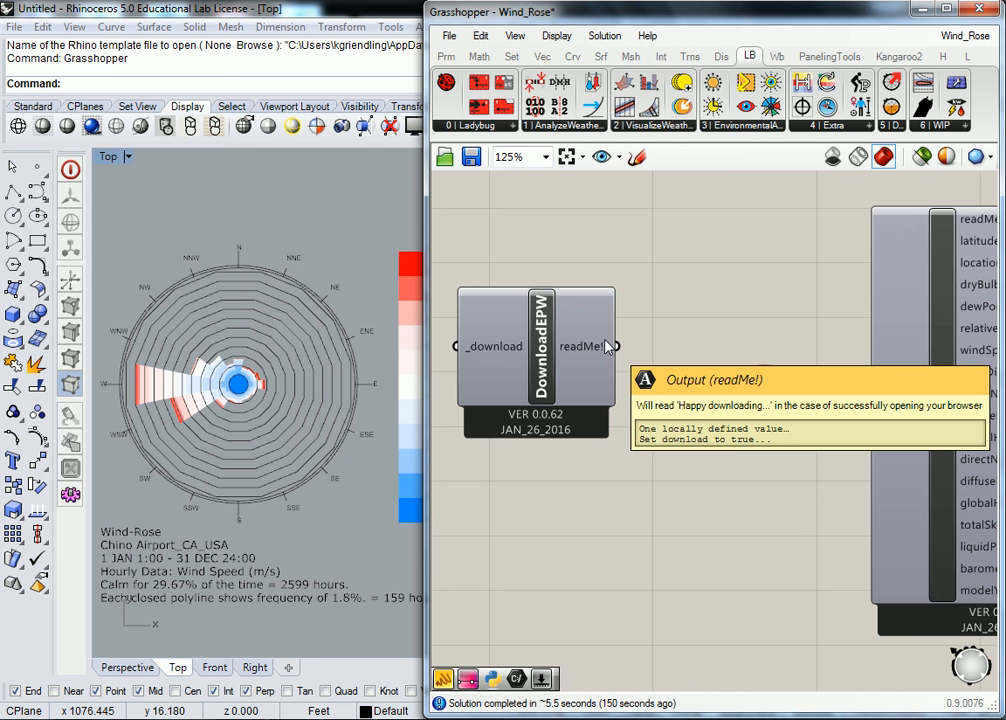
Step: Examine the energyplus.net URL panel, Open EPW + STAT and its file path panel as the web-based weather file setup
scroll(600, 341, "down", 4)
right_click_drag(577, 332, 785, 339)
scroll(586, 342, "up", 2)
scroll(537, 458, "up", 6)
scroll(591, 440, "down", 2)
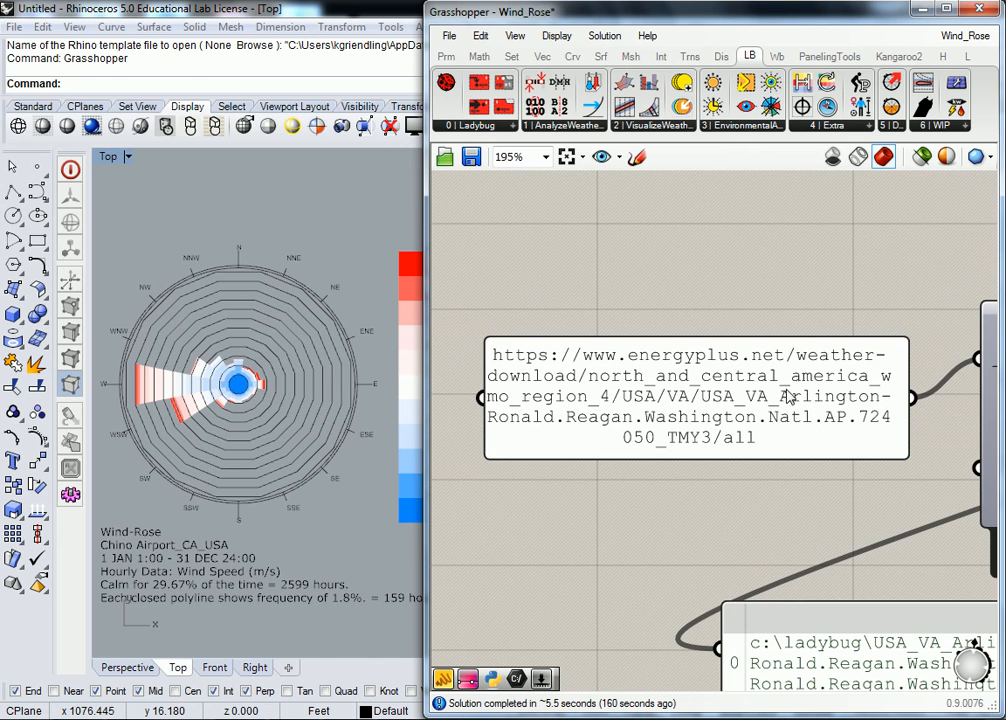
right_click_drag(873, 410, 665, 406)
right_click_drag(849, 374, 627, 342)
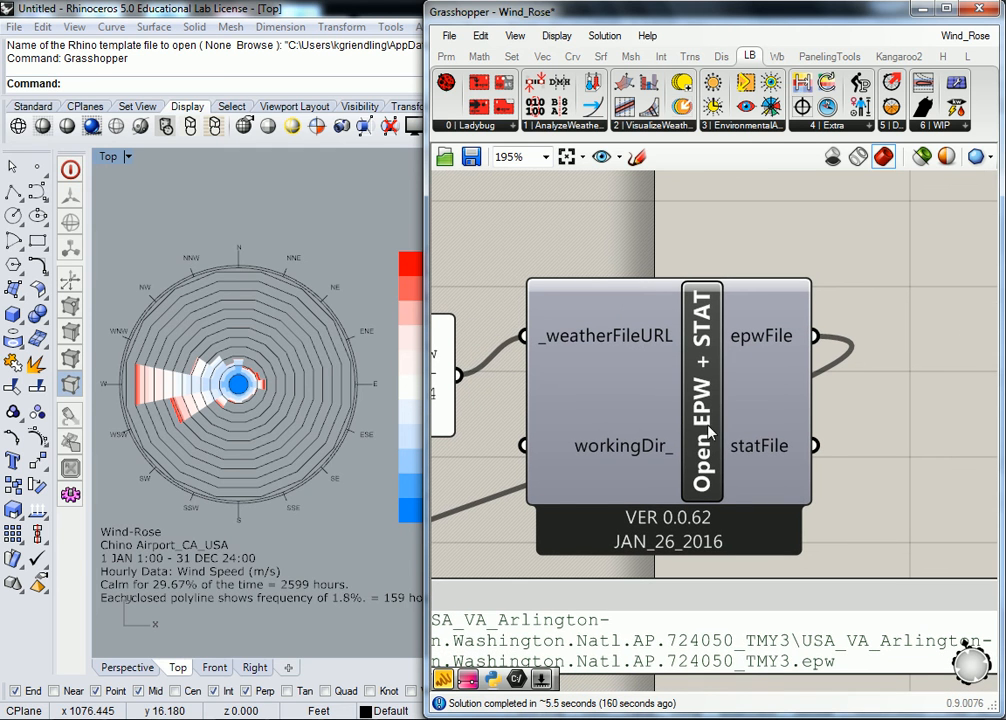
right_click_drag(778, 470, 672, 492)
scroll(779, 360, "down", 4)
left_click_drag(797, 303, 500, 478)
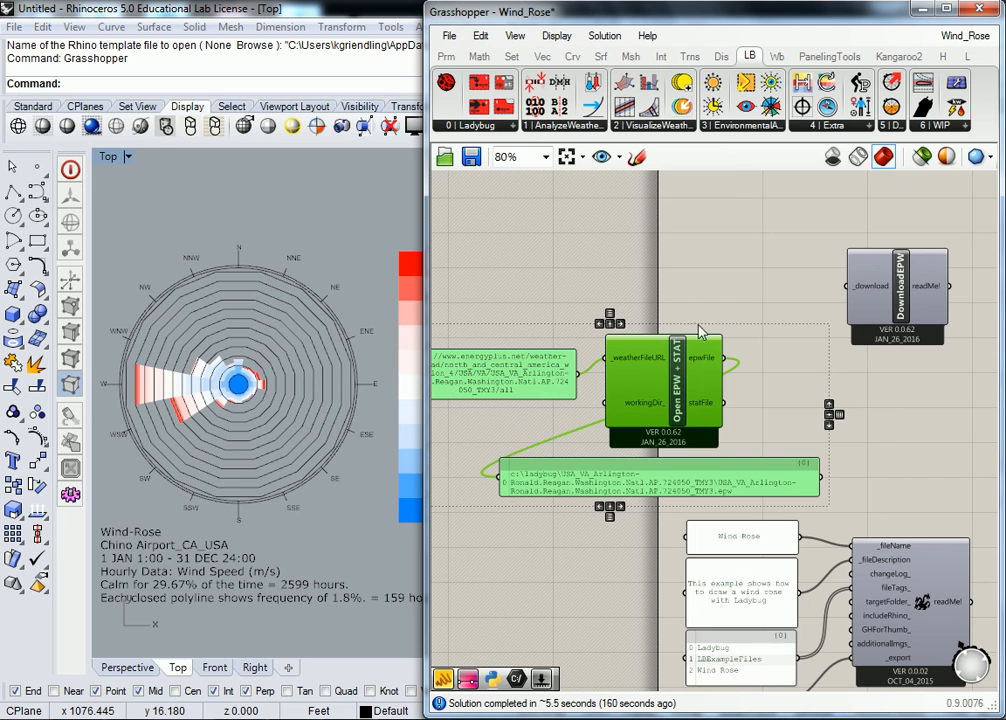
left_click(770, 298)
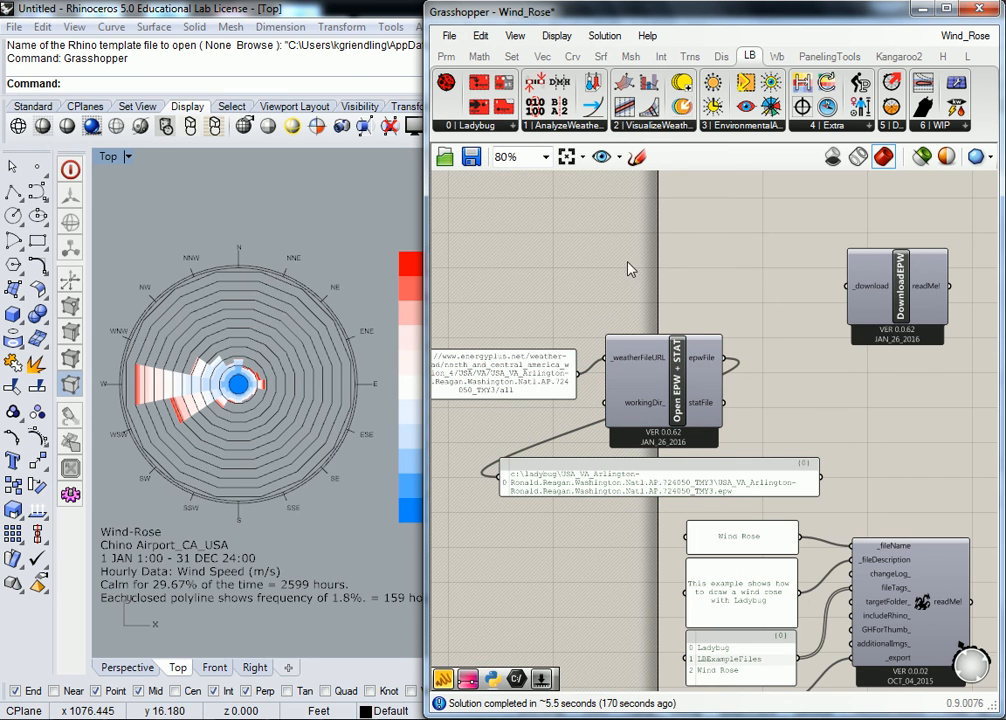
Step: Move the energyplus.net URL panel slightly up to line up with Open EPW + STAT's _weatherFileURL input
right_click_drag(592, 275, 759, 272)
scroll(666, 347, "up", 1)
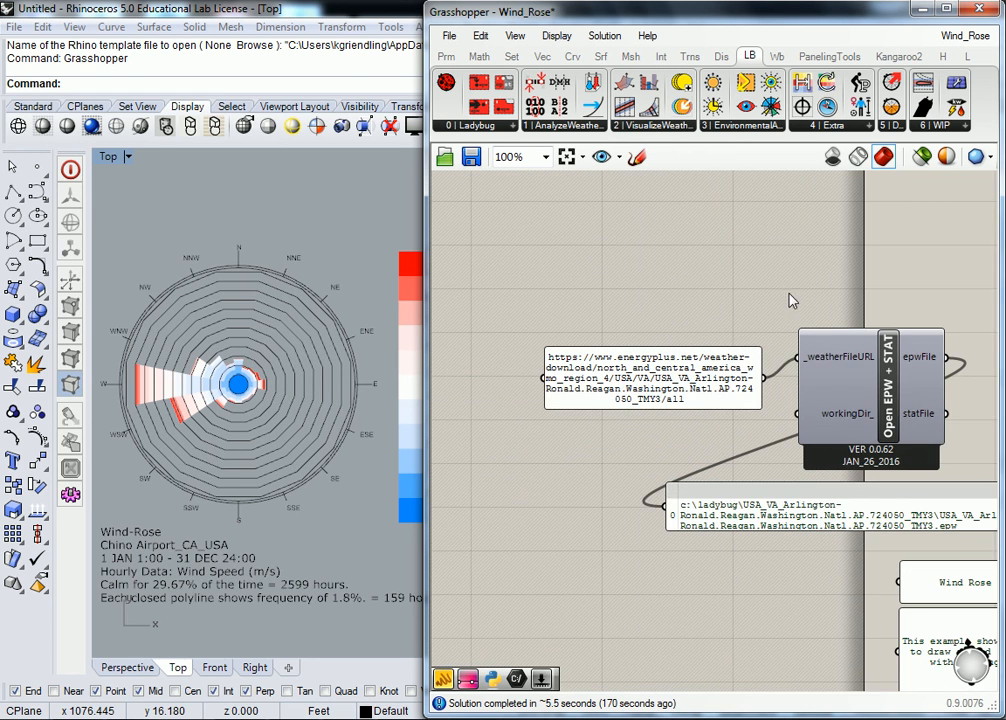
right_click_drag(821, 284, 712, 287)
left_click(564, 370)
right_click_drag(564, 370, 632, 369)
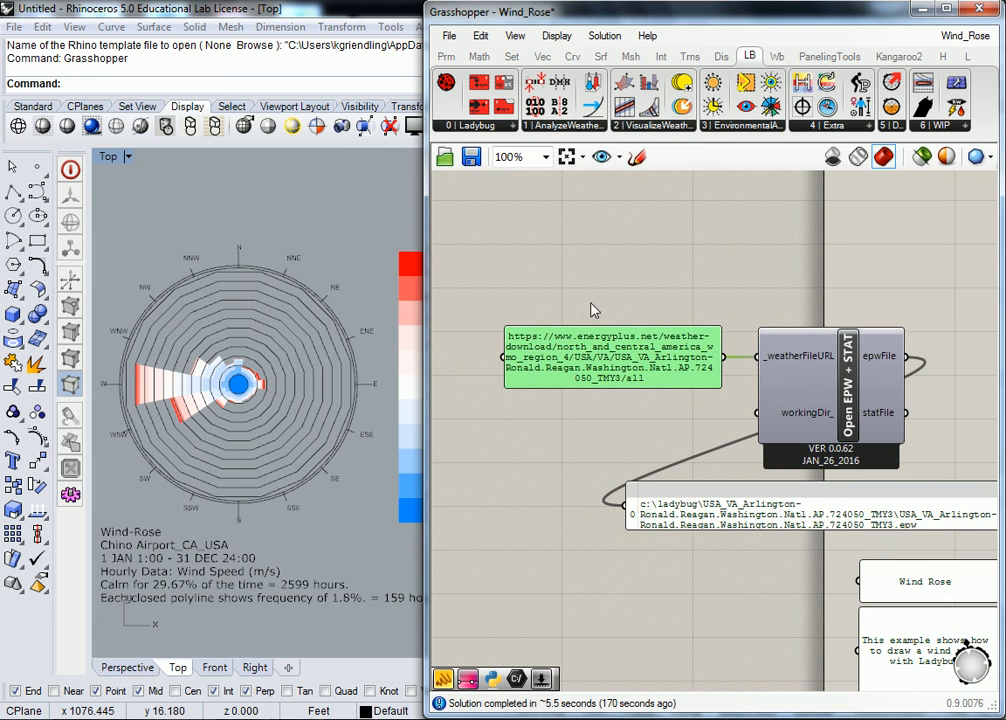
scroll(574, 350, "up", 1)
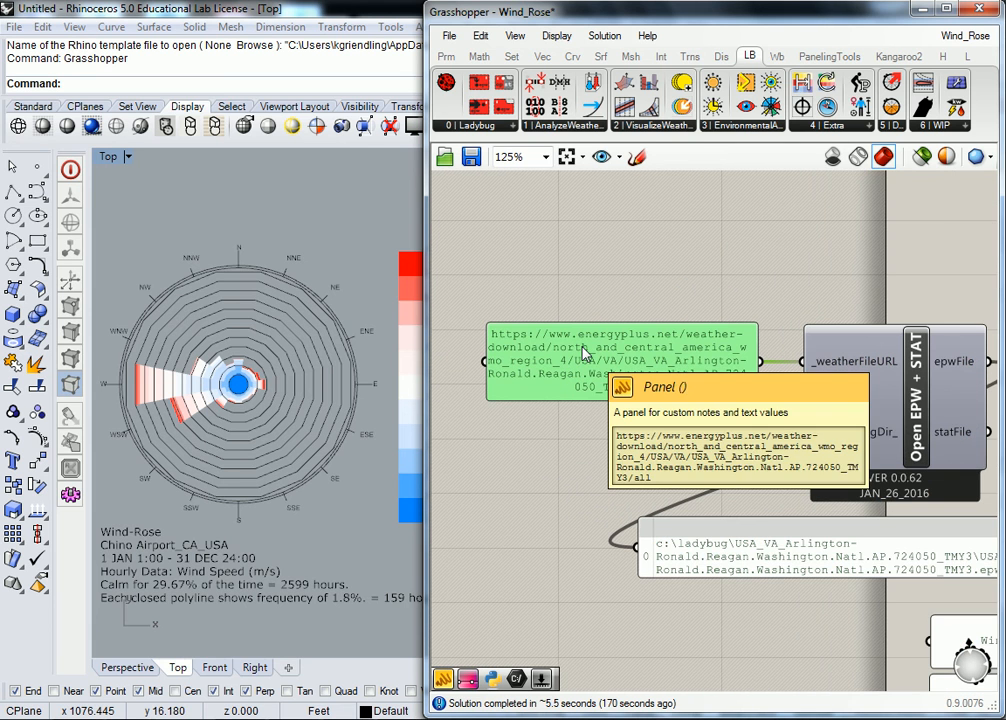
Step: Examine how the URL panel feeds Open EPW + STAT and how its epwFile output reaches the file path panel
right_click_drag(583, 353, 457, 346)
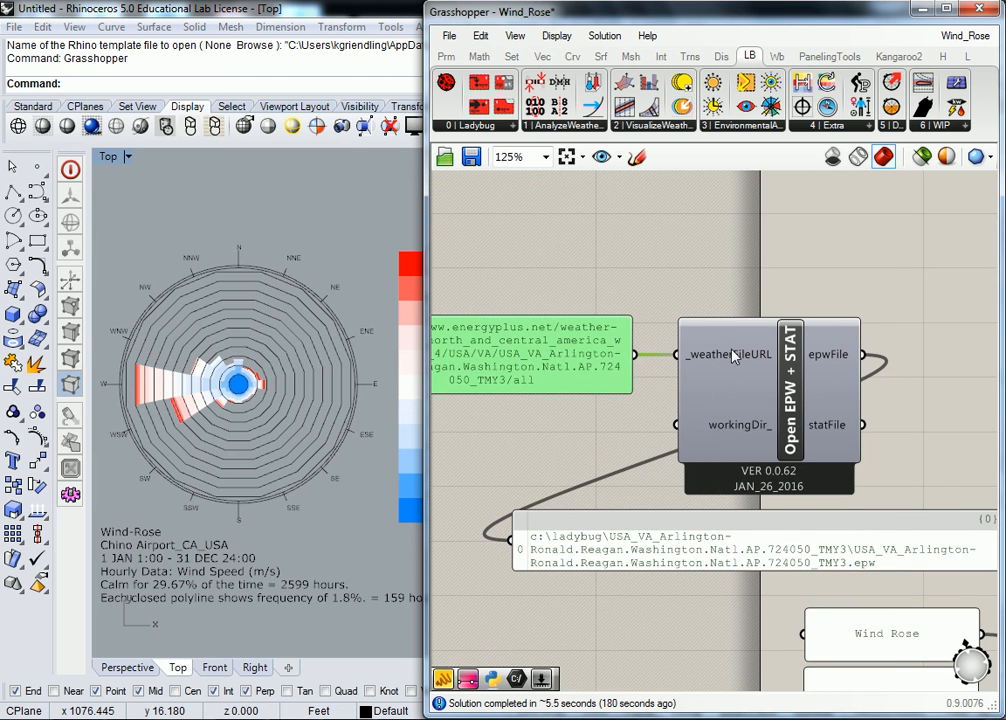
right_click_drag(774, 366, 713, 354)
right_click_drag(784, 347, 568, 351)
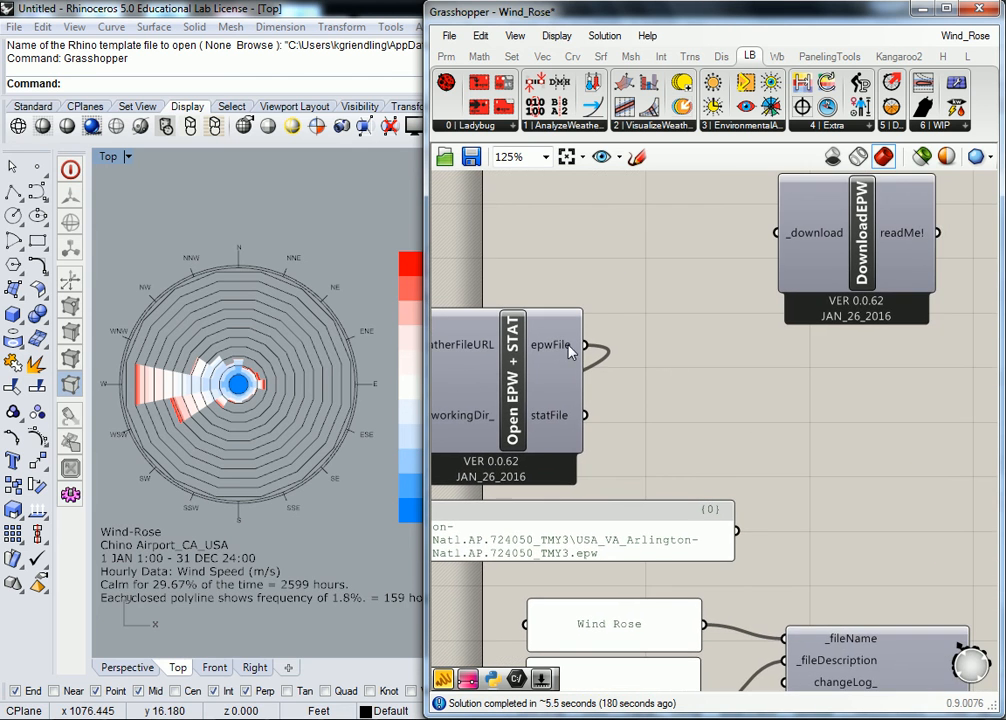
scroll(755, 418, "down", 3)
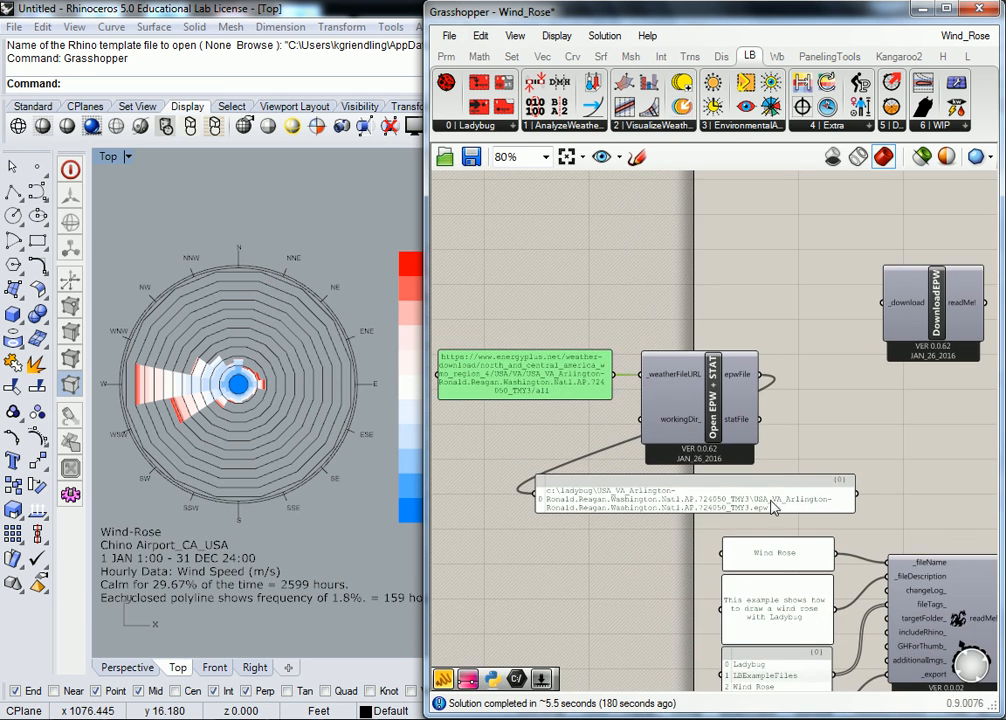
scroll(773, 506, "up", 3)
scroll(740, 495, "down", 2)
Step: Connect a temporary panel to the Path parameter's output to read its EPW file path, and delete the panel
scroll(837, 428, "up", 2)
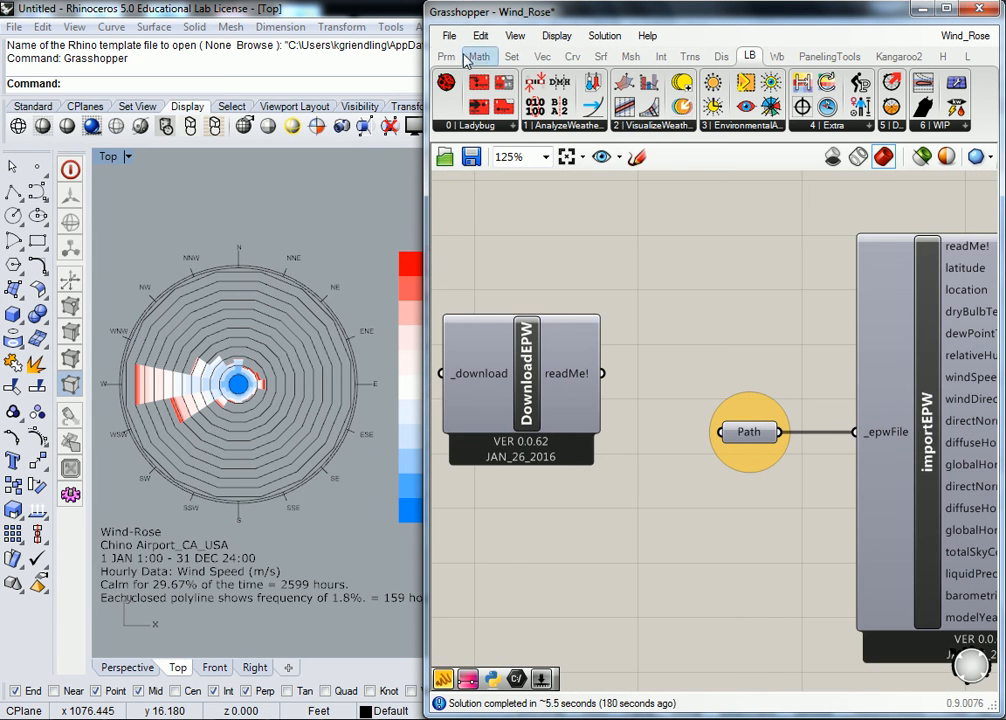
left_click(446, 56)
left_click_drag(673, 105, 835, 290)
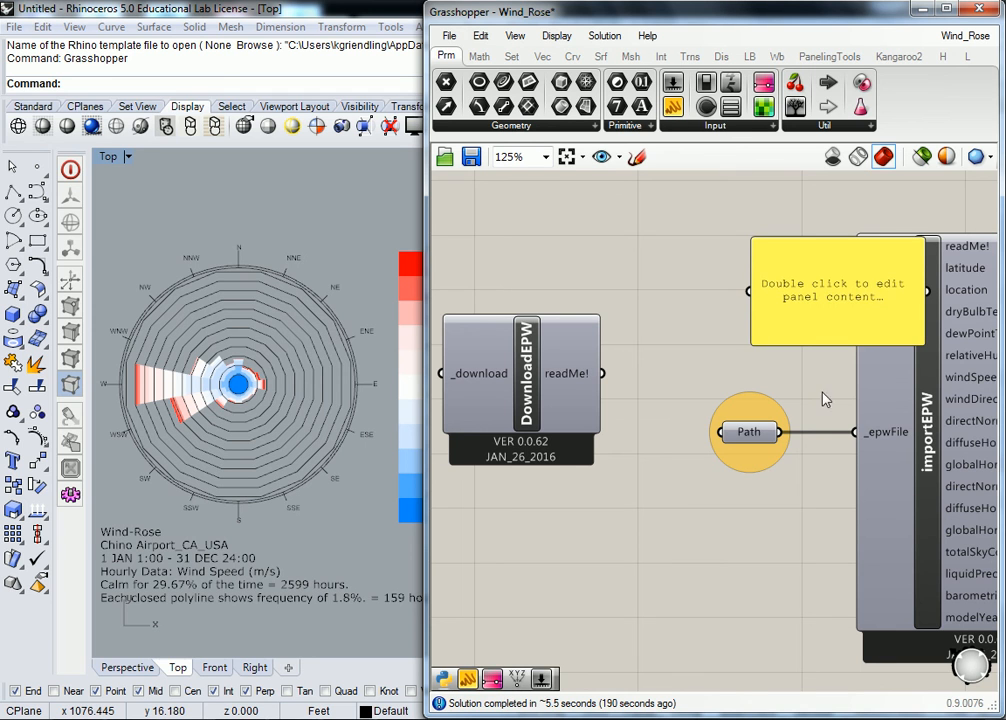
left_click_drag(781, 432, 748, 291)
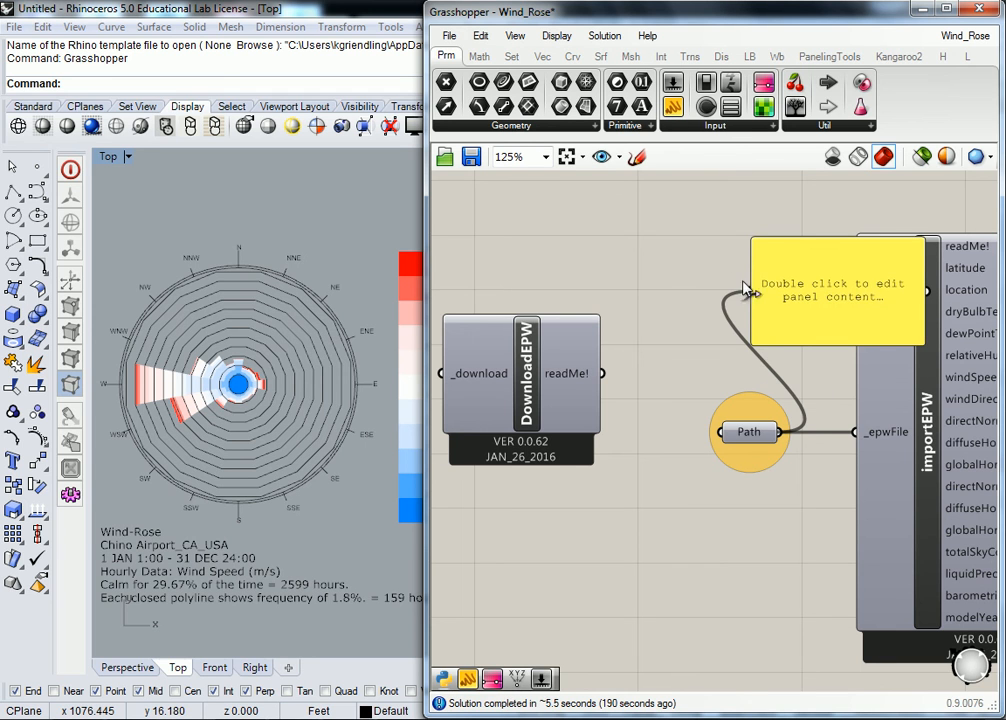
left_click(862, 318)
key("Delete")
scroll(770, 283, "down", 3)
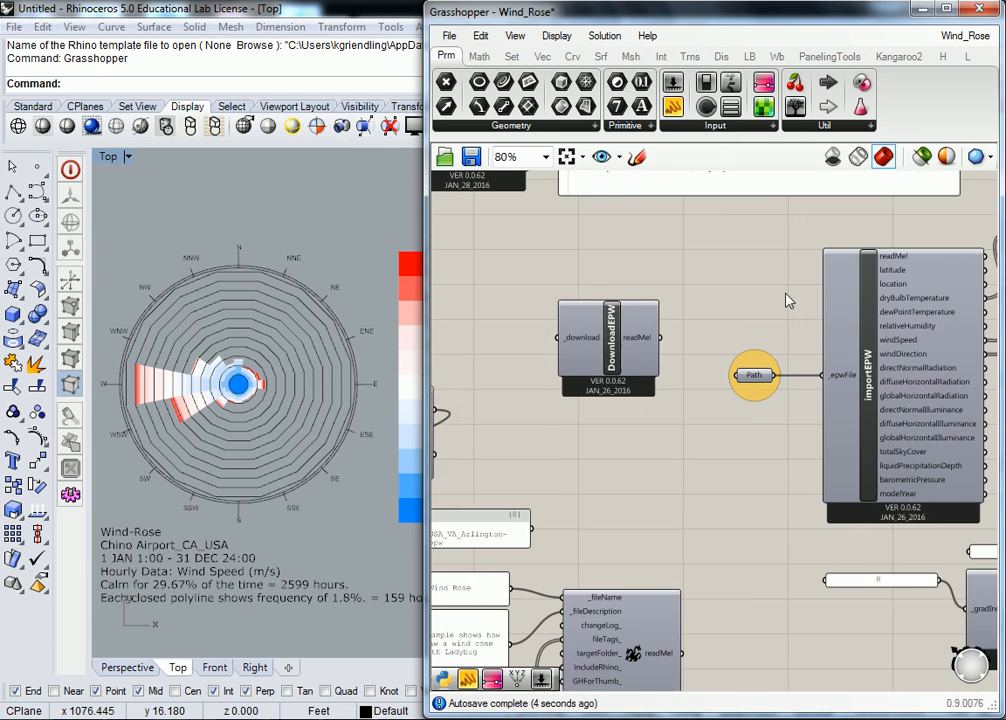
scroll(747, 300, "down", 3)
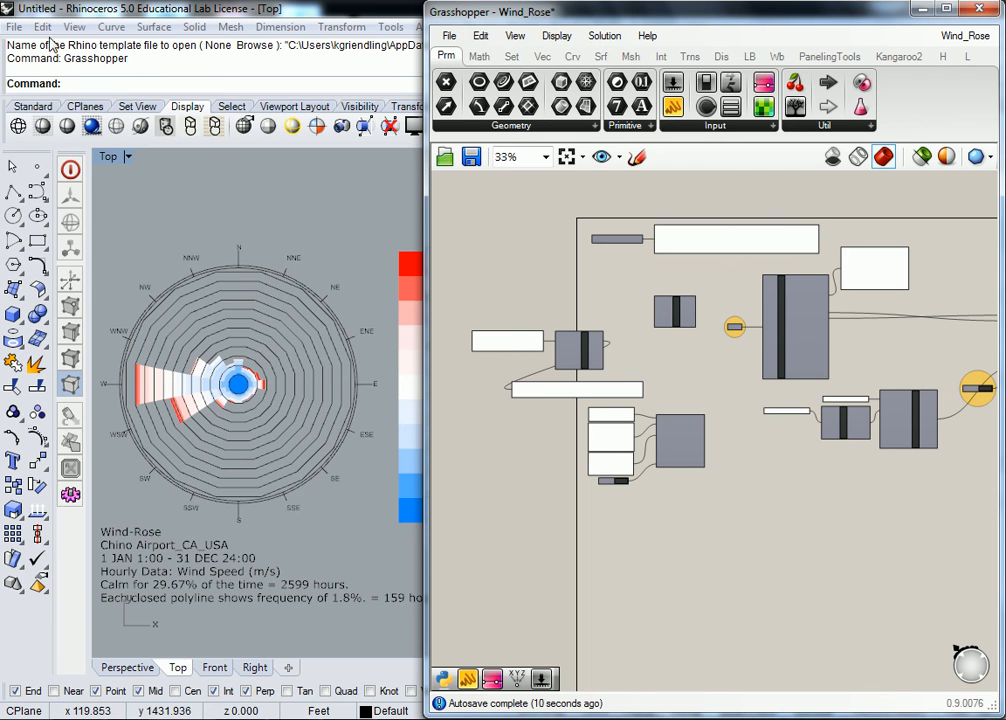
left_click(450, 36)
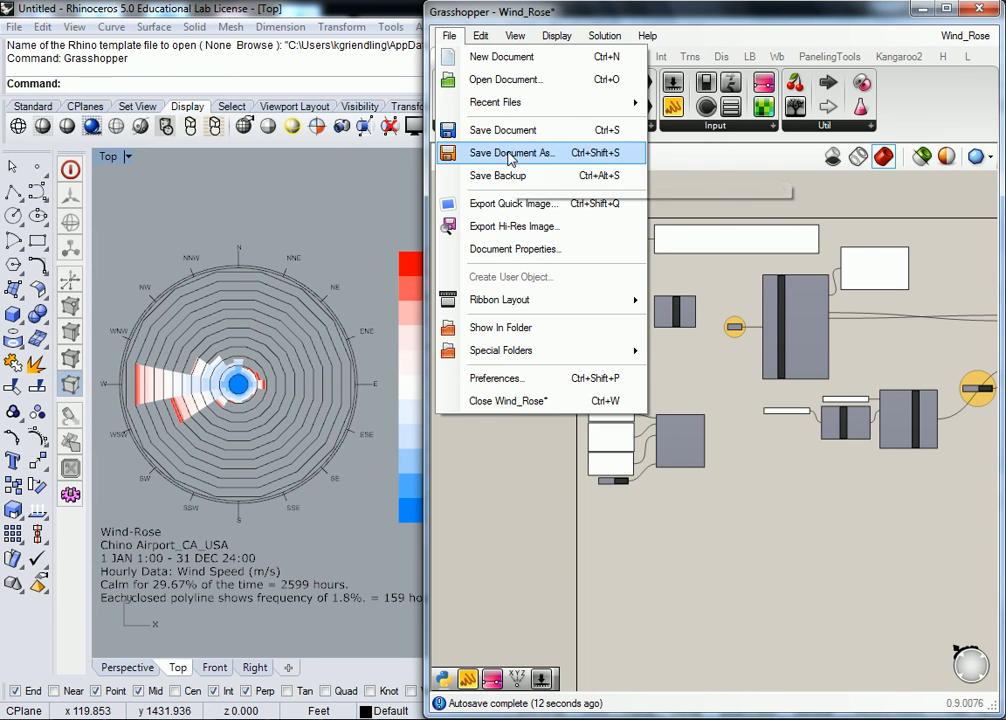
left_click(918, 409)
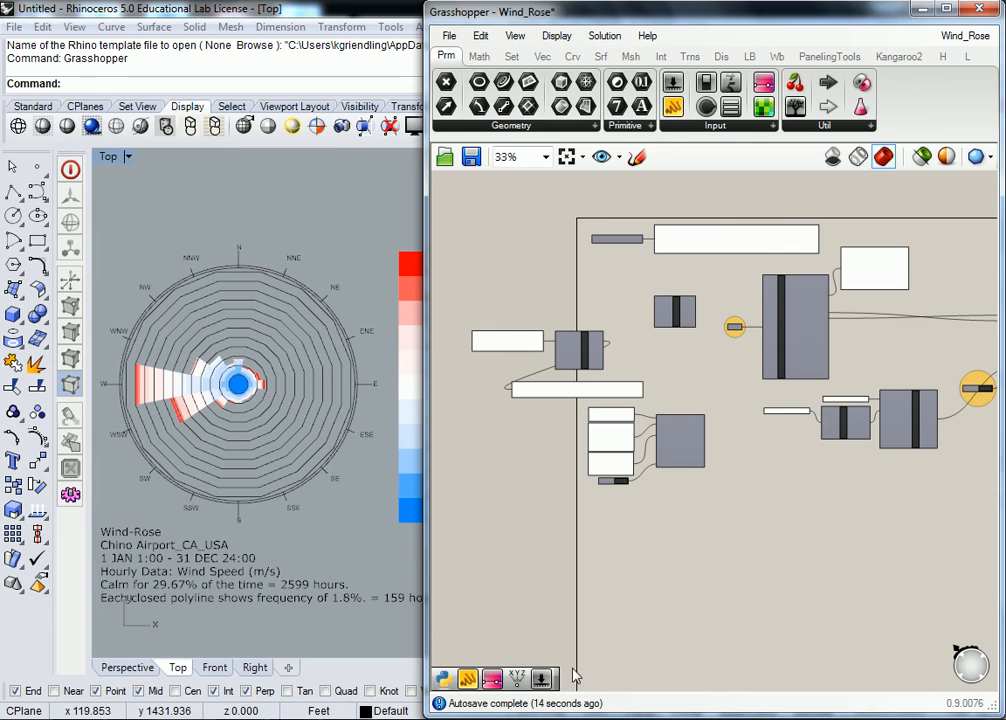